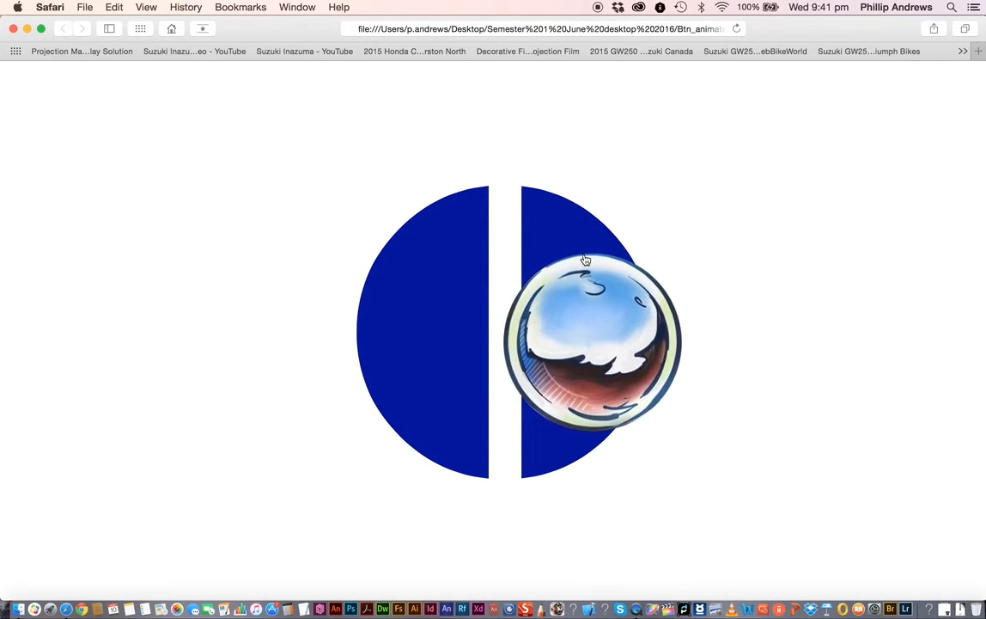
- Test the ball button in the browser, following its link to the thinkforward website and browsing its sections before returning to the my_ball tab
left_click(604, 341)
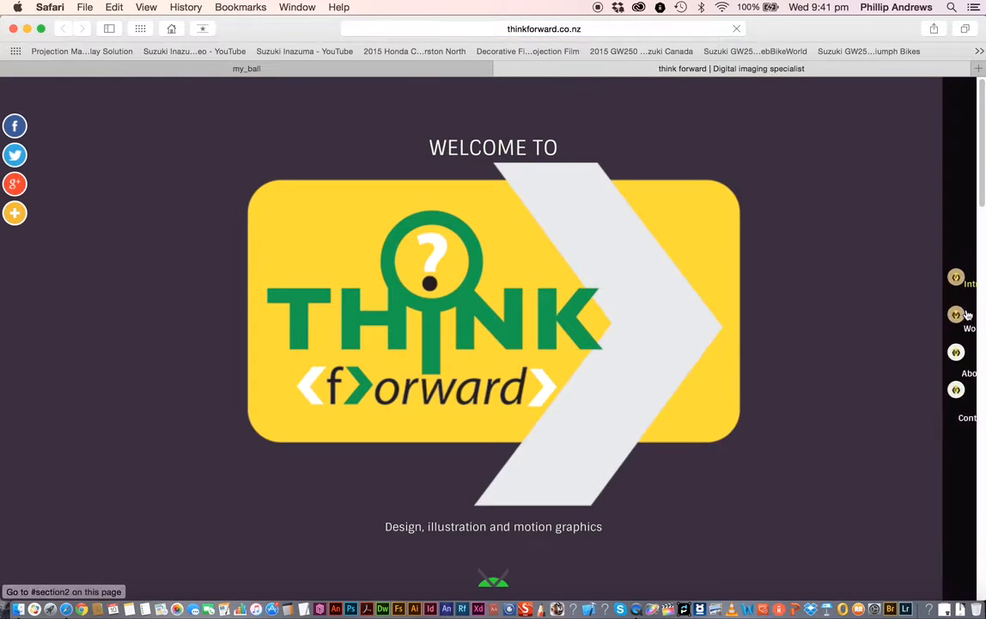
left_click(956, 314)
left_click(956, 356)
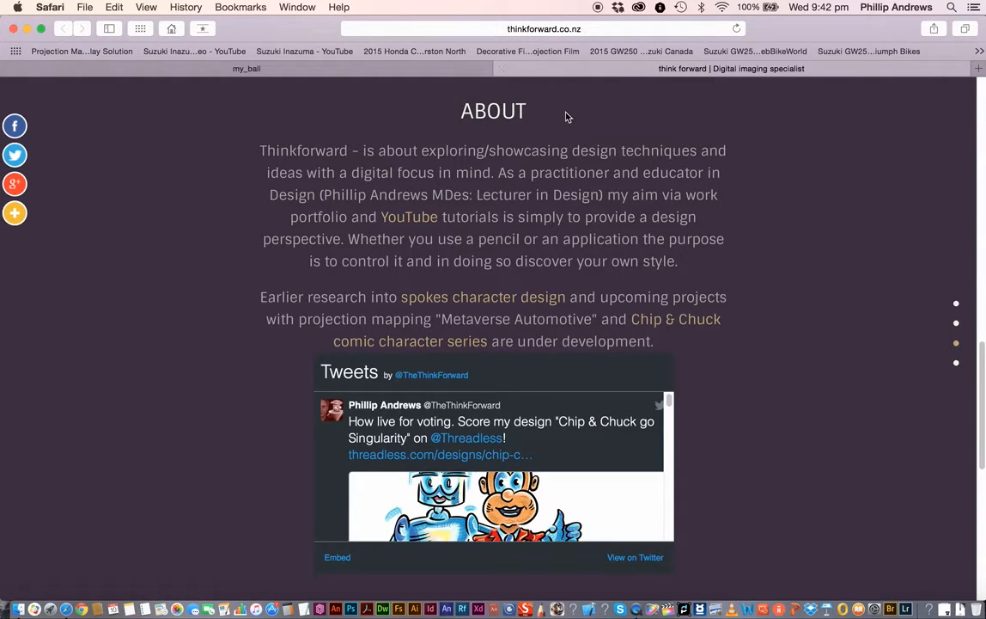
left_click(502, 69)
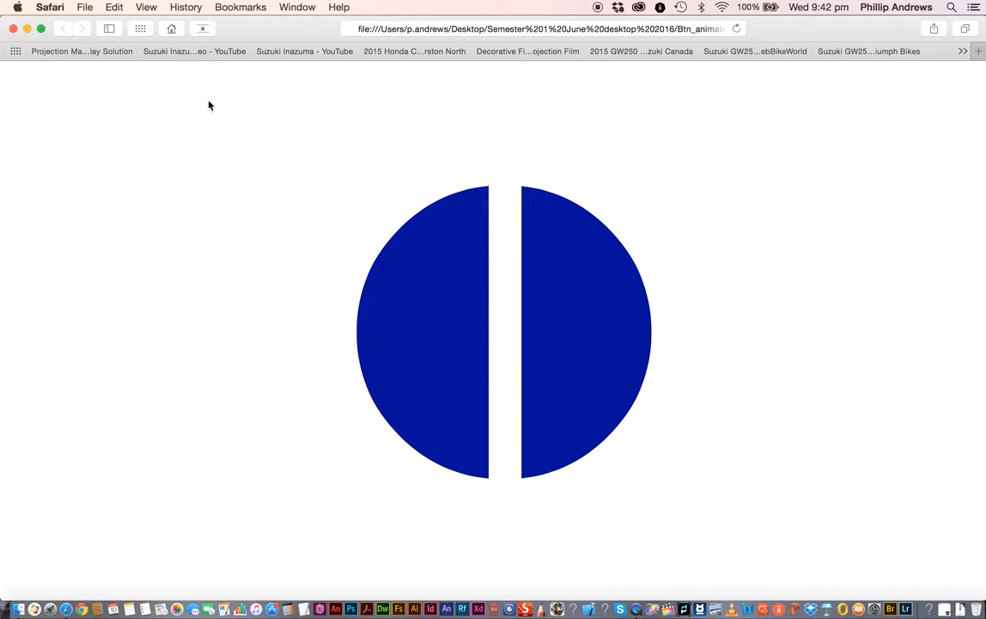
- Close the browser window and browse the project folder, opening the images folder and going back
left_click(13, 30)
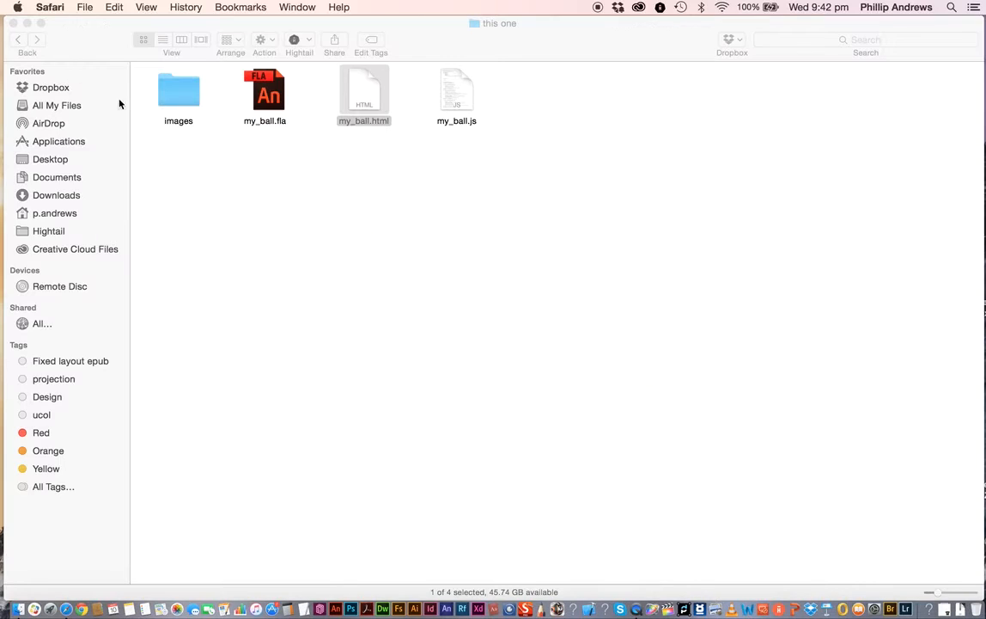
left_click(222, 176)
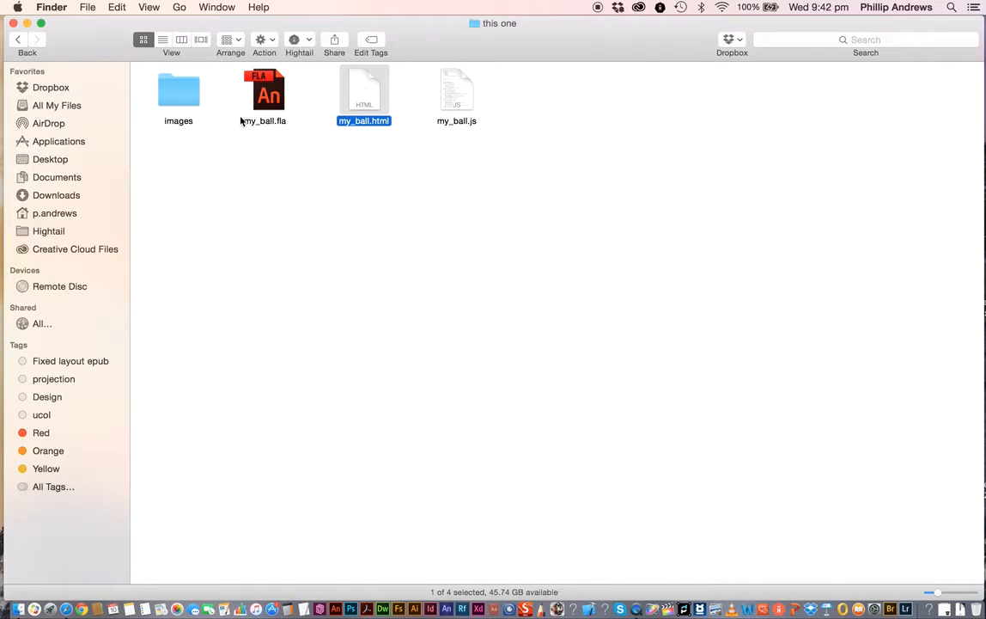
double_click(181, 96)
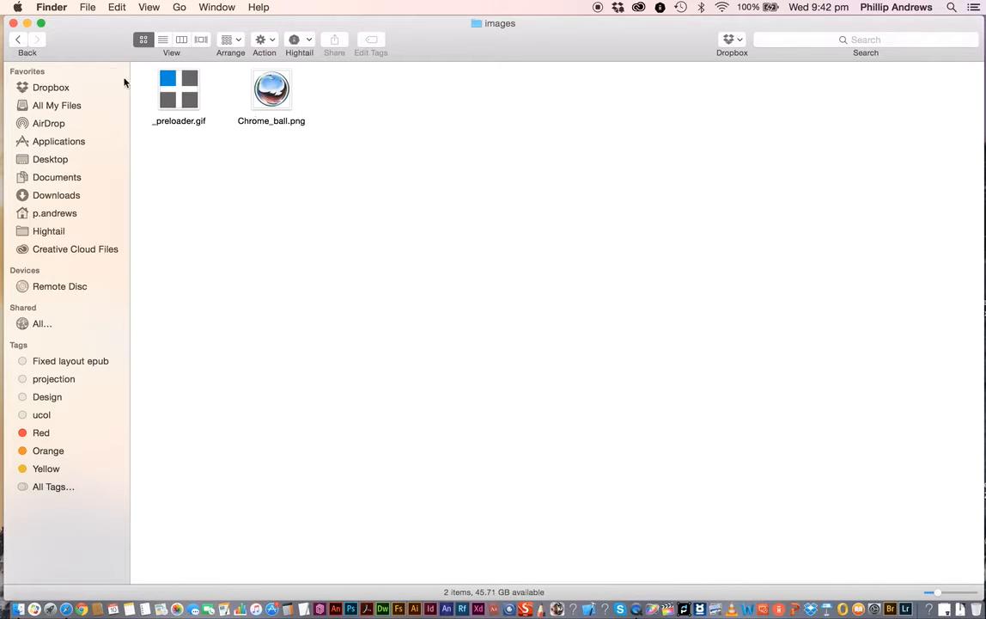
left_click(24, 43)
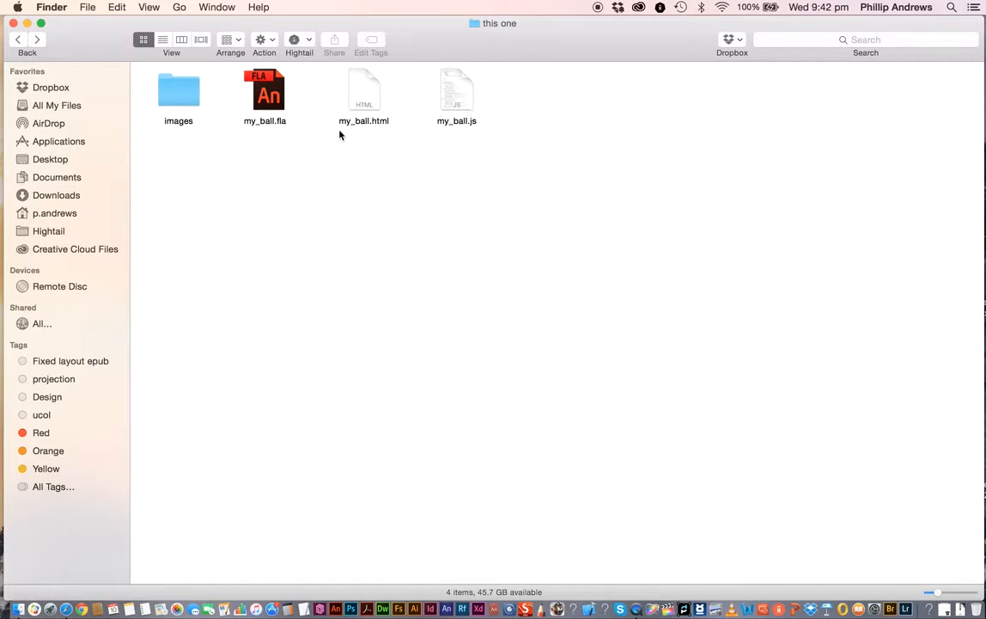
- Open my_ball.html in the browser, shrink the window, and test the ball button link again
double_click(365, 95)
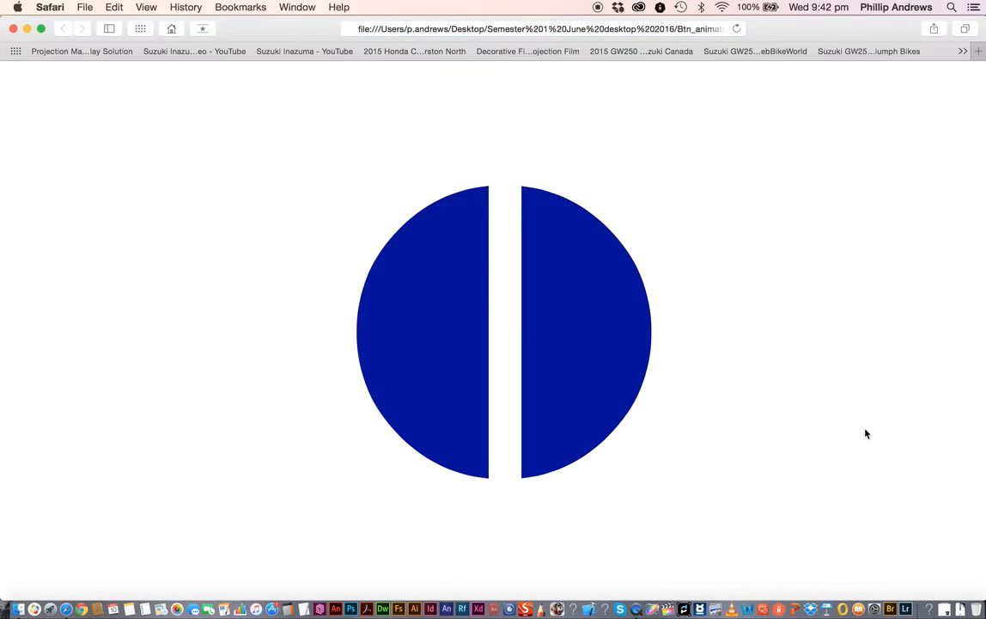
left_click_drag(980, 592, 351, 477)
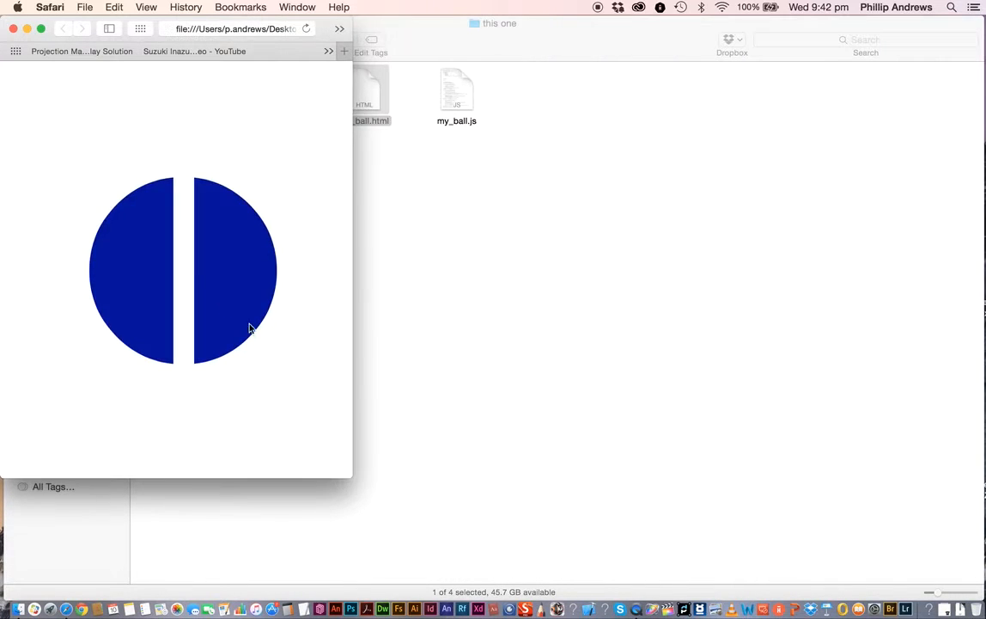
left_click(226, 273)
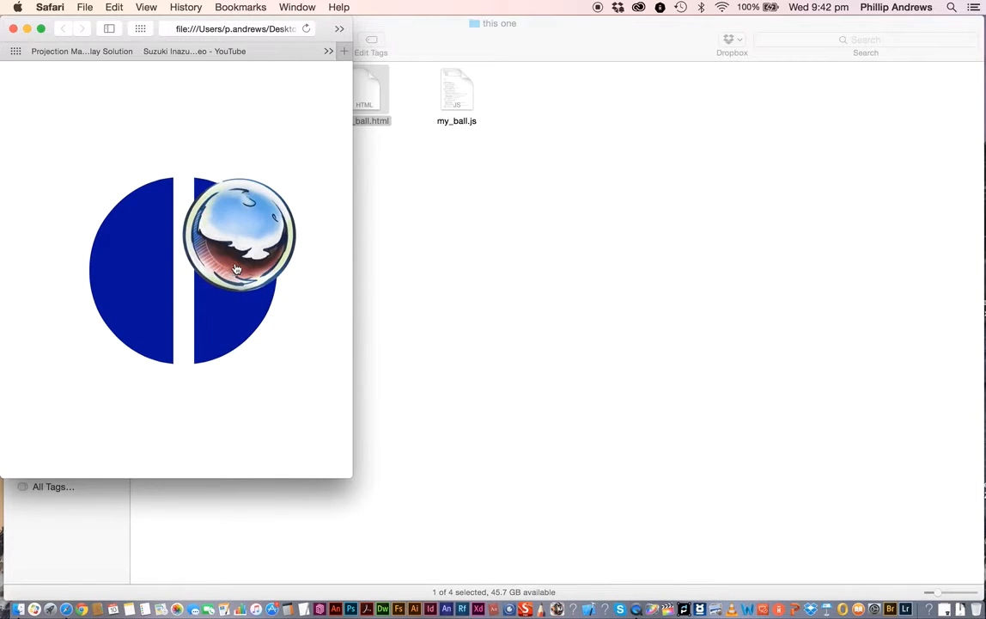
left_click(242, 272)
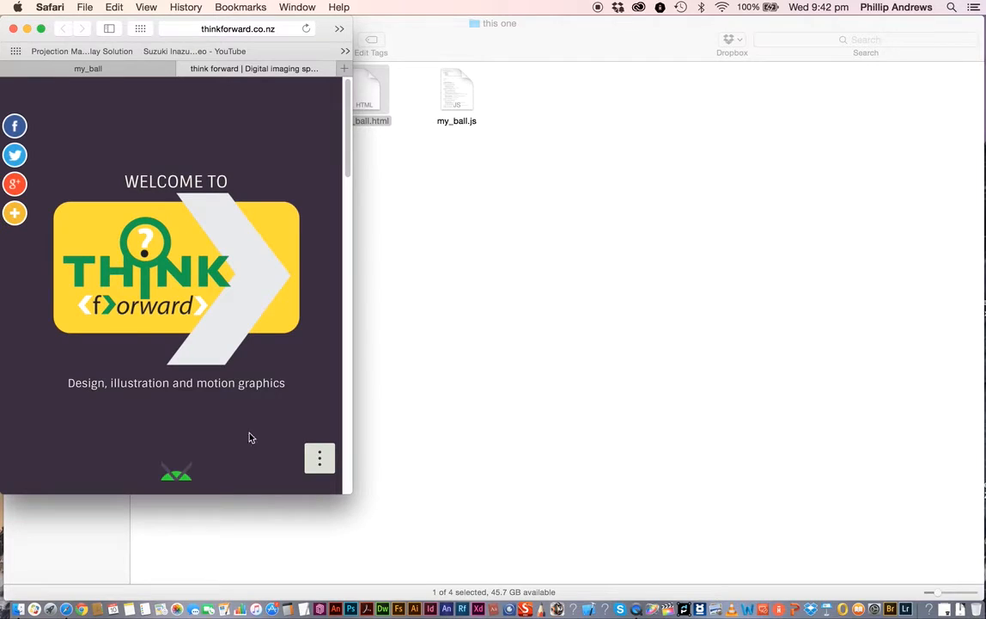
- Open the website's compact navigation menu, return to the my_ball tab, restore the window size and close the browser
left_click(329, 468)
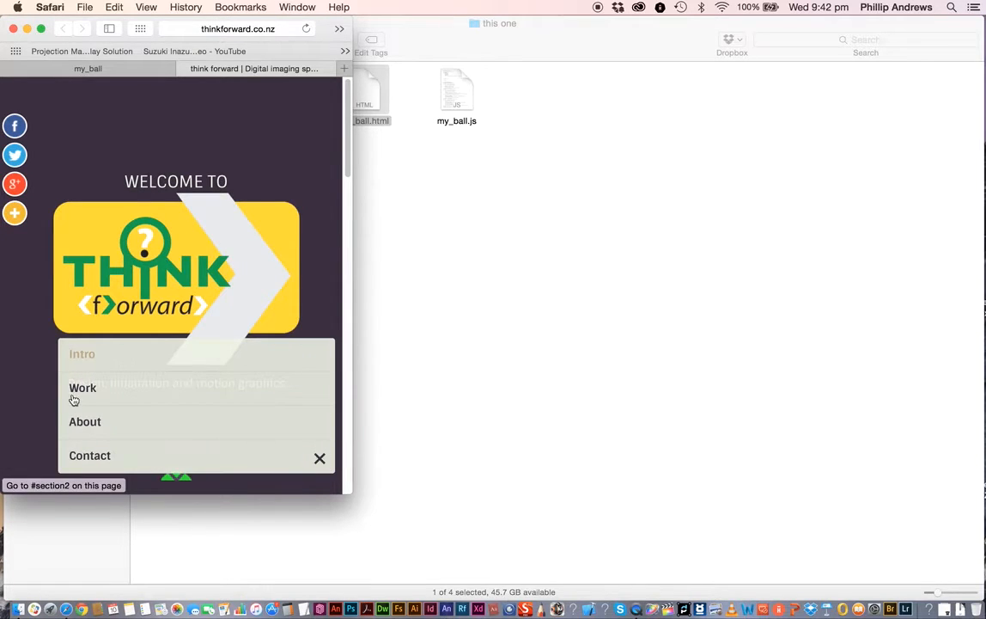
left_click(181, 67)
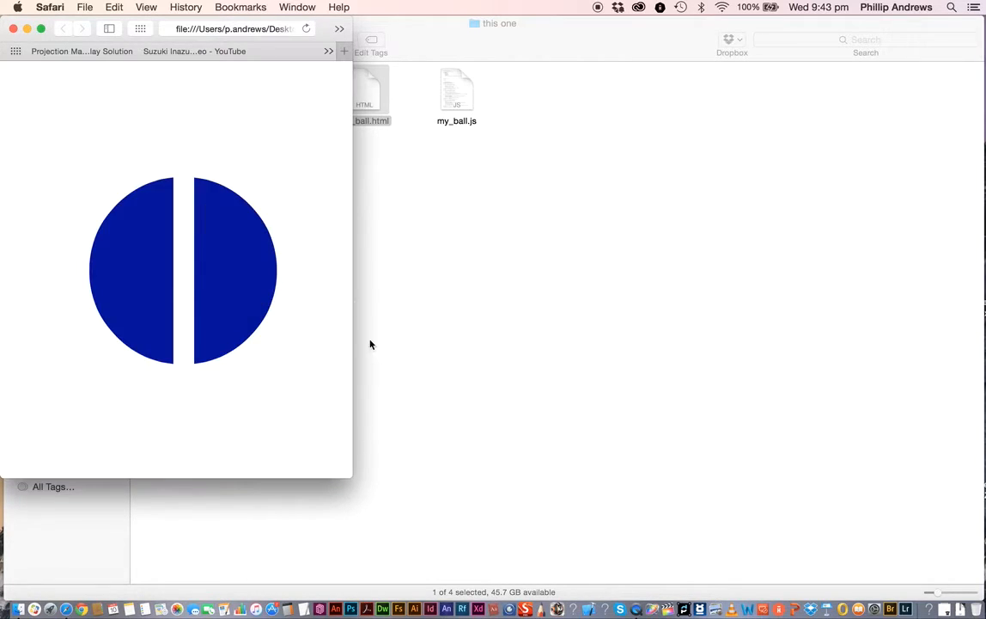
left_click_drag(352, 475, 977, 594)
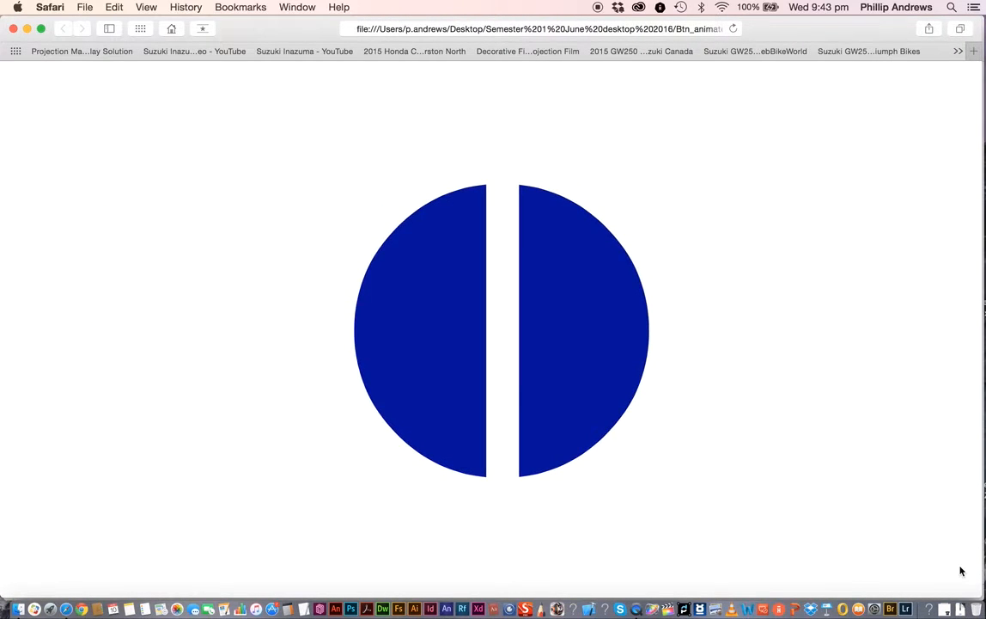
left_click(13, 31)
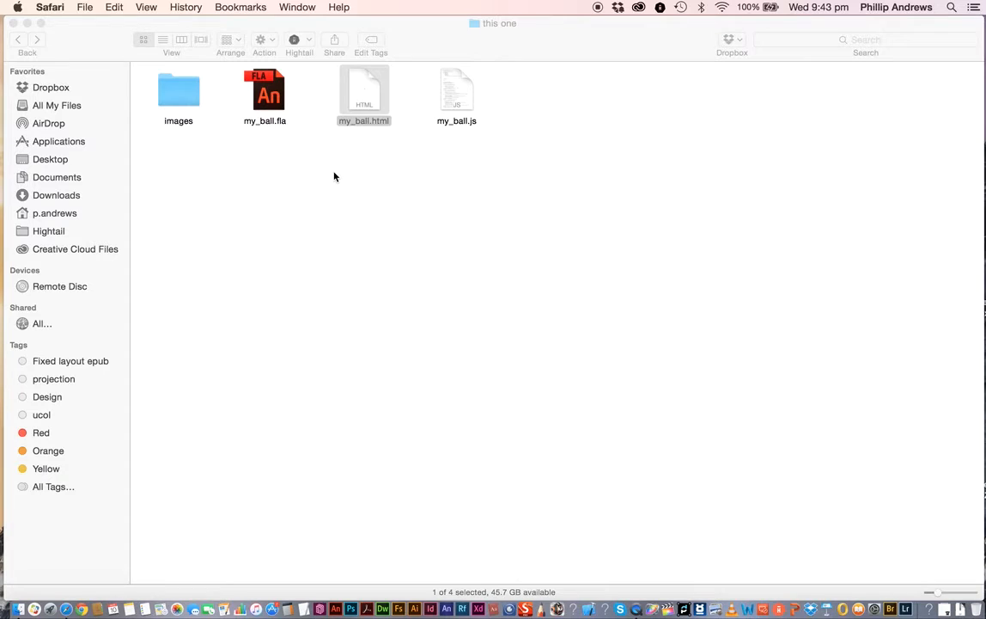
left_click(430, 46)
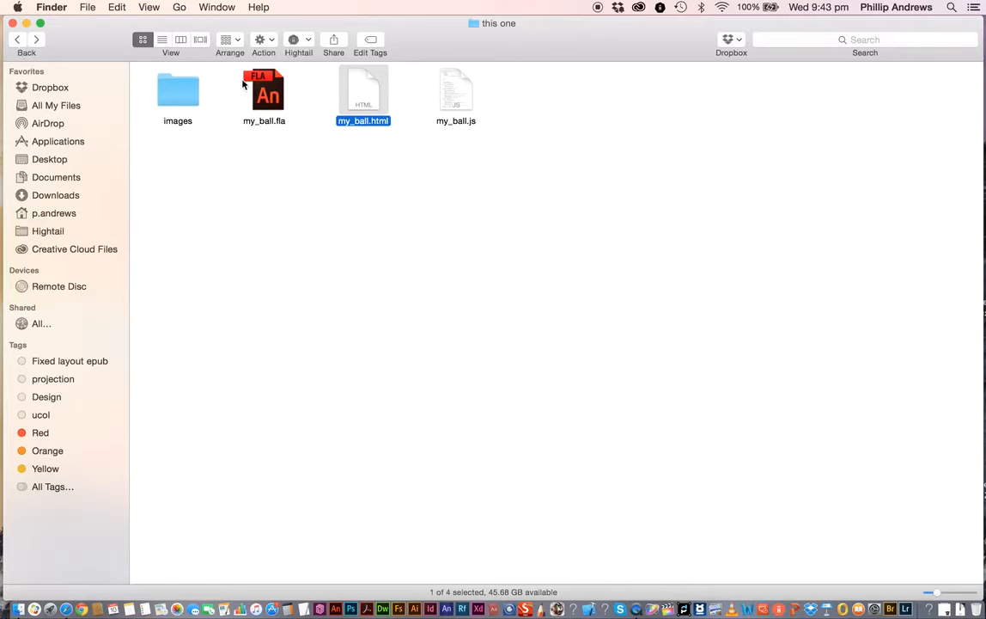
- Open my_ball.fla in Animate and view the About Animate version information
double_click(270, 96)
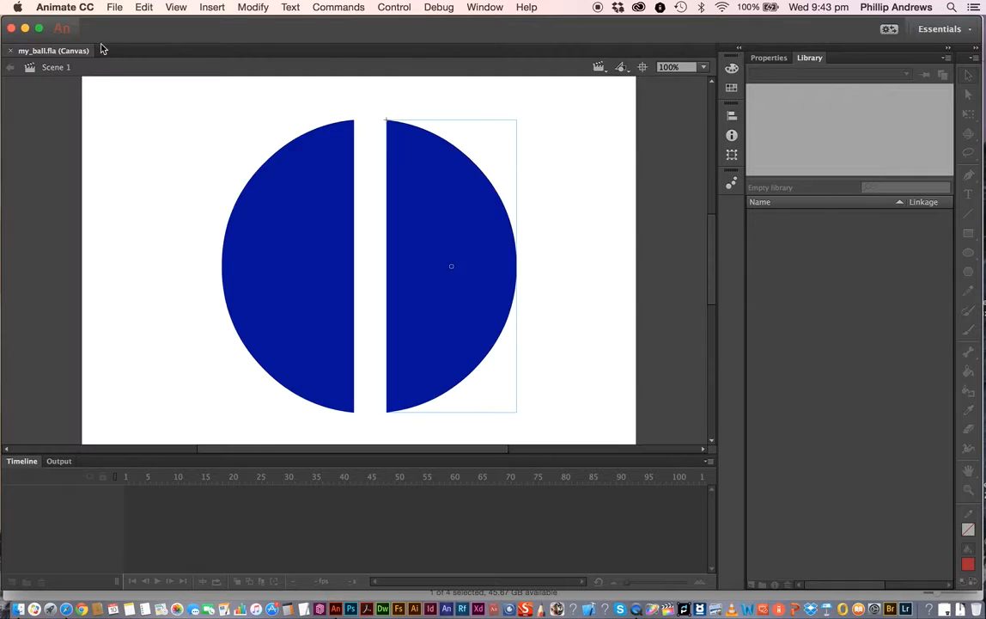
left_click(71, 9)
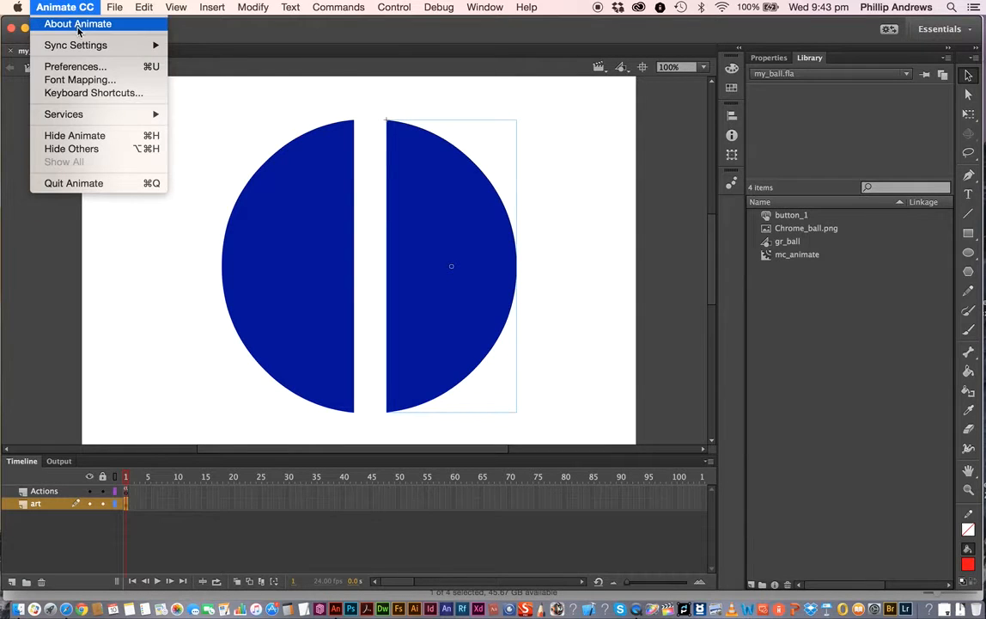
left_click(78, 26)
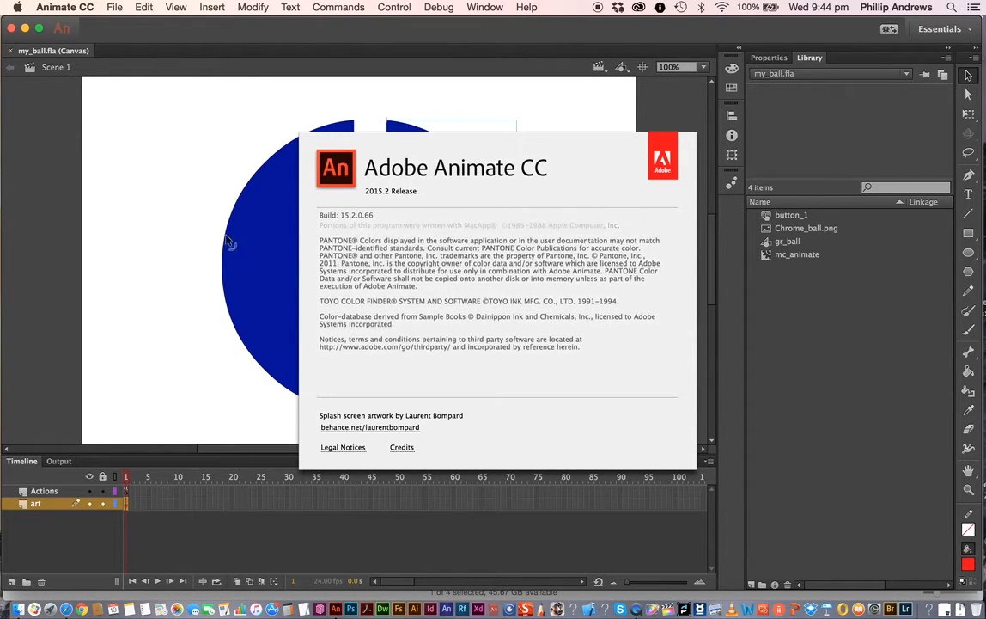
left_click(456, 201)
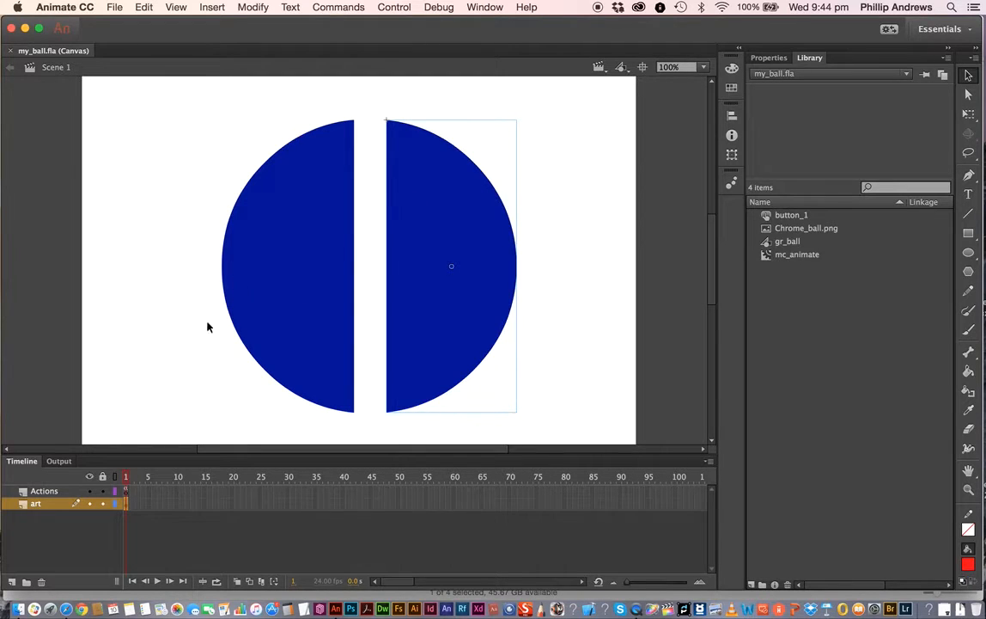
- Select frame 1 of the Actions layer and open the Actions panel to read its click-to-web-page code
left_click(125, 490)
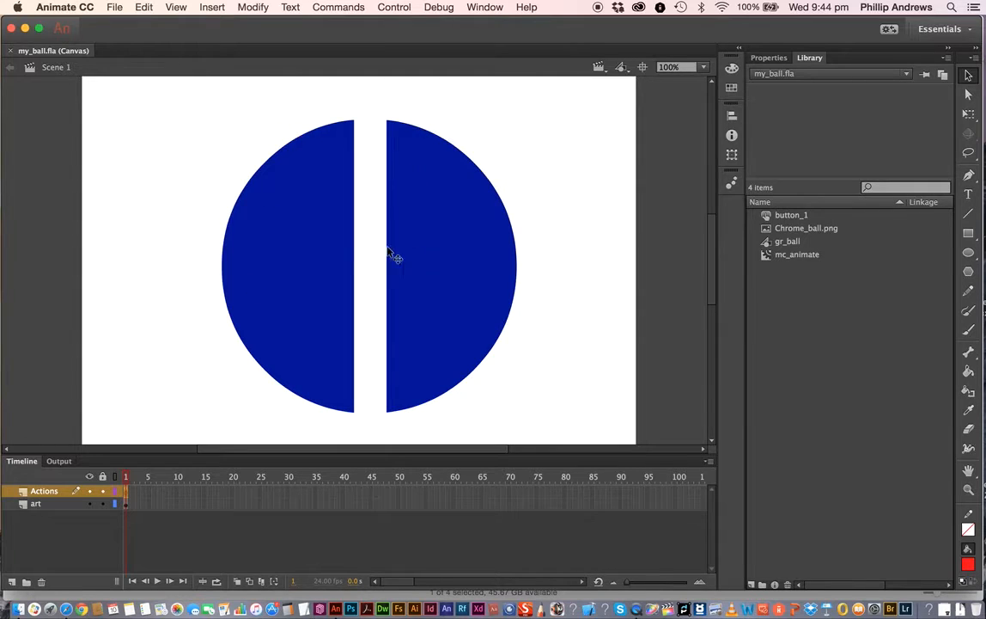
right_click(125, 492)
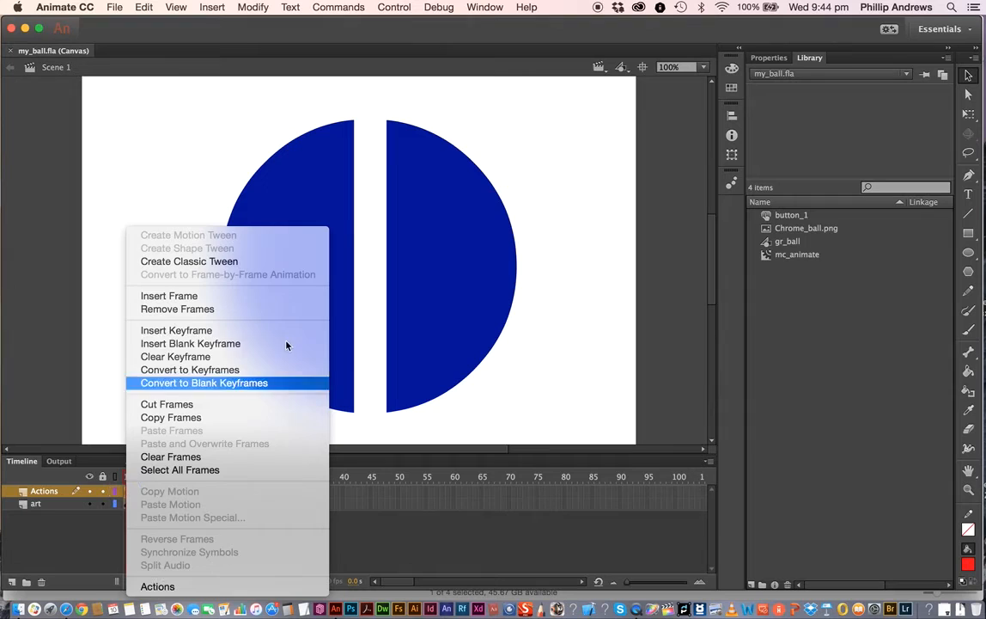
left_click(504, 114)
left_click(483, 8)
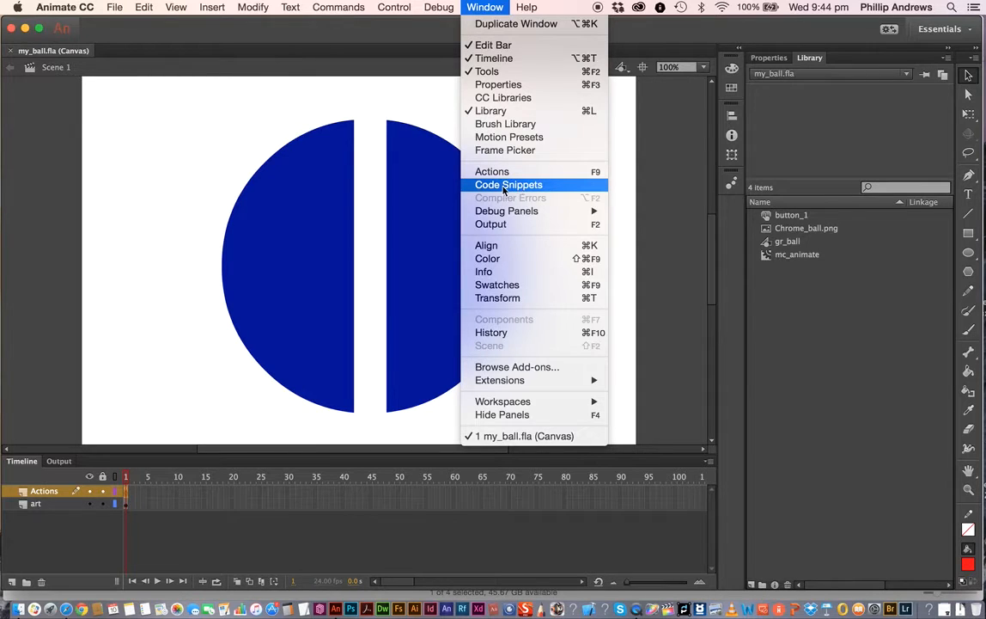
mouse_move(522, 213)
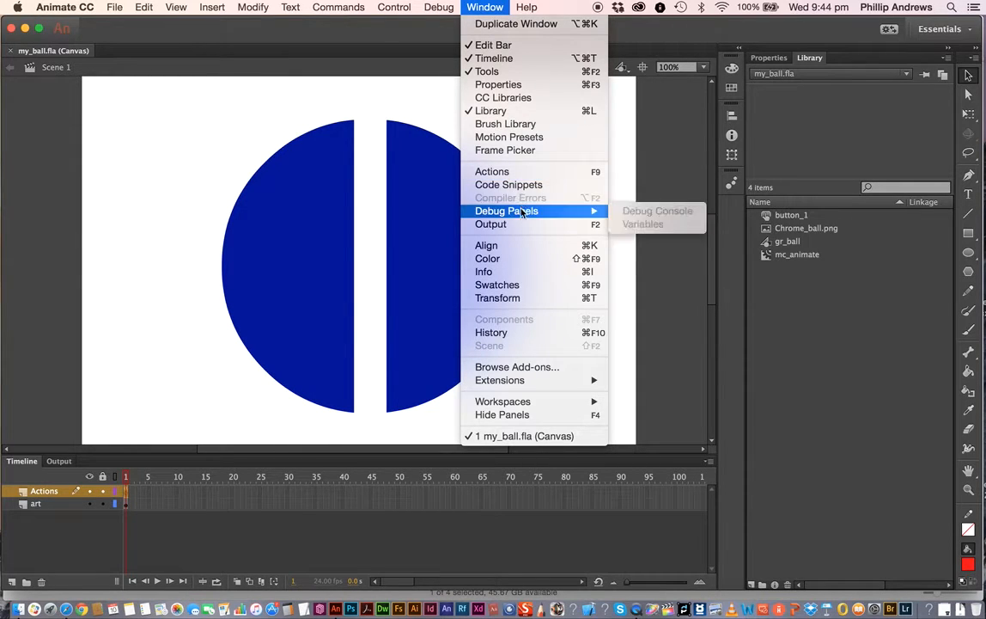
left_click(483, 171)
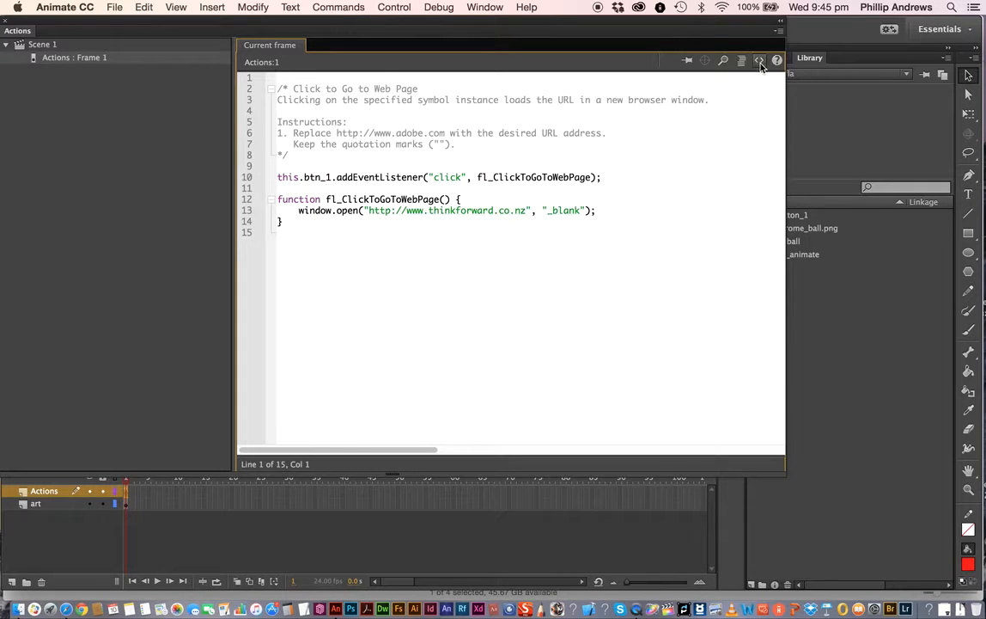
left_click(7, 25)
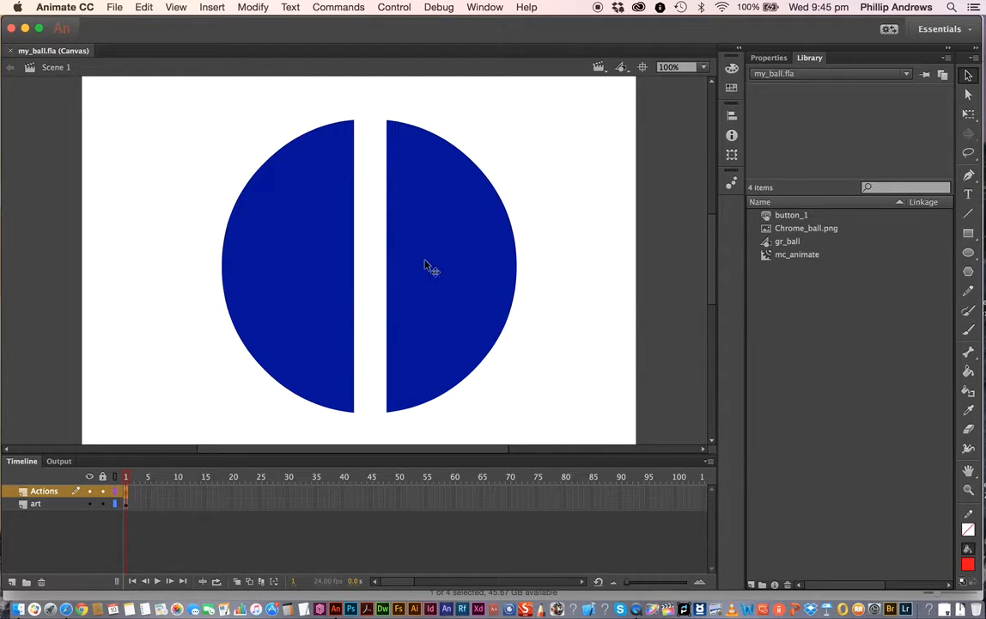
- Inspect the stage halves, enter the button_1 symbol, view its Over frame, and enter the mc_animate movie clip
left_click(447, 248)
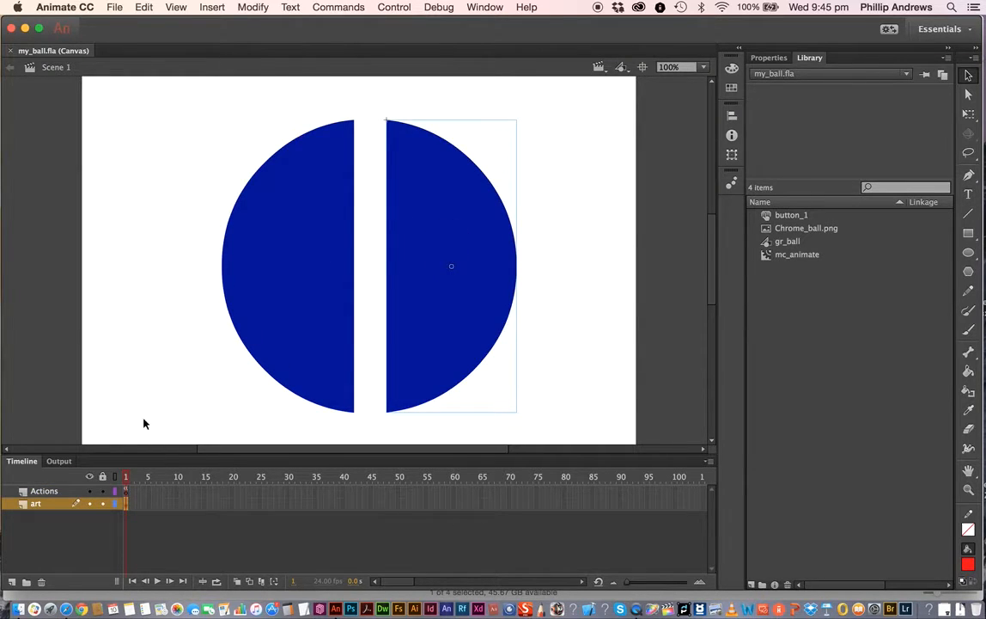
left_click(283, 268)
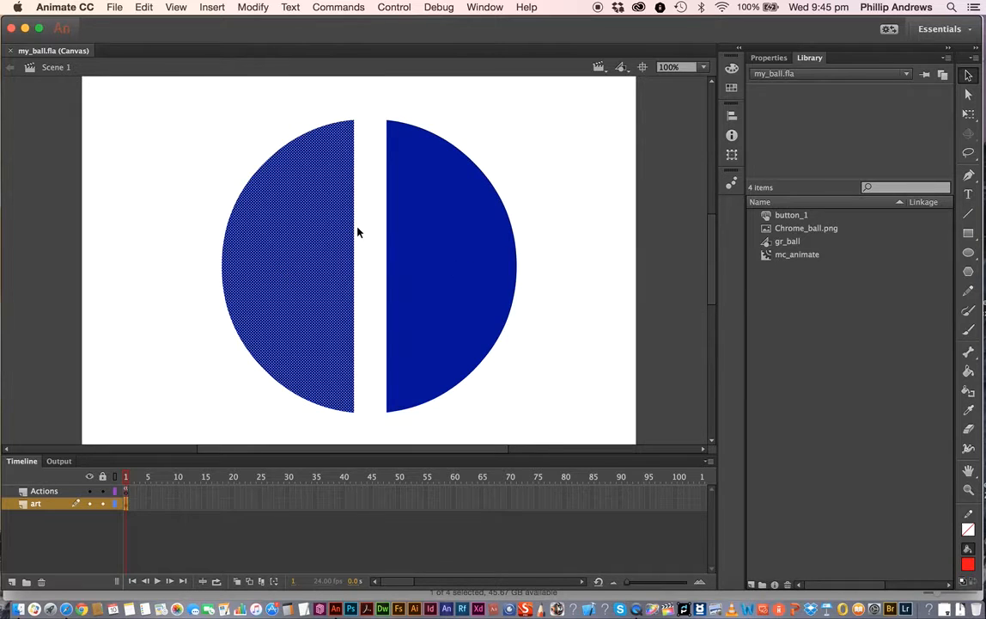
left_click(460, 231)
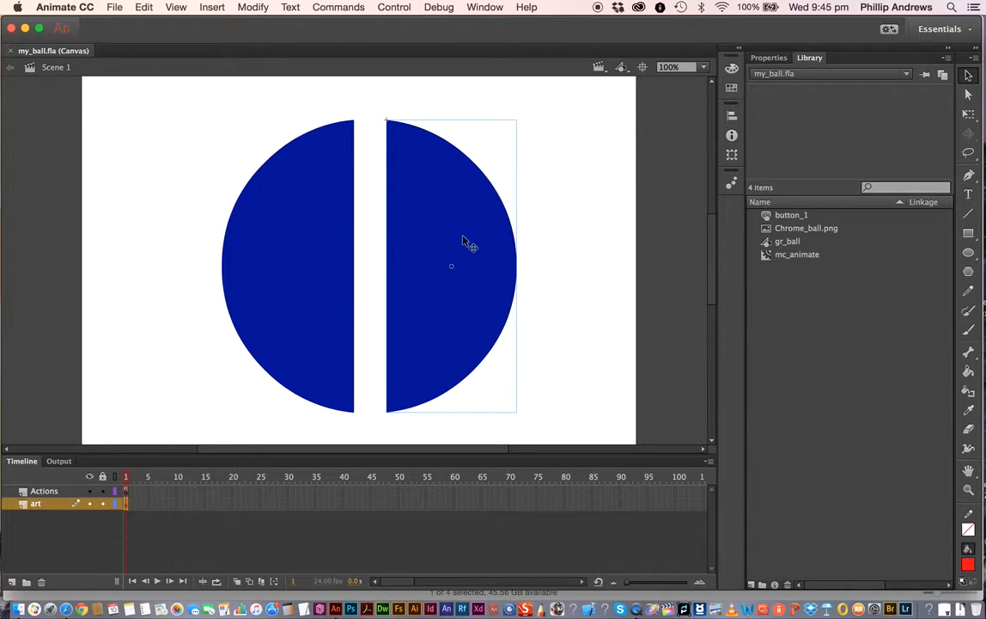
double_click(456, 240)
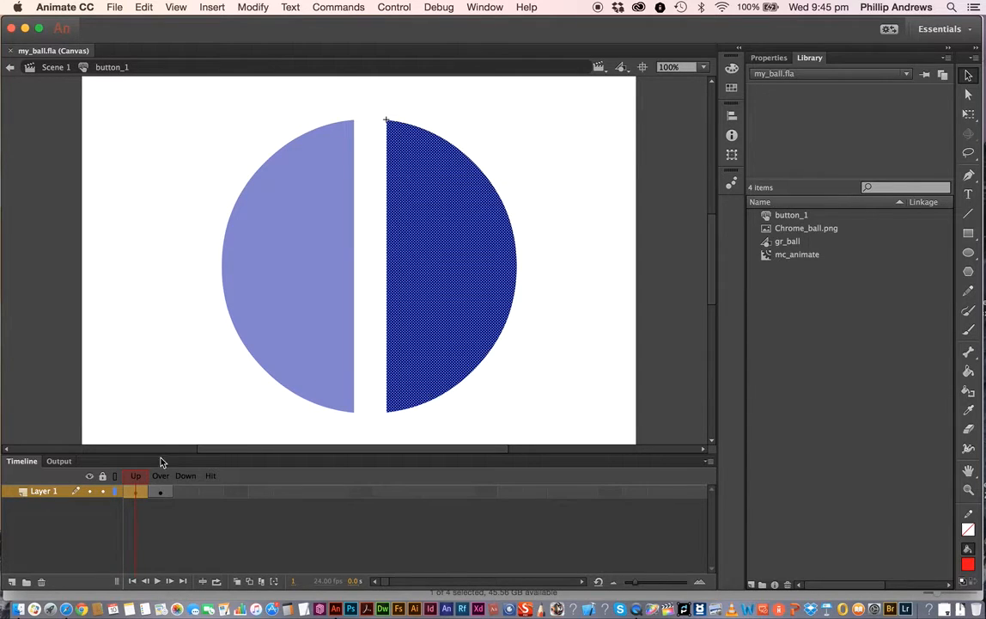
left_click(160, 483)
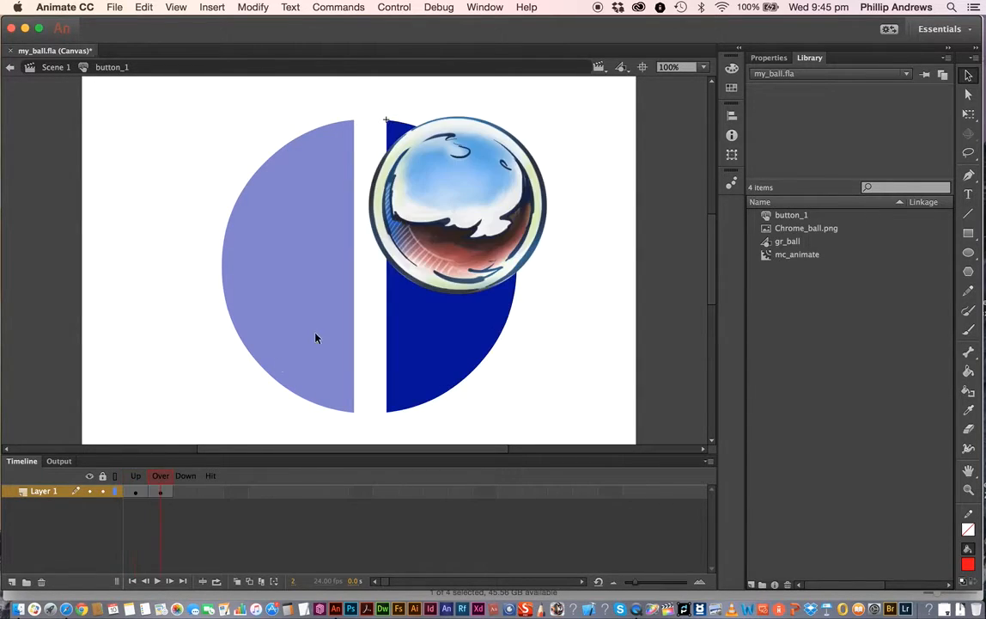
double_click(460, 210)
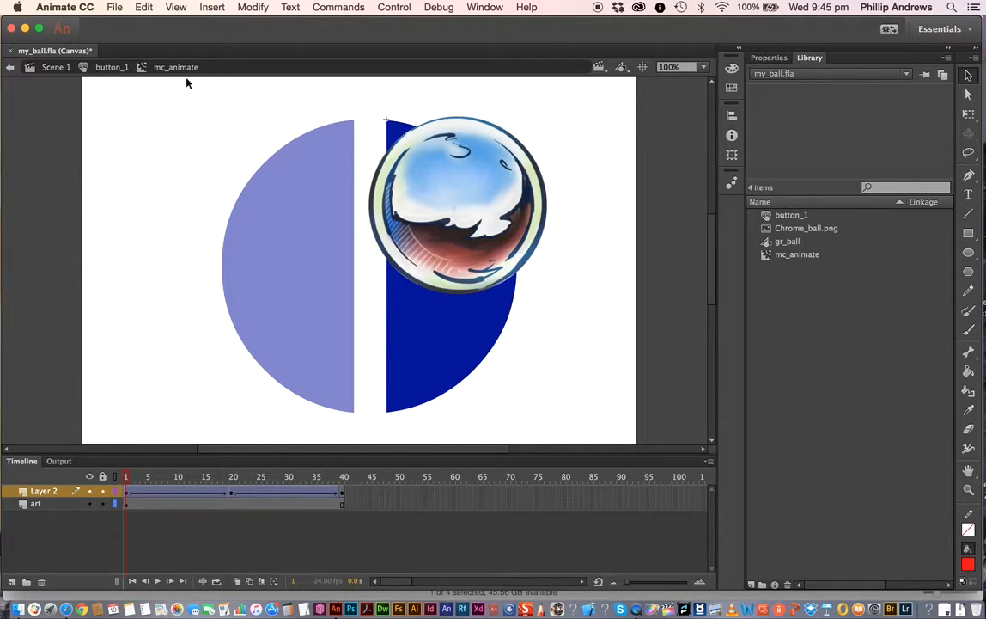
- Scrub the mc_animate timeline to frame 20 and review the tween's frame properties before returning to the library
left_click_drag(127, 476, 233, 496)
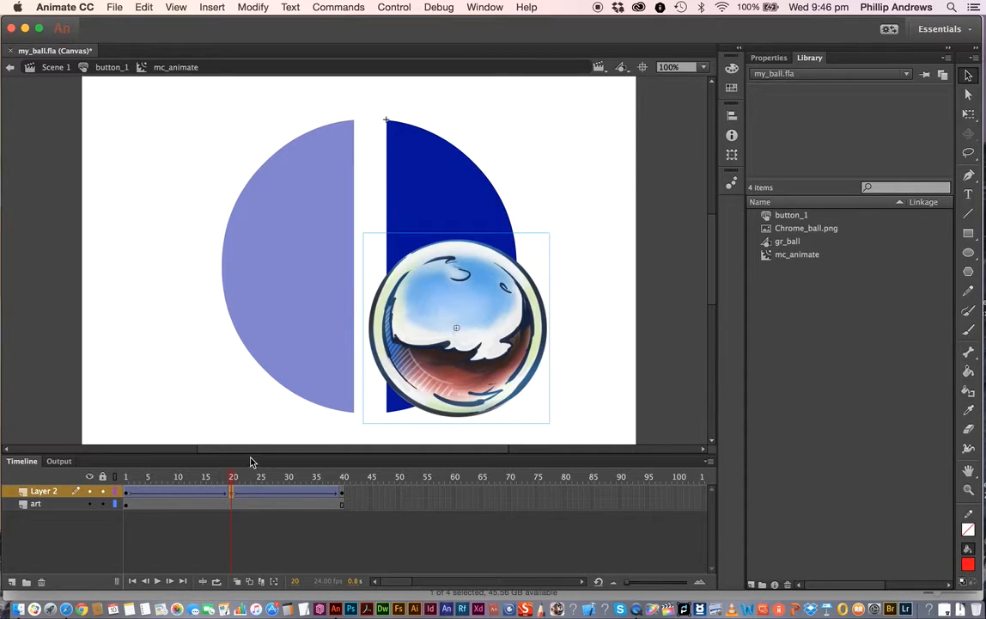
left_click(769, 59)
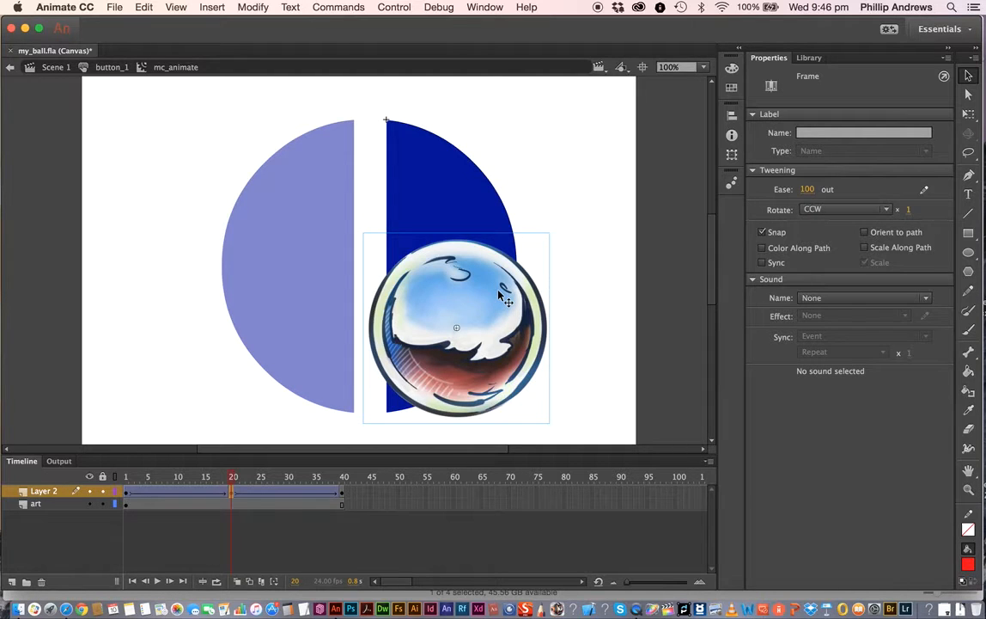
left_click(810, 57)
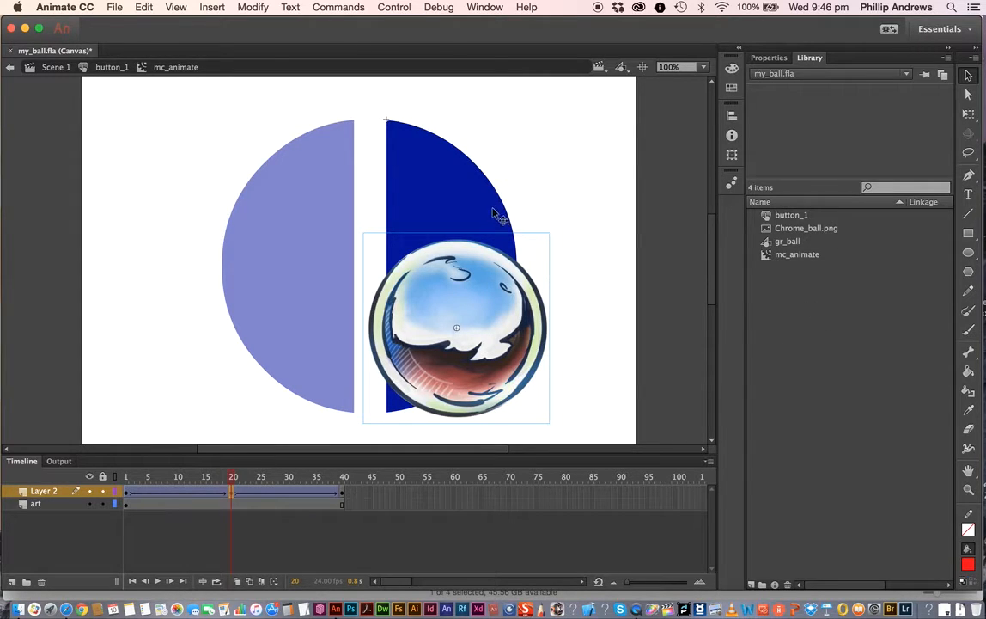
- Create a new HTML5 Canvas document sized 800 by 600 px
left_click(110, 8)
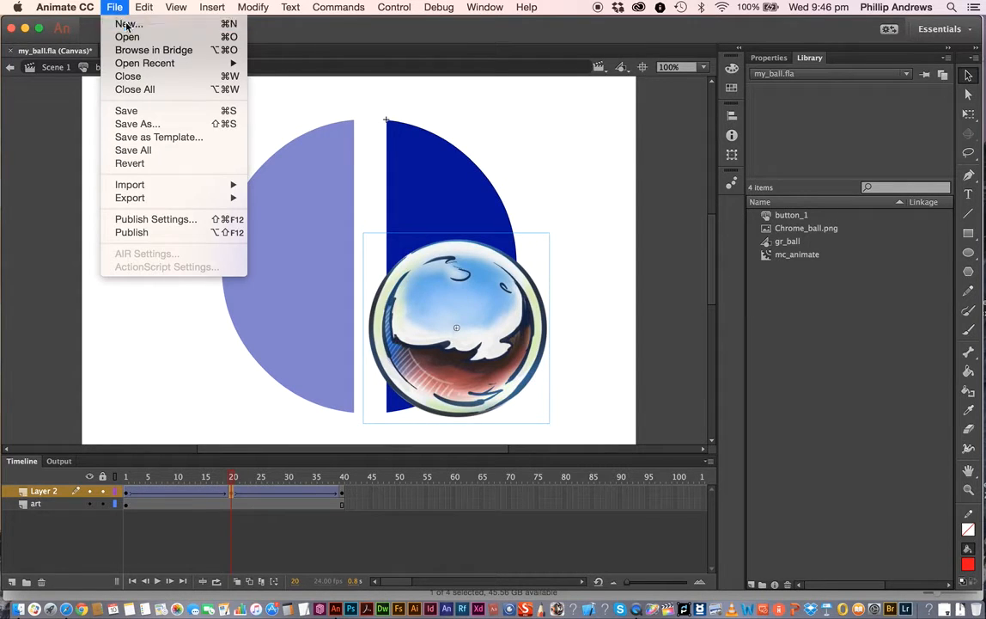
left_click(127, 25)
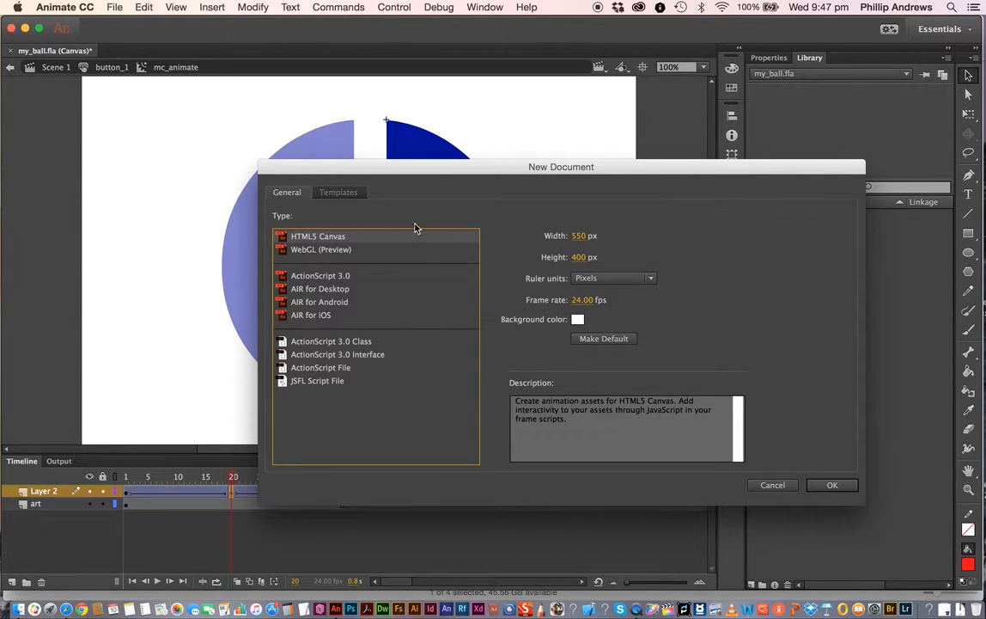
left_click(582, 236)
left_click_drag(591, 239, 621, 240)
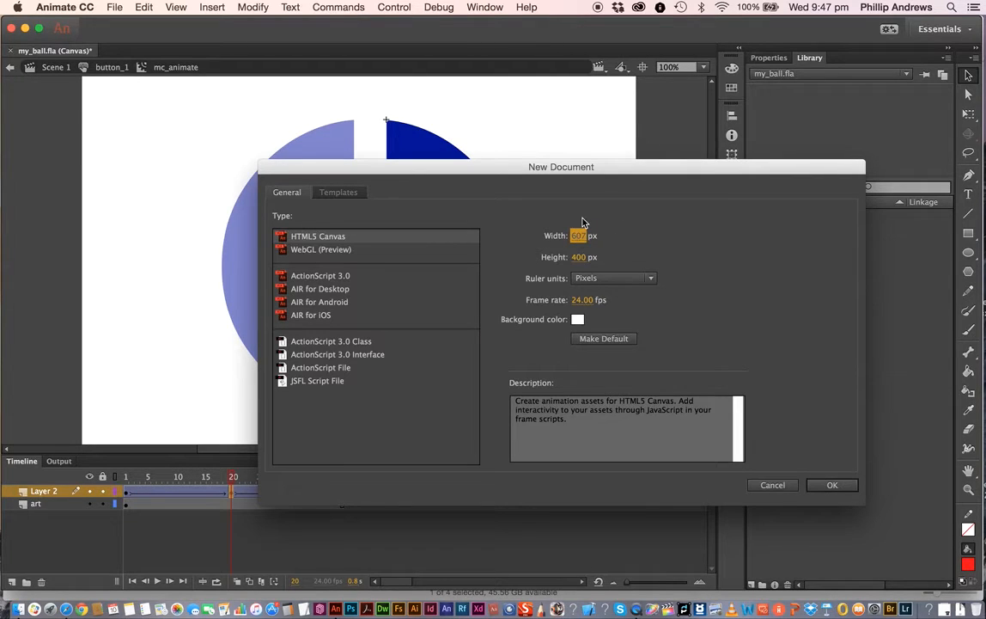
left_click(578, 235)
type("800")
left_click(580, 257)
type("600")
left_click(838, 485)
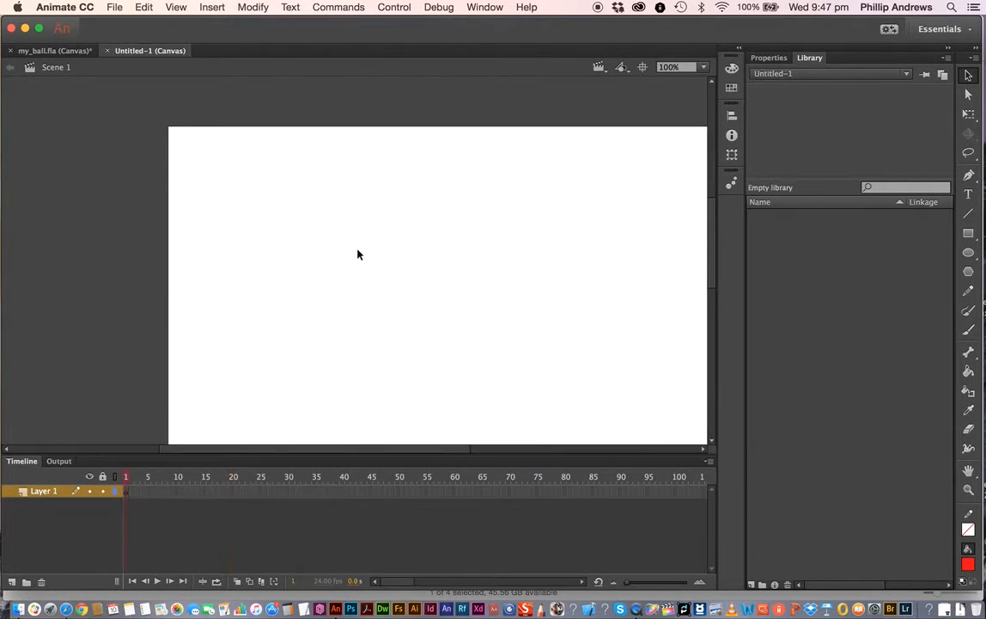
- Fit the stage in the window and show the document's properties
left_click(177, 8)
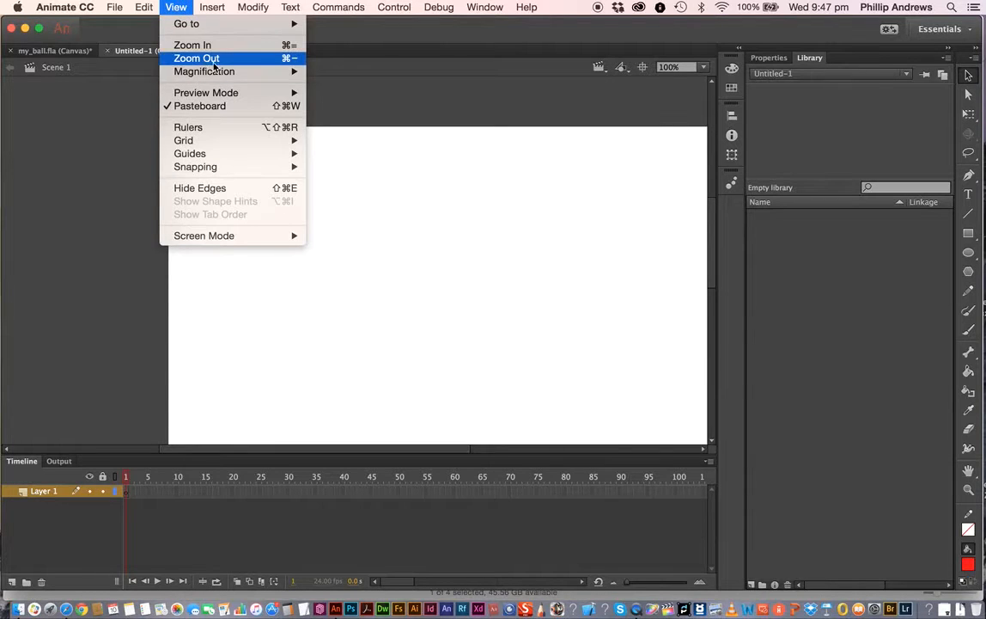
mouse_move(221, 77)
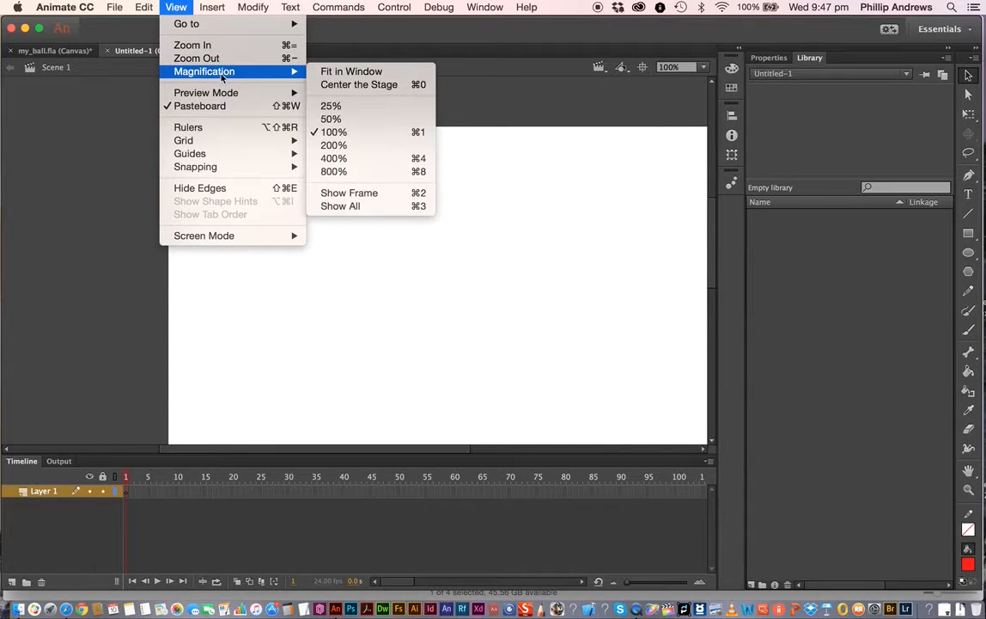
left_click(358, 72)
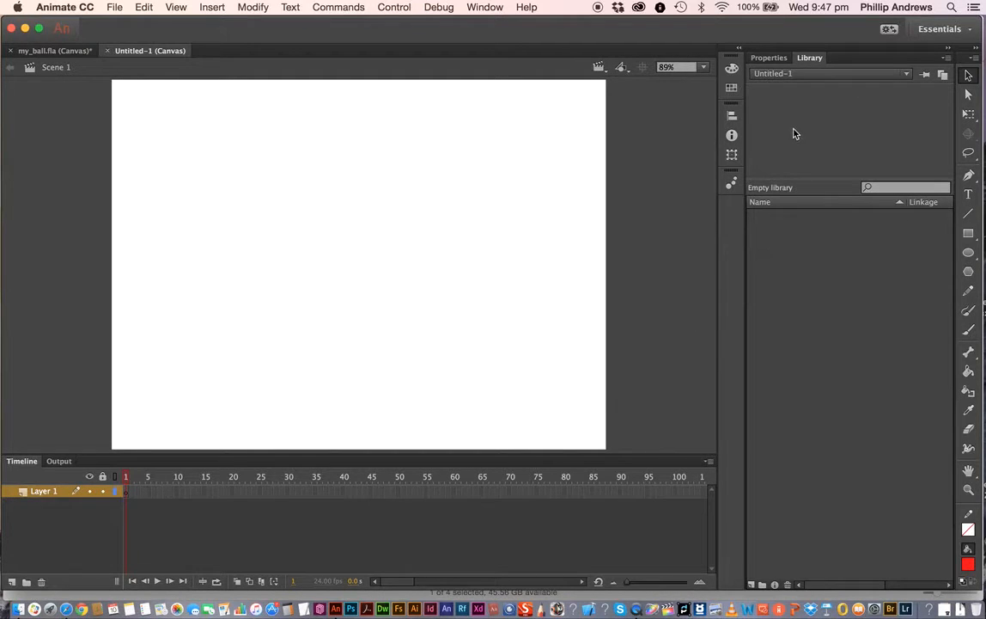
left_click(769, 58)
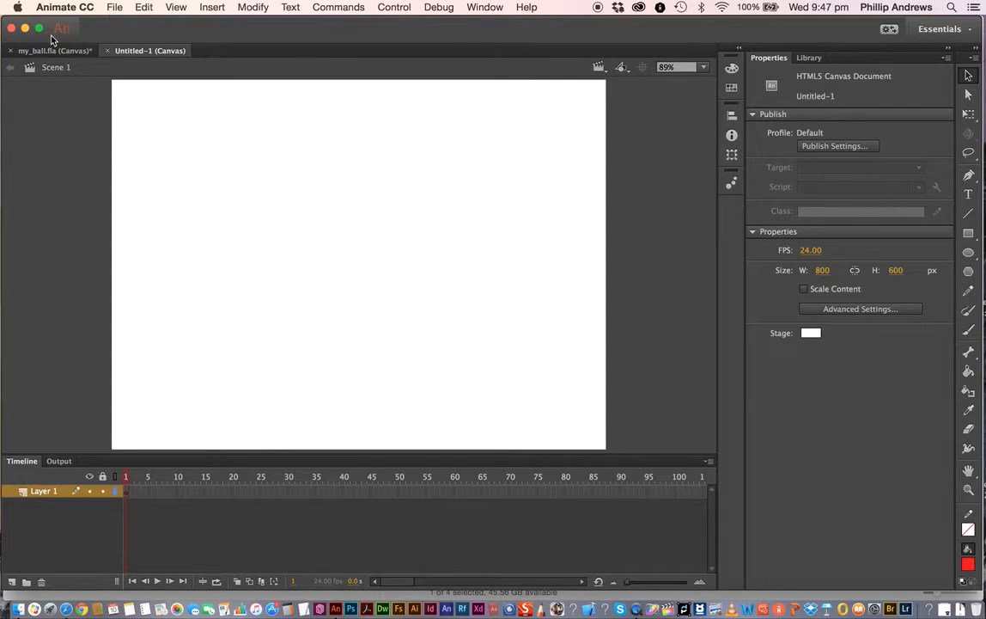
- Save the document as my_ball2 inside a new folder named this two
left_click(115, 9)
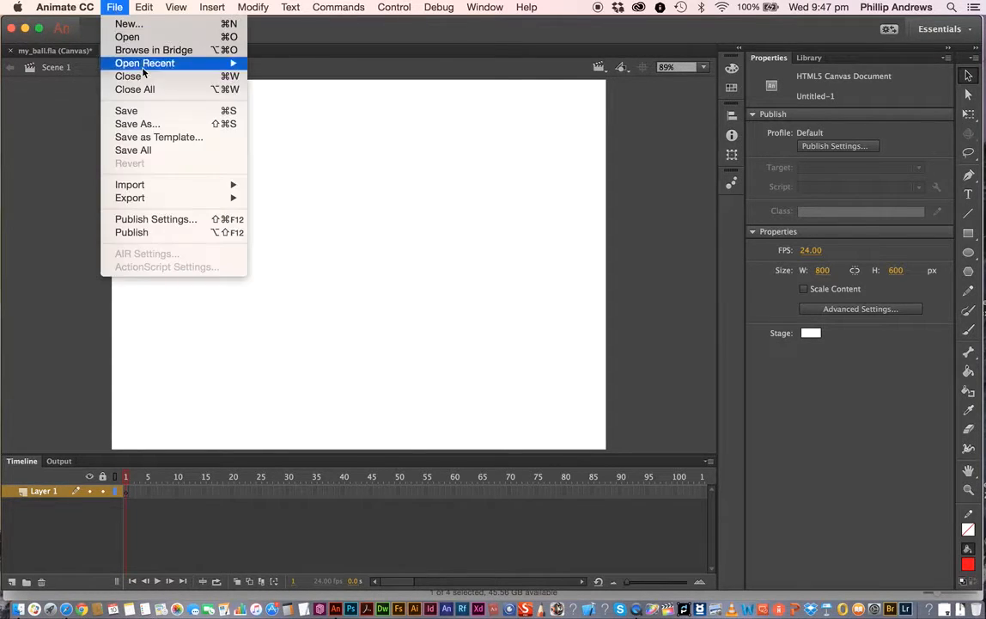
left_click(132, 111)
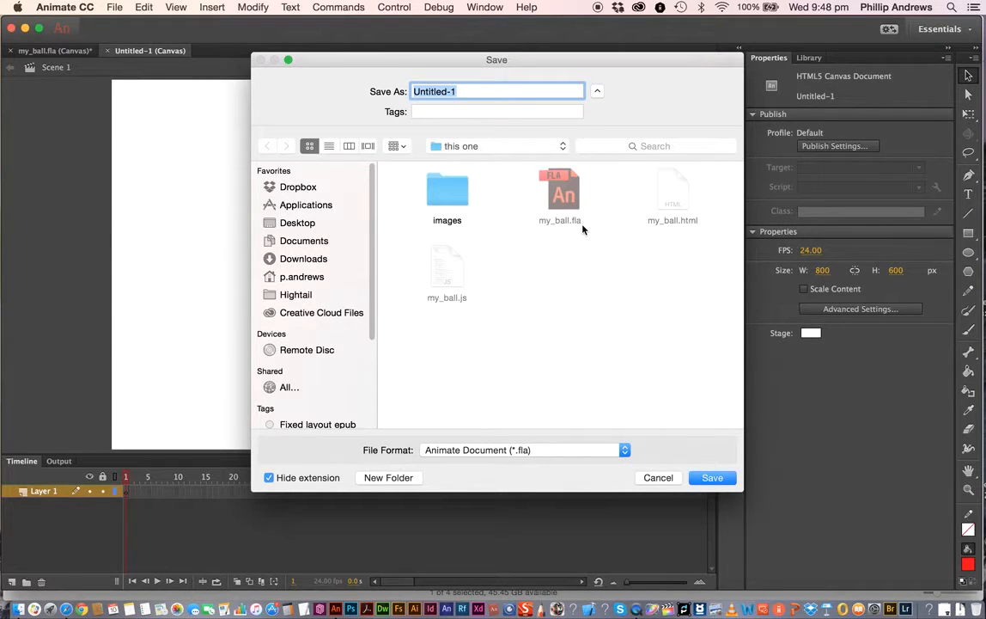
type("my_ball2")
left_click(567, 451)
left_click(397, 478)
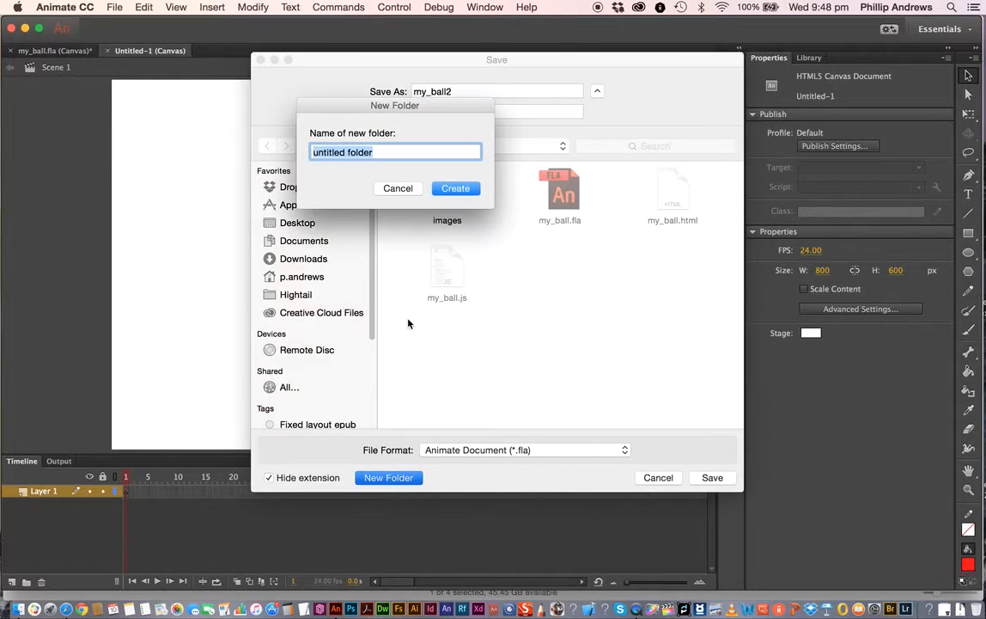
type("th")
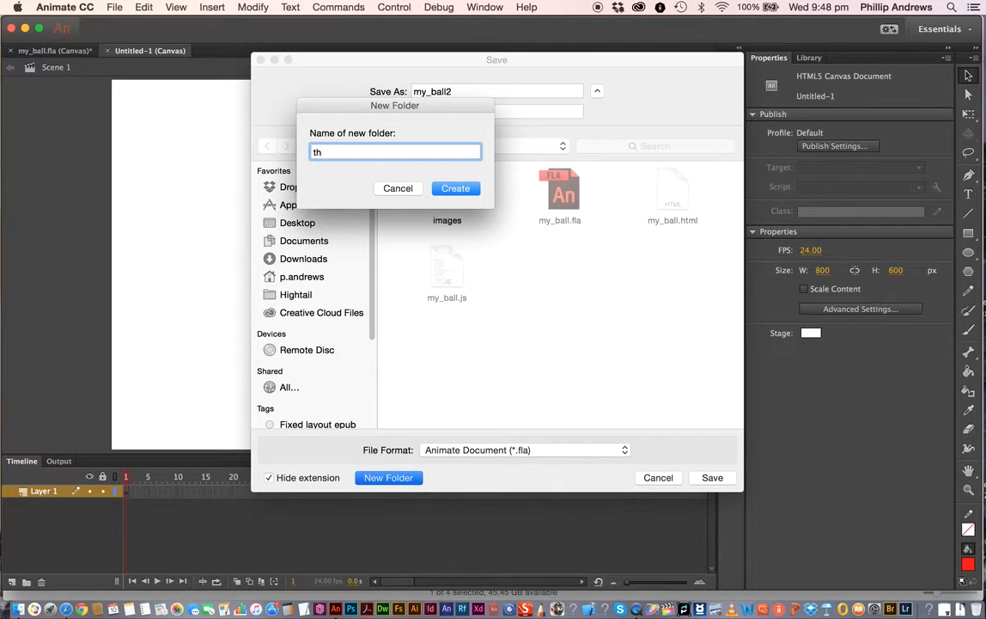
type("is two")
left_click(456, 189)
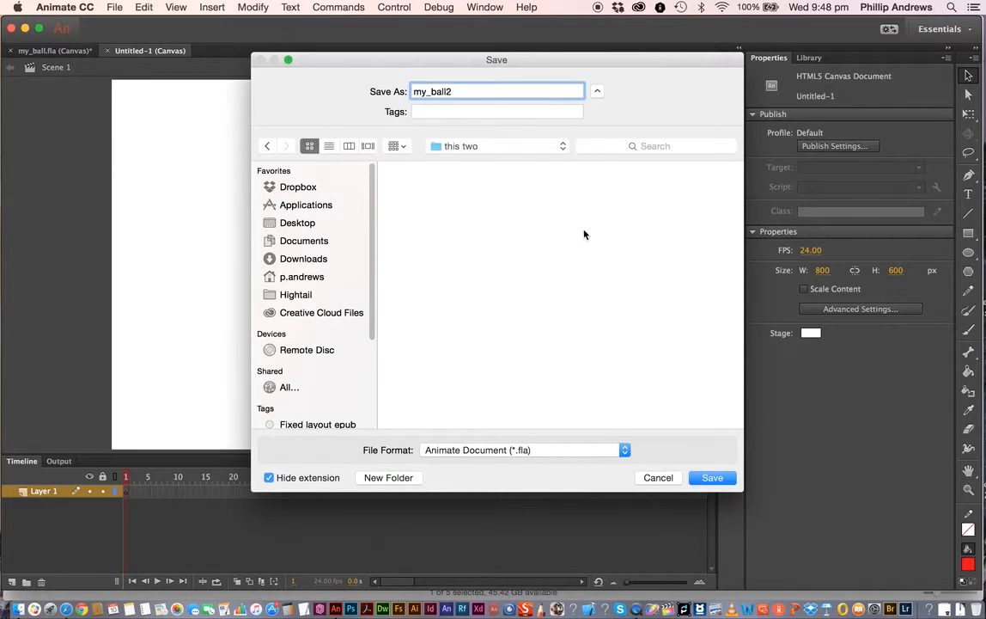
left_click(718, 481)
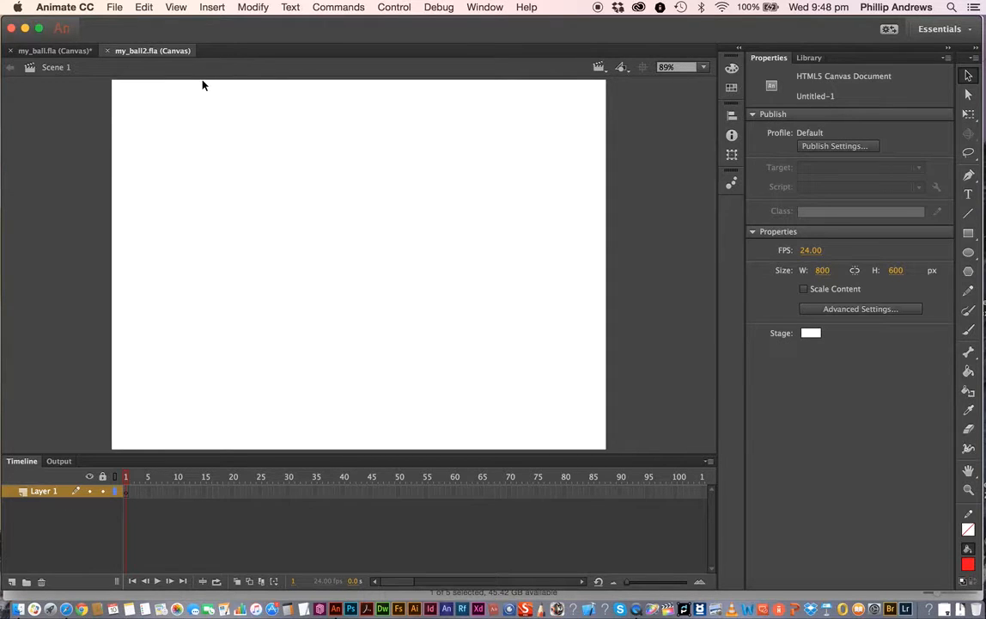
- Rename Layer 1 to Art
double_click(45, 495)
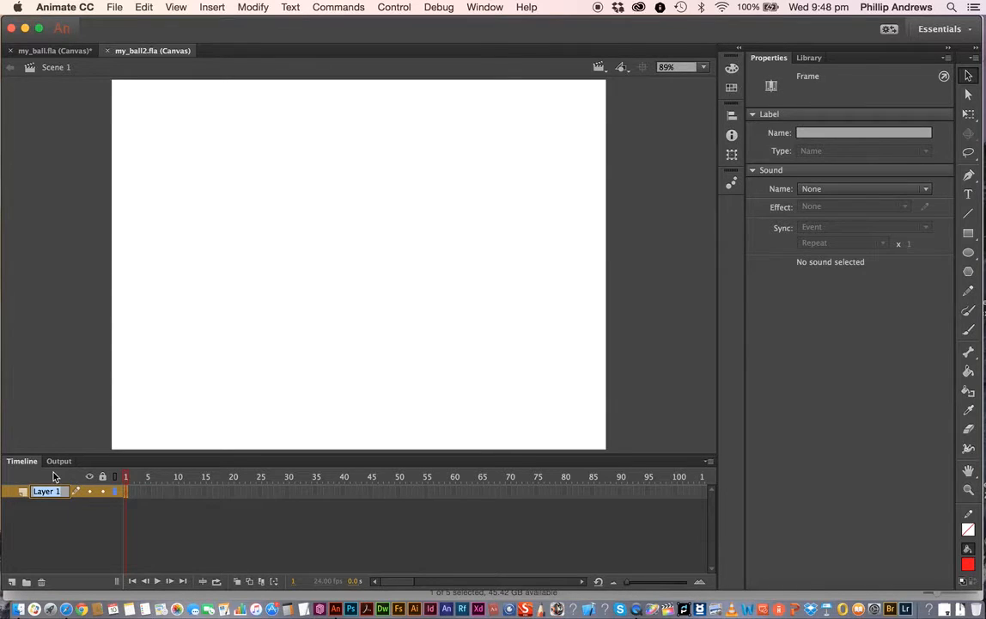
type("Art")
left_click(96, 533)
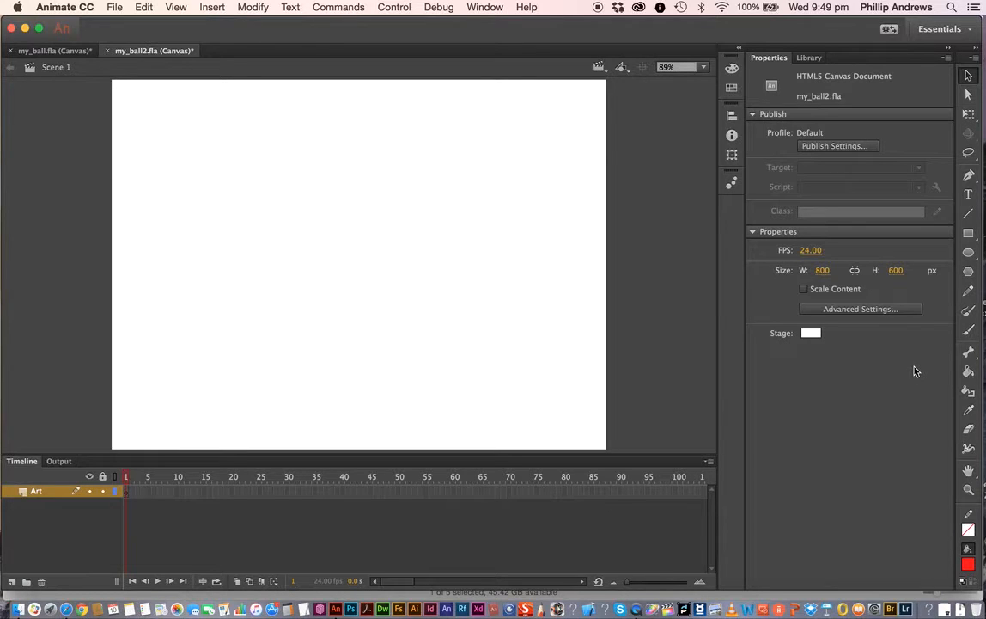
- Draw a red #FF0000 circle about 412 px across in the middle of the stage with the Oval tool
left_click(968, 254)
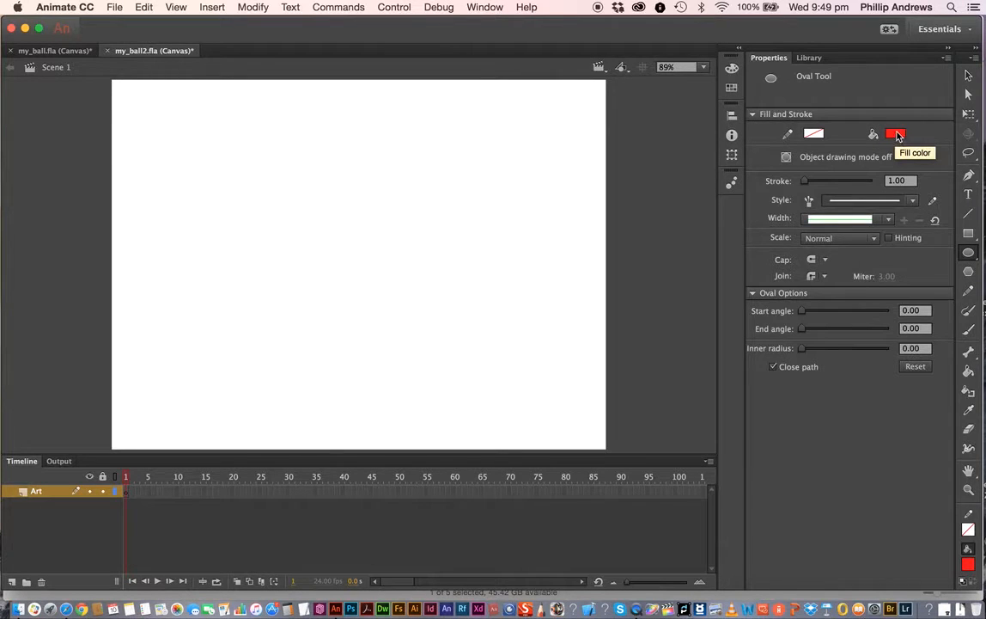
left_click(896, 135)
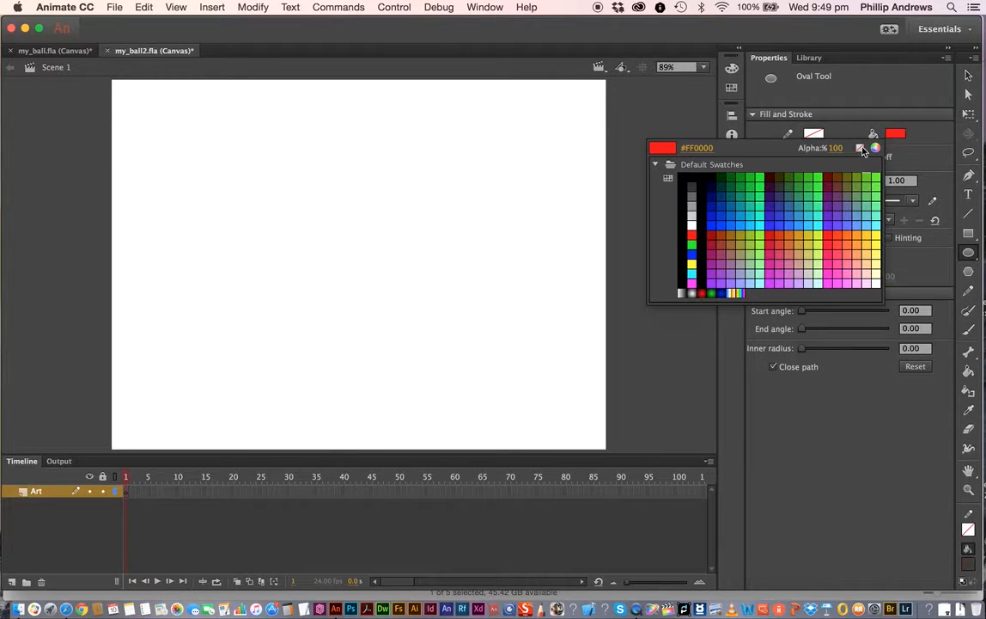
left_click(692, 235)
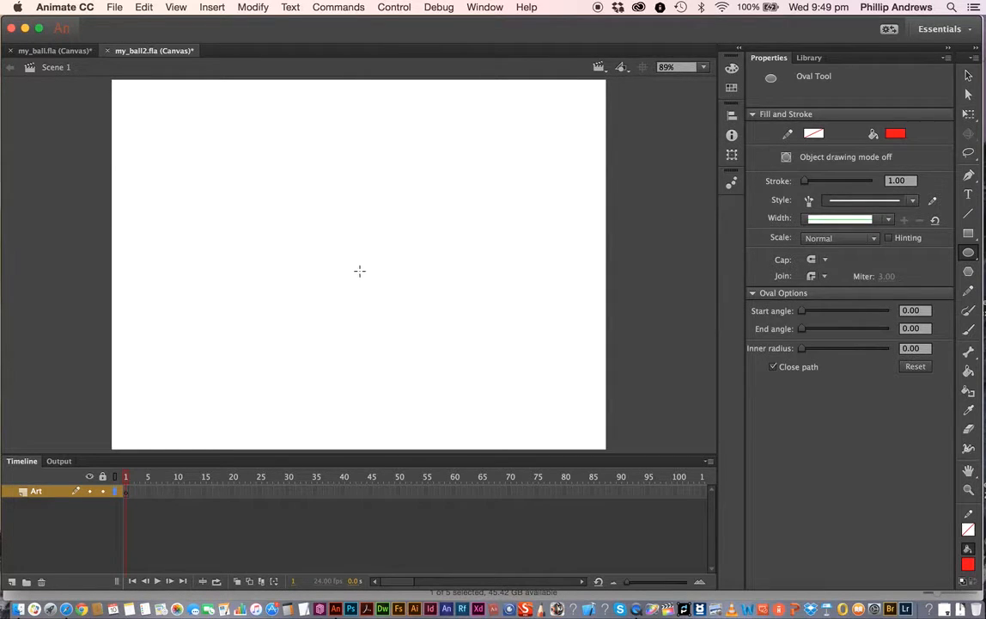
left_click_drag(359, 271, 233, 214)
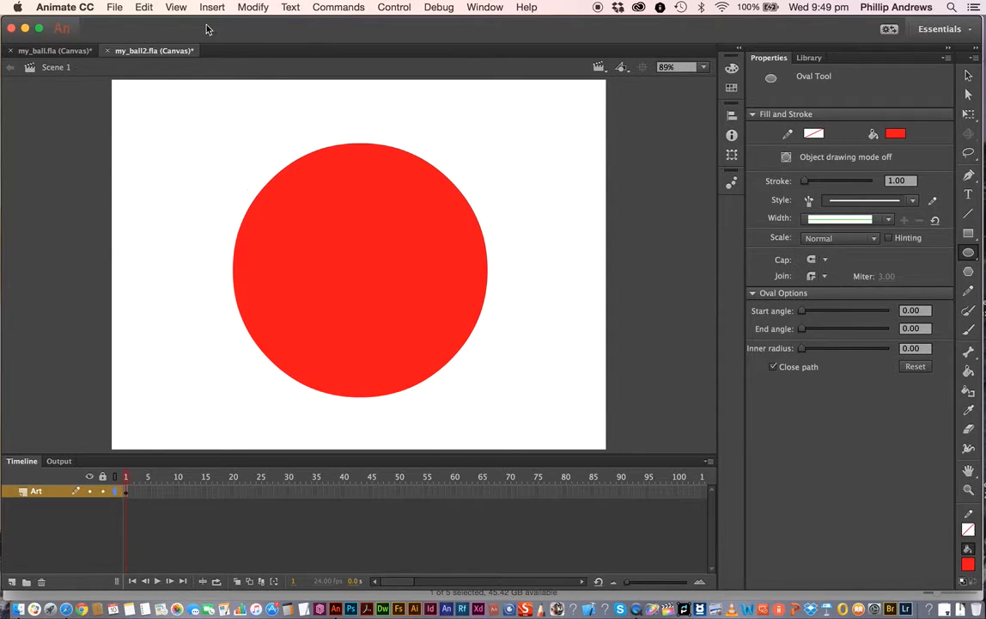
left_click(175, 7)
mouse_move(200, 139)
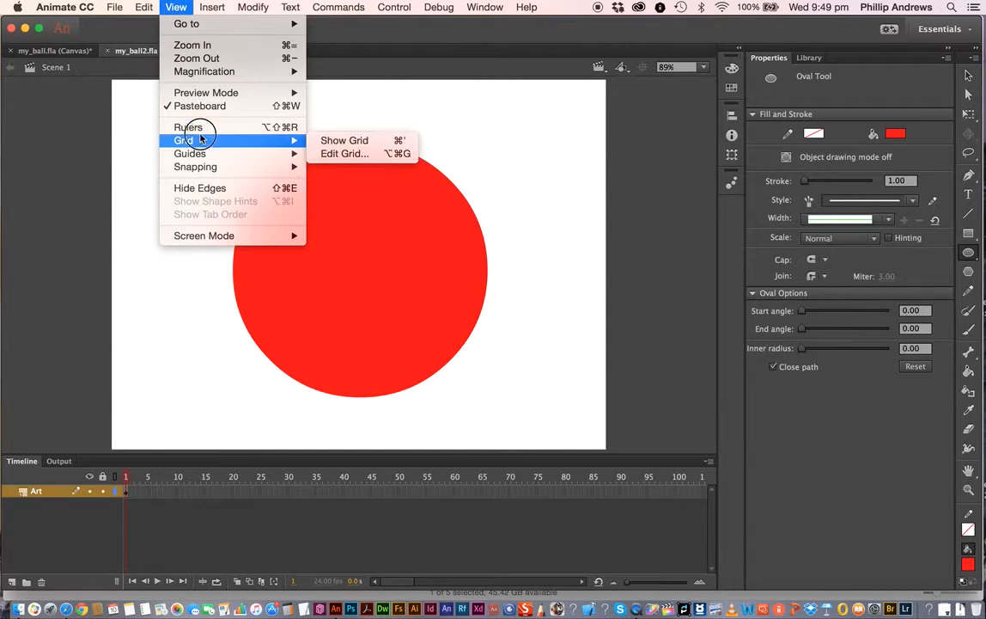
left_click(348, 68)
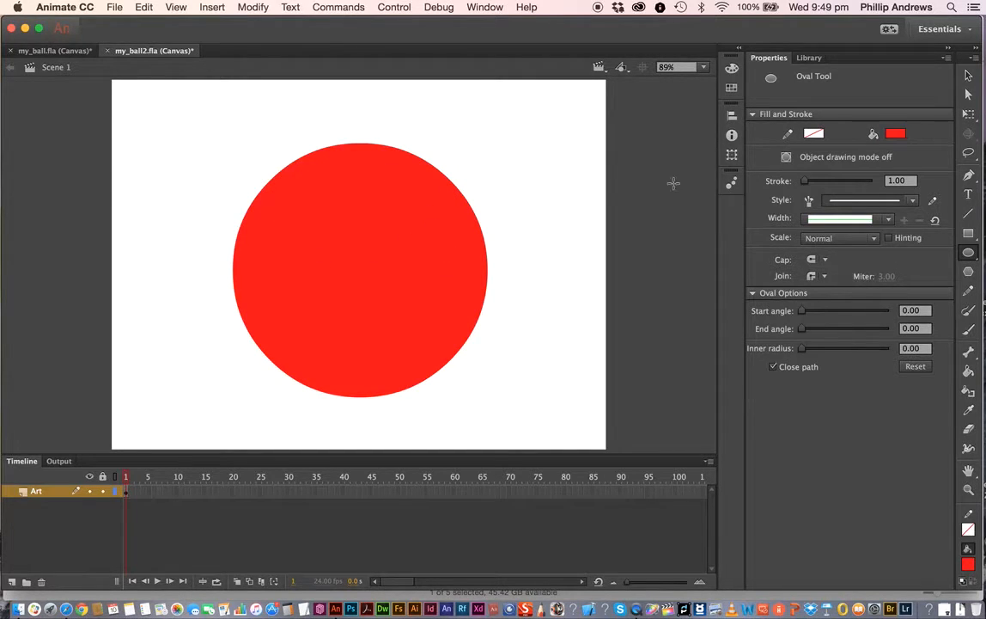
- Select and delete a thin vertical strip through the circle's middle, splitting it into two halves
left_click(969, 76)
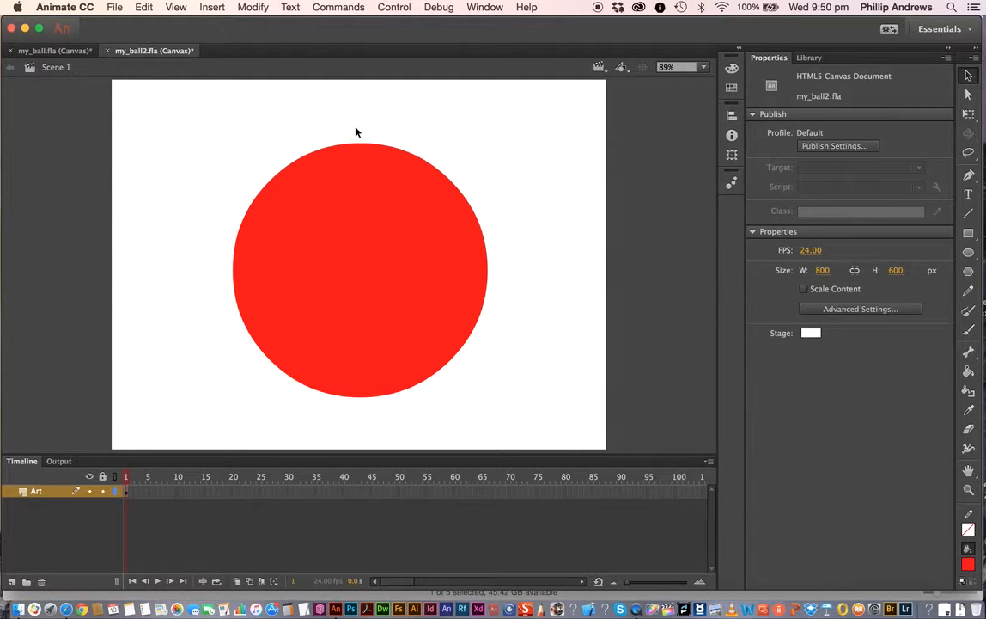
mouse_move(356, 129)
left_mouse_down()
mouse_move(370, 253)
mouse_move(368, 403)
left_mouse_up()
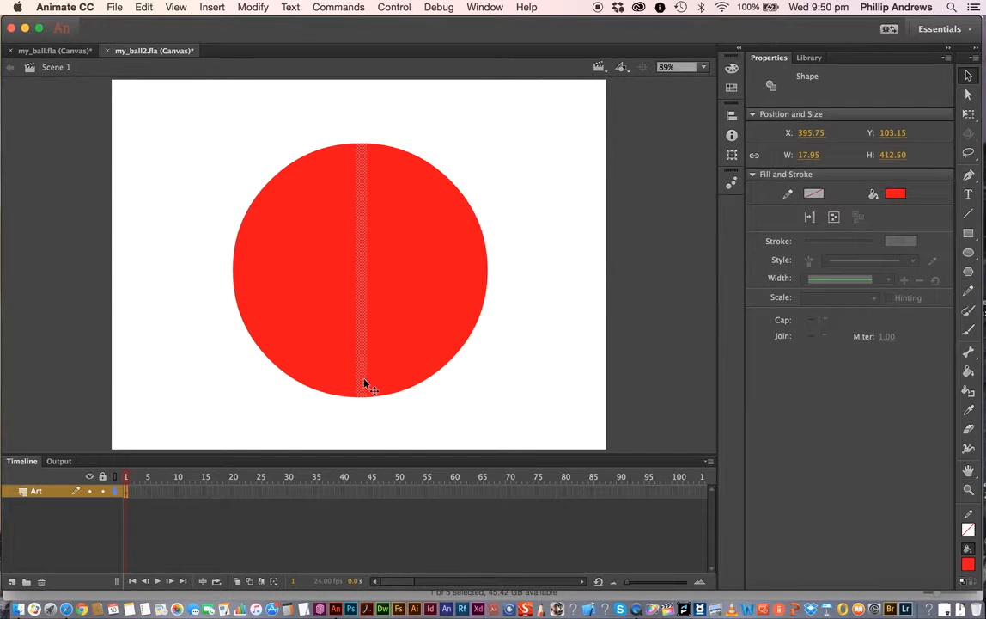
key("Delete")
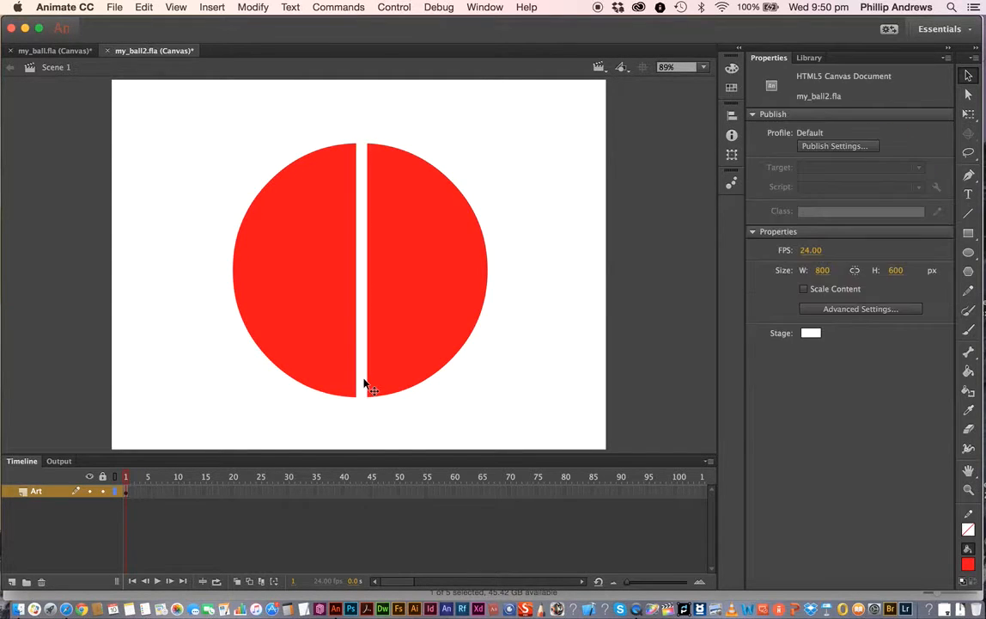
- Convert the right half of the circle into a Button symbol named btn_button
left_click(311, 263)
left_click(415, 268)
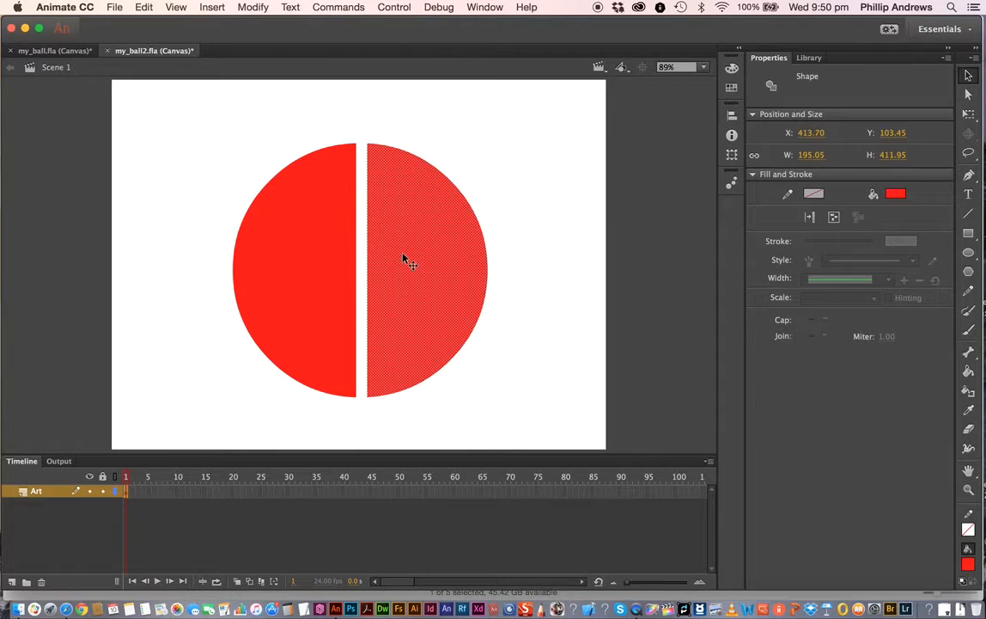
left_click(255, 8)
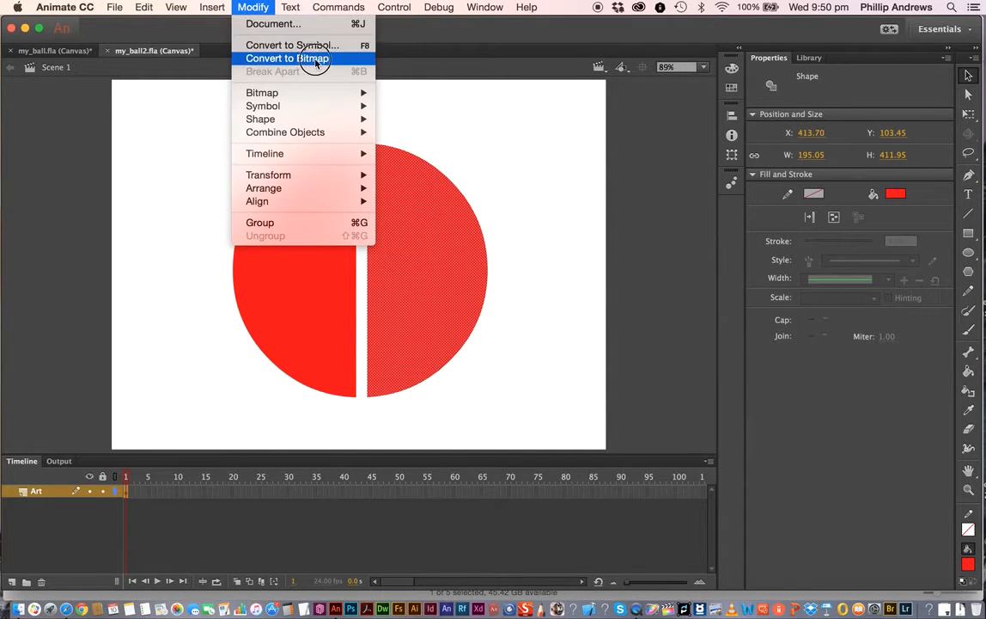
left_click(467, 137)
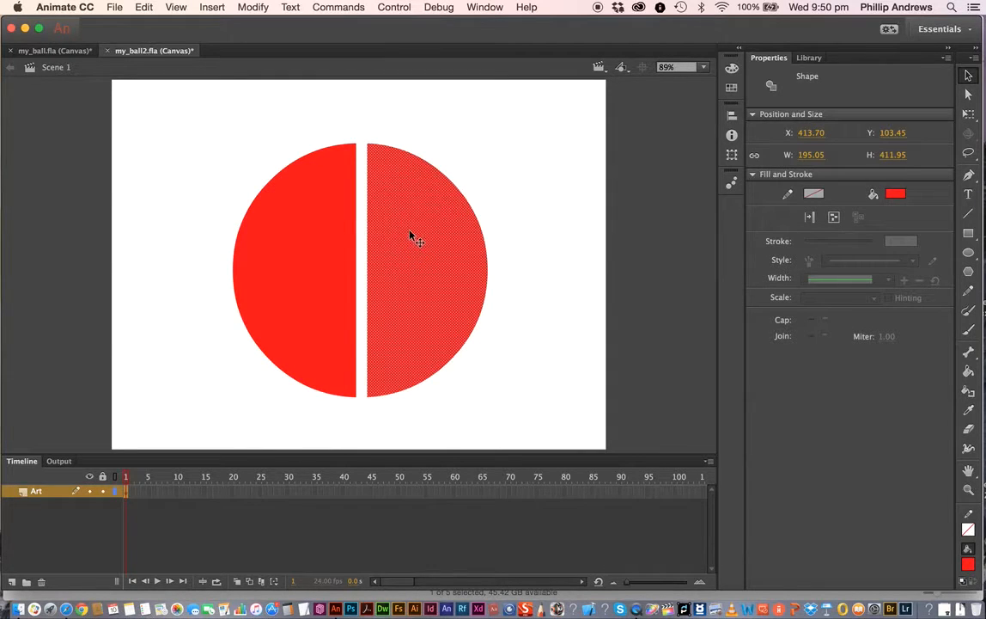
right_click(410, 232)
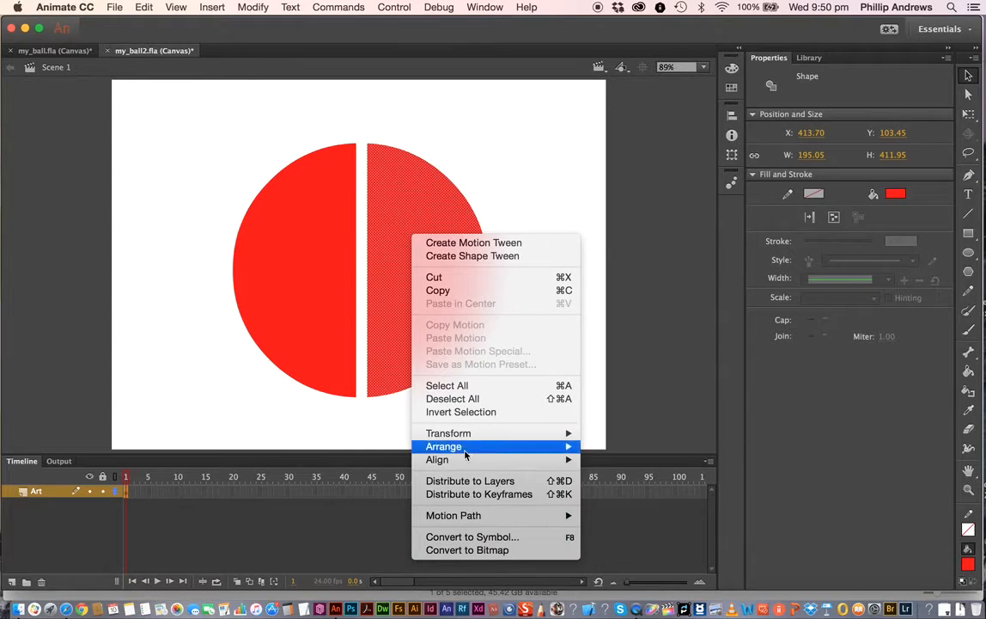
left_click(463, 537)
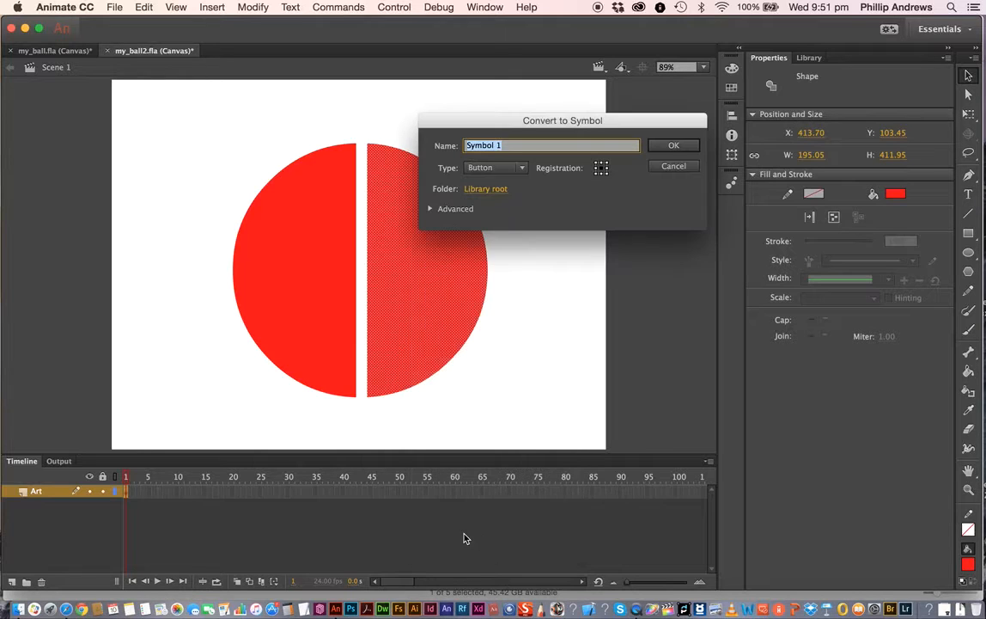
left_click(507, 168)
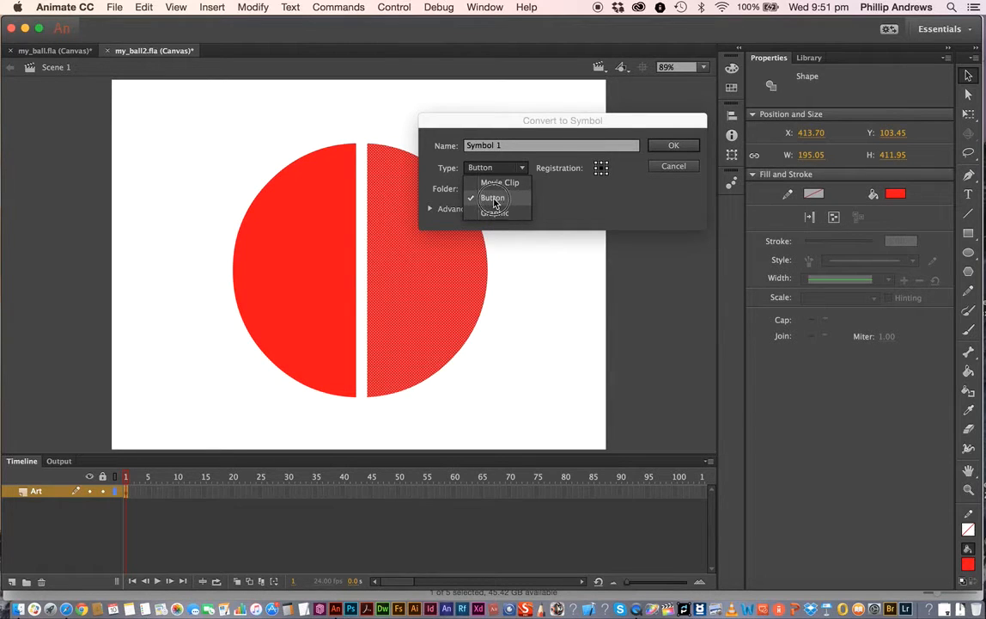
left_click(498, 200)
left_click_drag(509, 146, 454, 150)
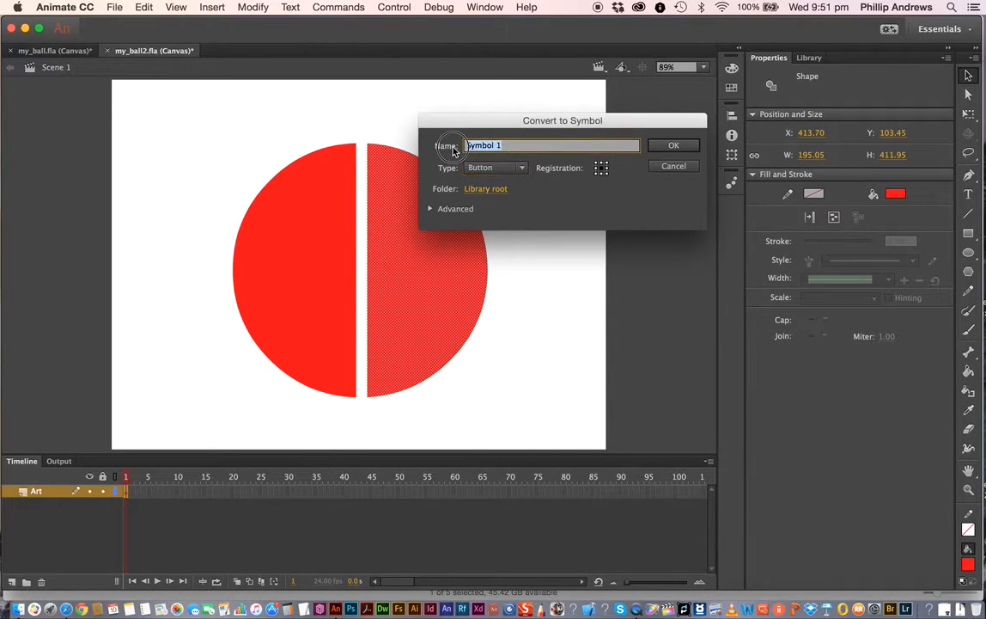
type("bt")
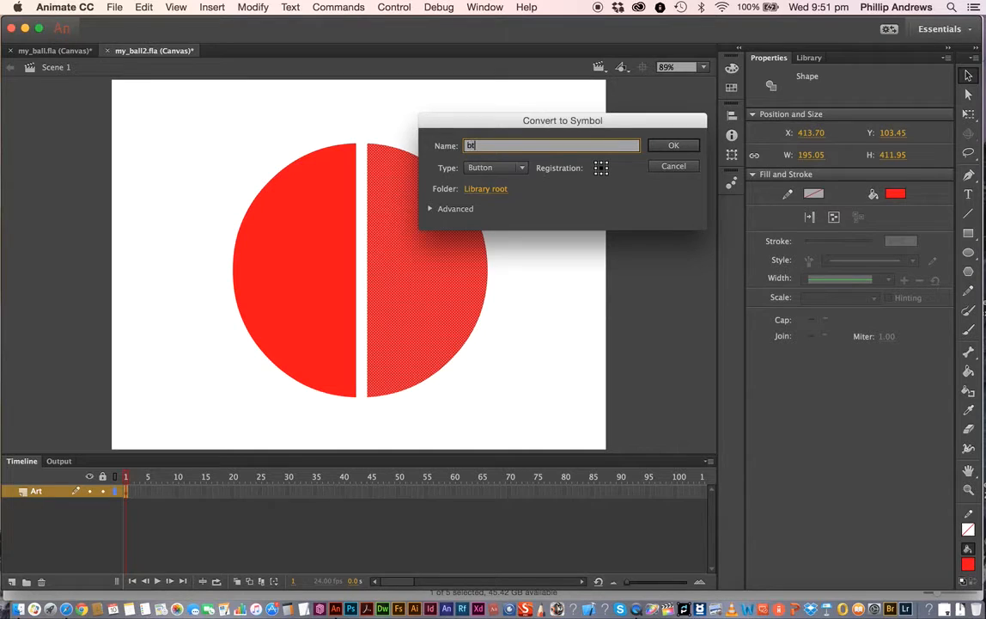
type("n_button")
left_click(675, 147)
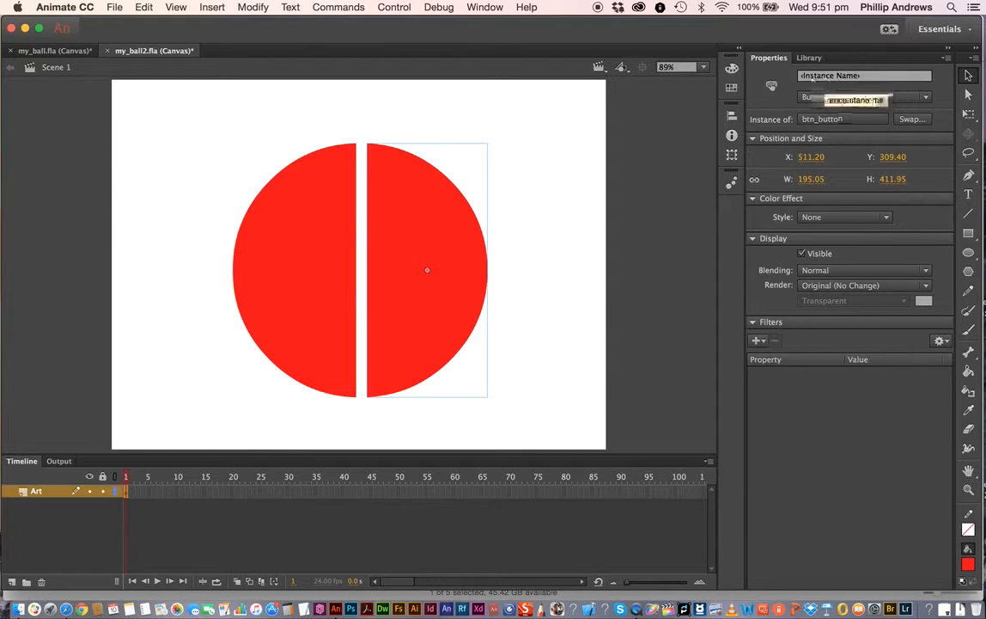
- Name the button instance btn_1 and switch to the library
left_click(865, 78)
type("b")
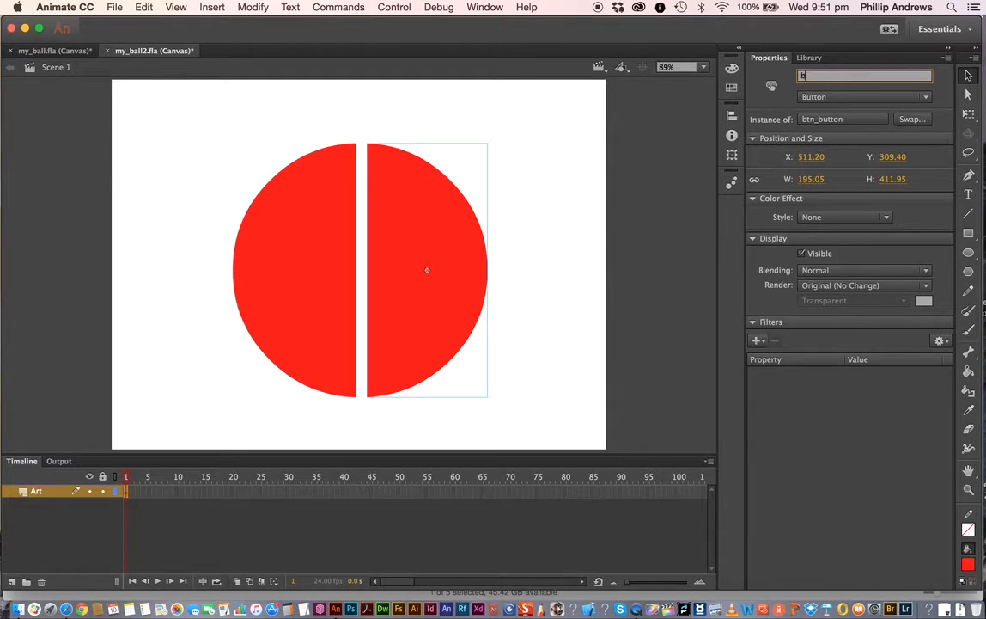
type("tn_1")
left_click(810, 59)
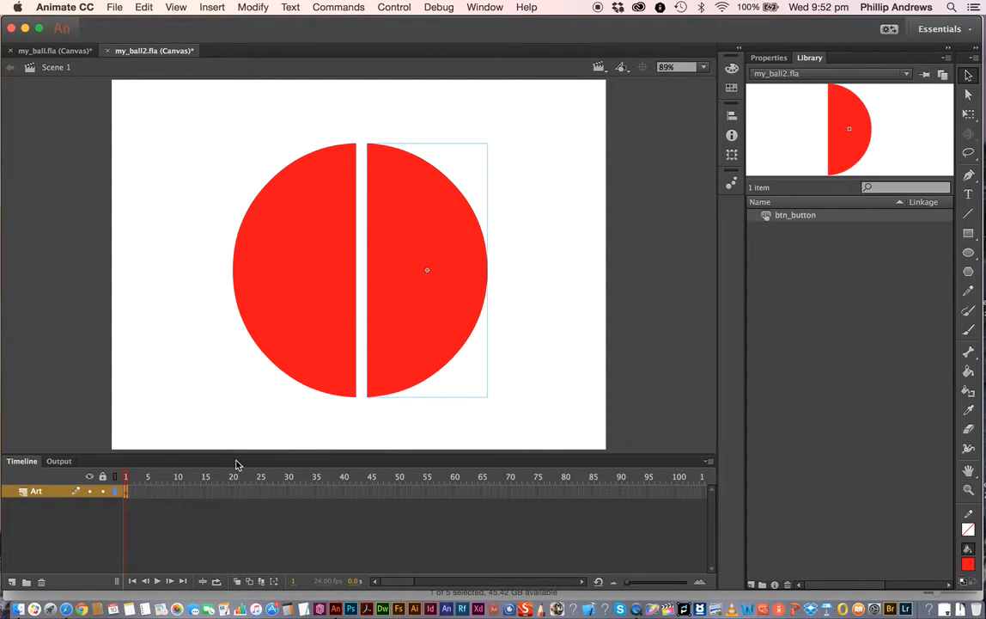
- Open btn_button for editing and insert a keyframe in its Over frame
double_click(417, 243)
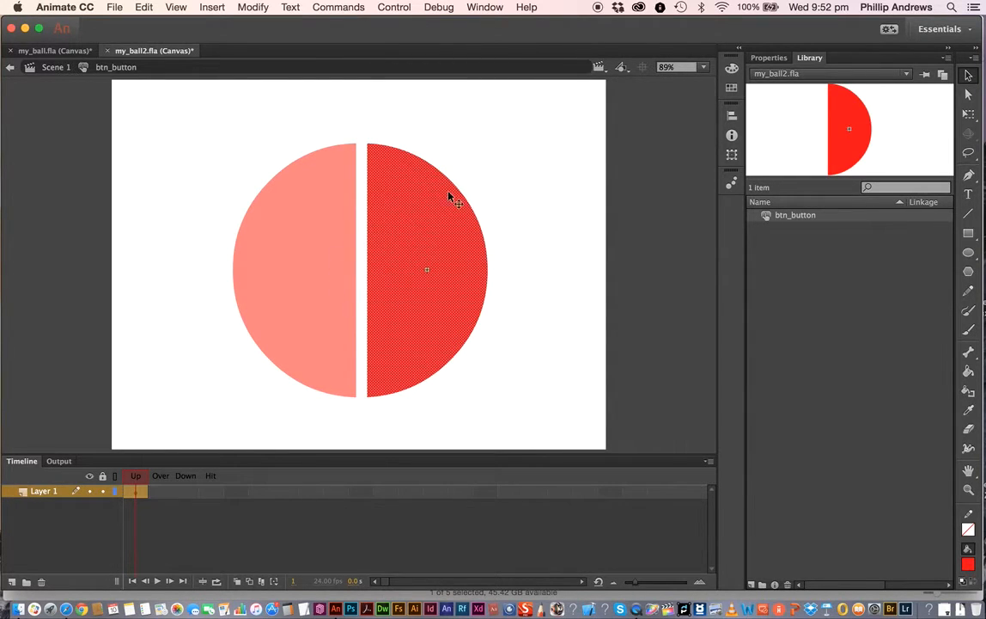
left_click(163, 494)
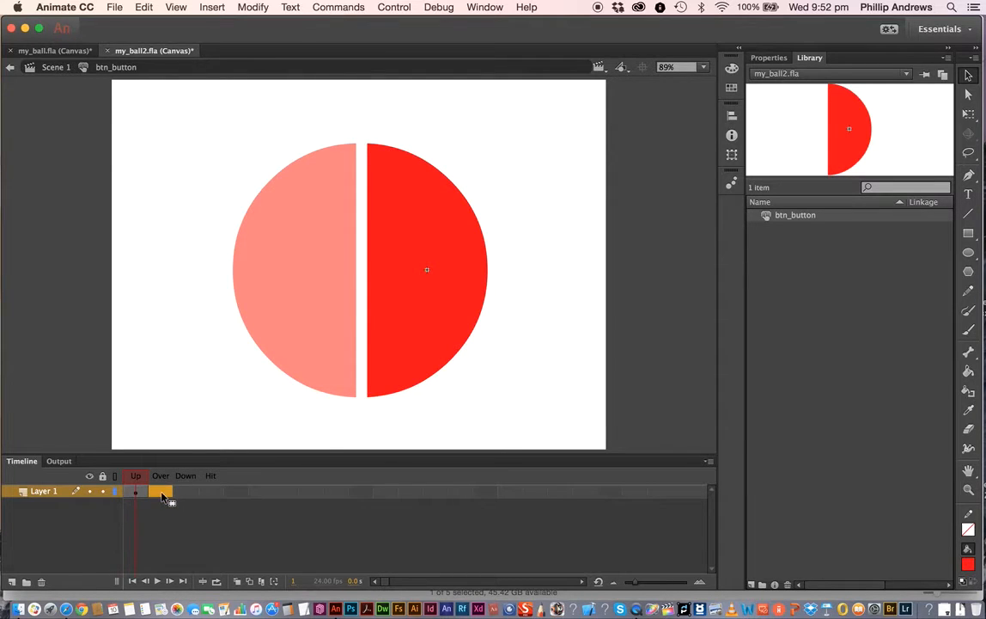
right_click(163, 495)
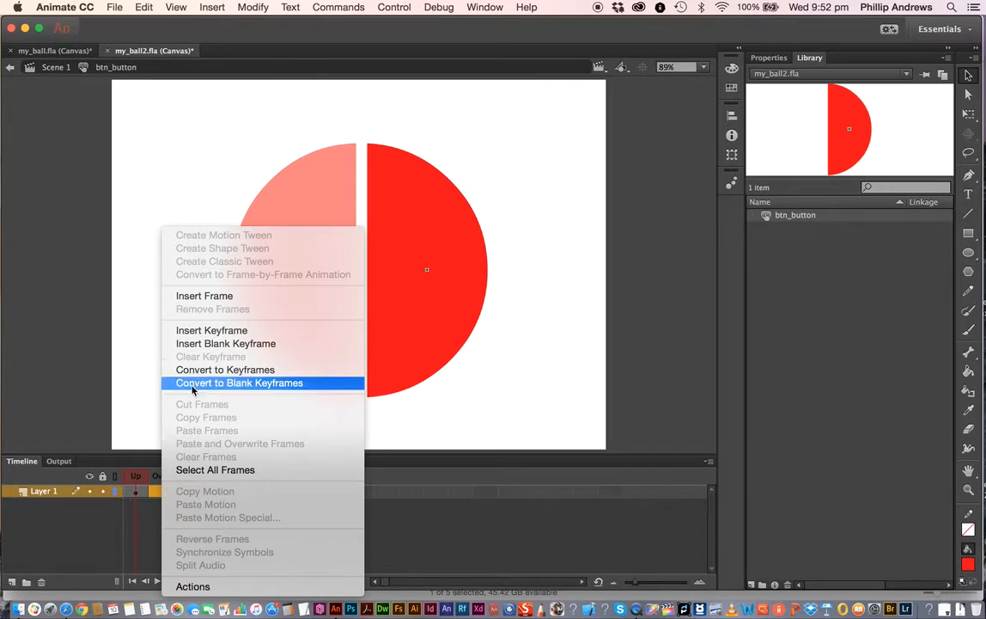
left_click(215, 333)
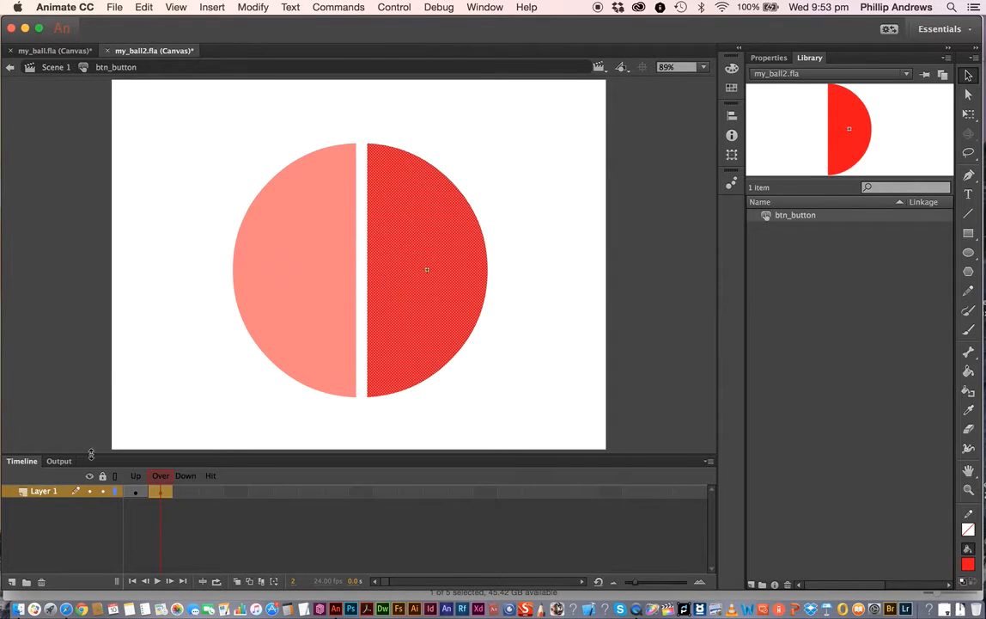
- Rename the button's layer to base btn
left_click(136, 492)
left_click(160, 493)
double_click(50, 490)
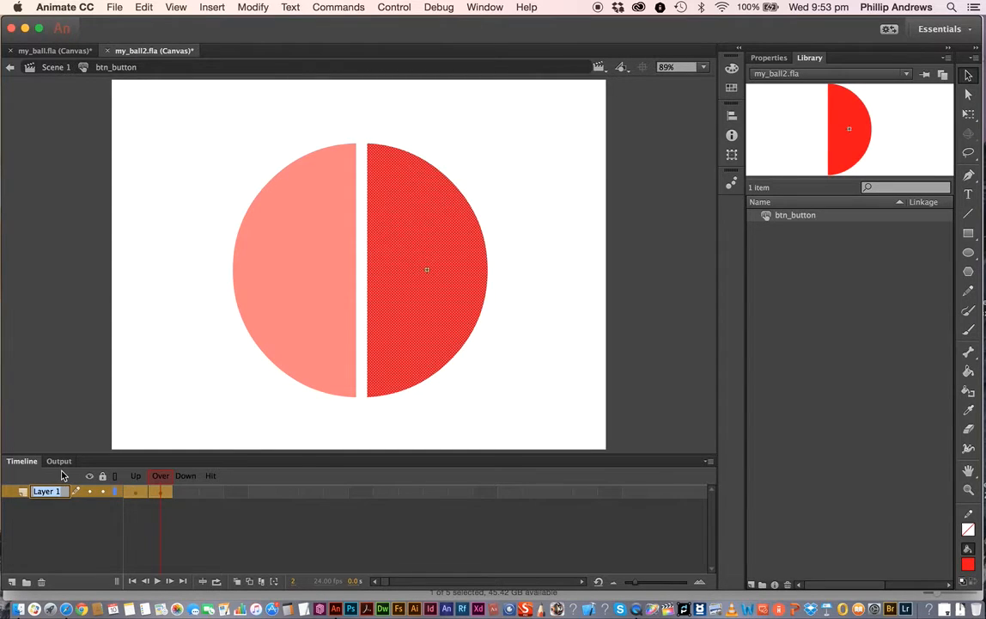
type("base btn")
key("Return")
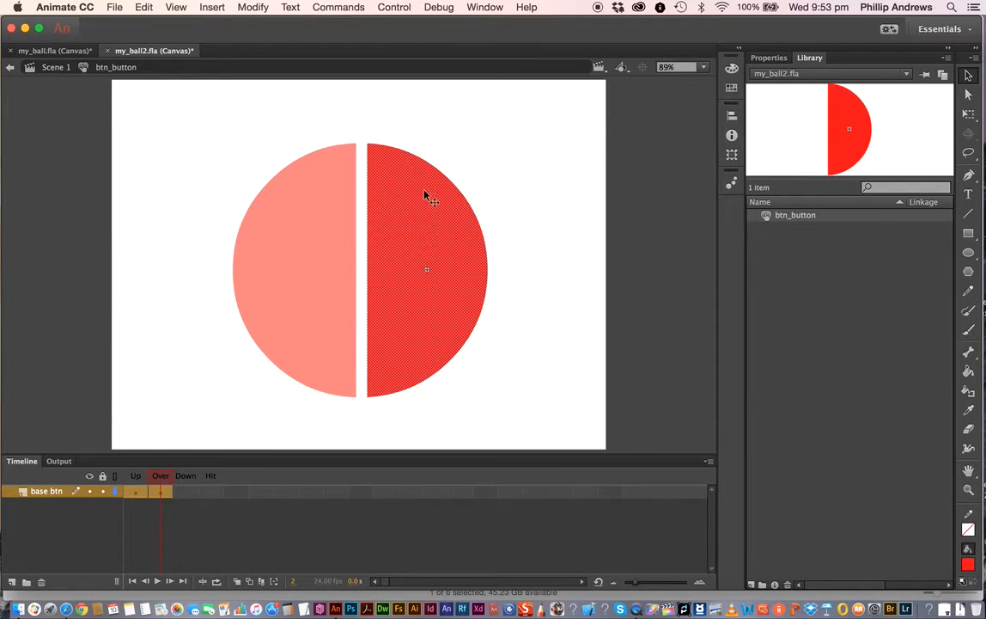
- Convert the half-circle in the Over frame into a Movie Clip symbol named mc_animate
right_click(430, 234)
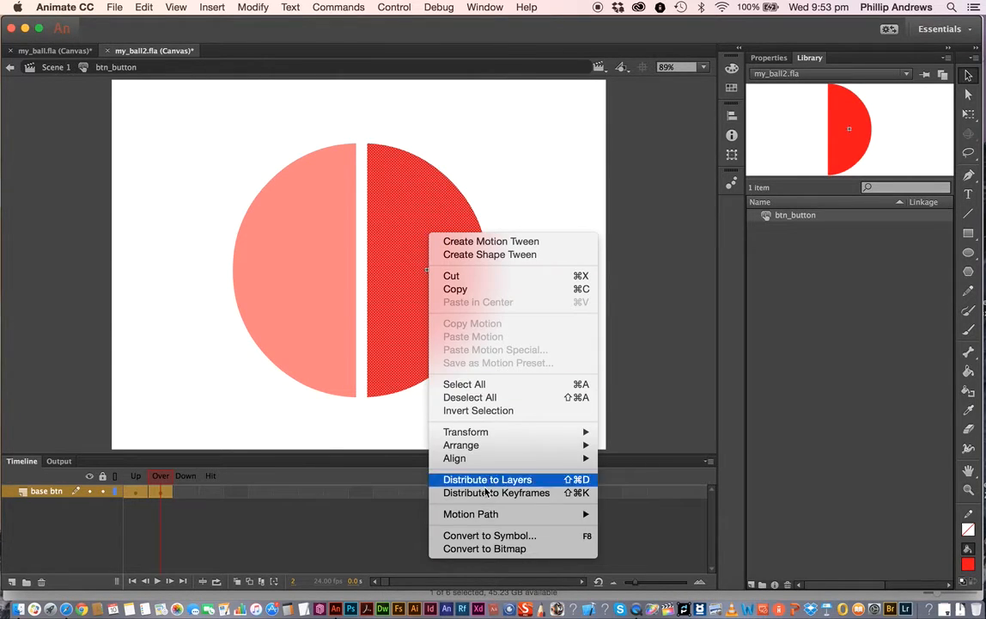
left_click(487, 536)
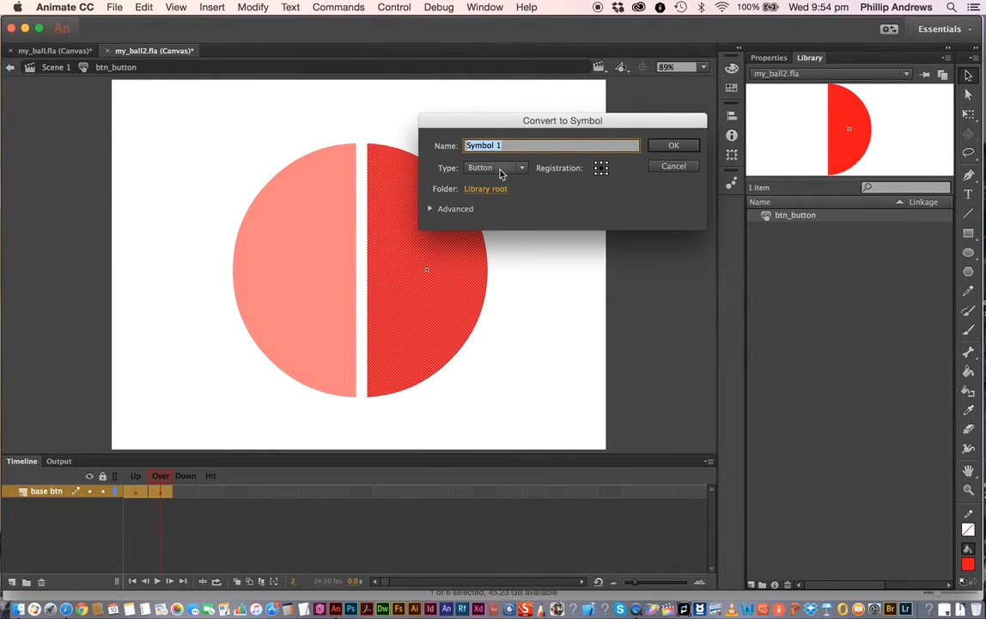
left_click(522, 169)
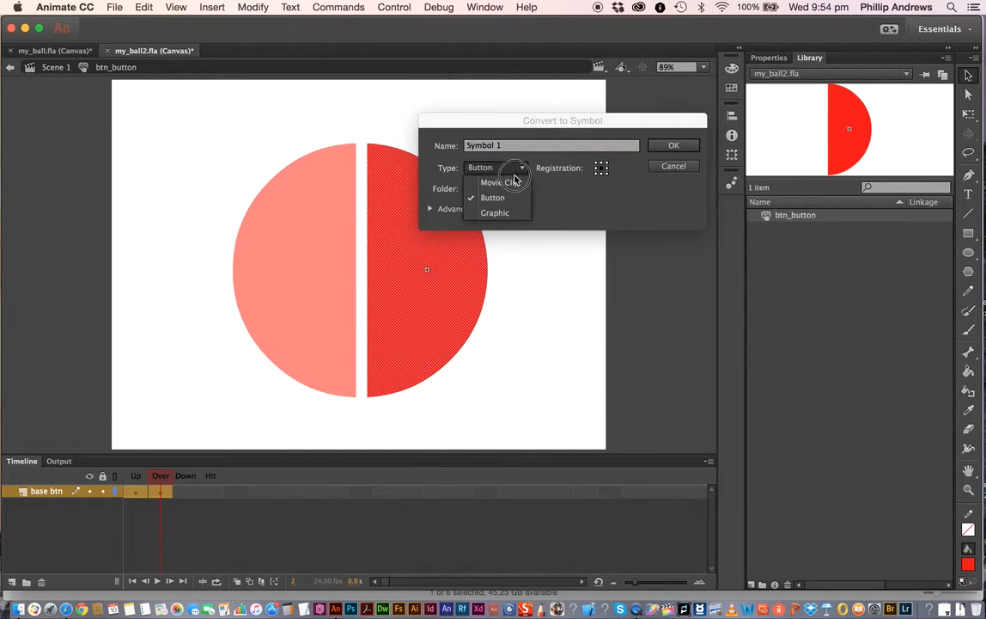
left_click(500, 184)
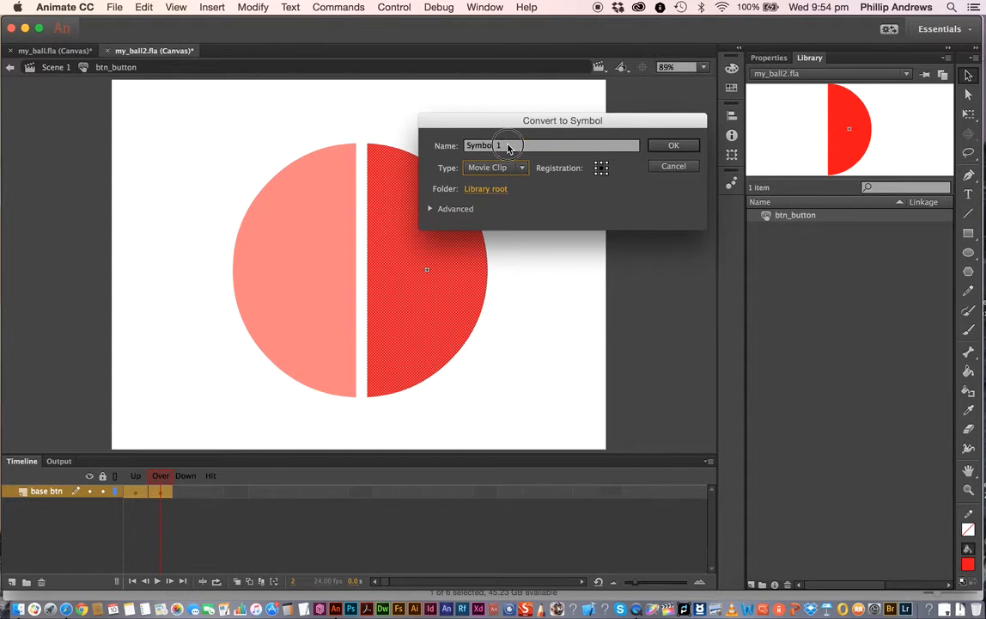
left_click_drag(506, 147, 442, 144)
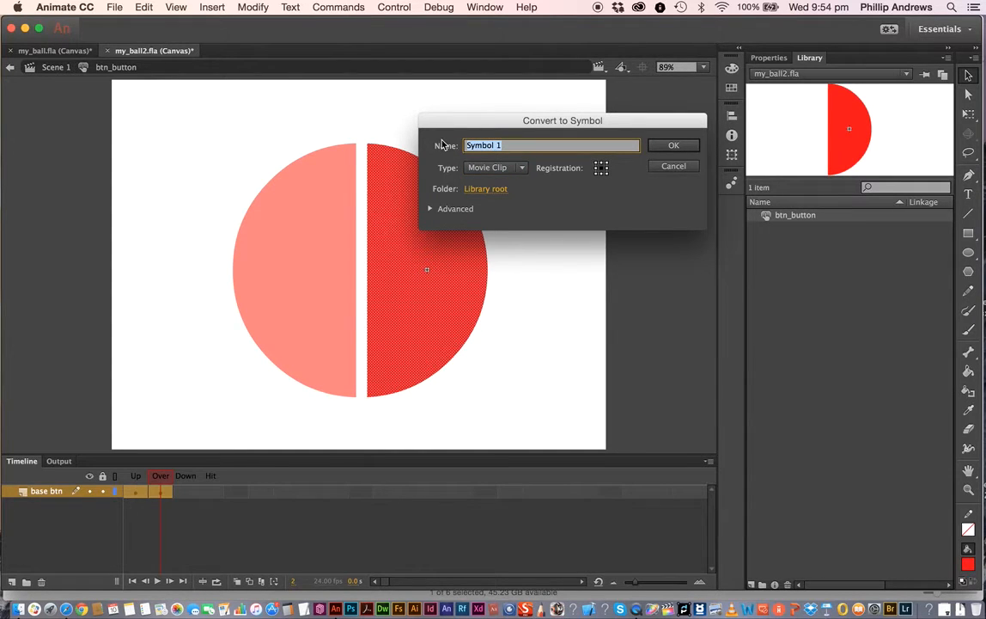
type("mc_animate")
left_click(675, 147)
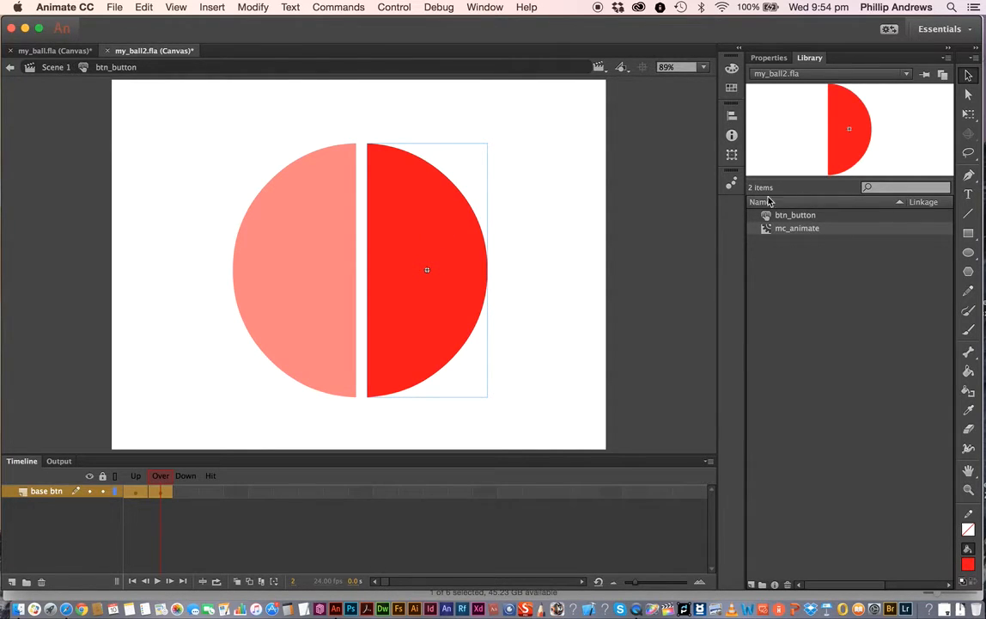
- Open mc_animate for editing and rename its layer to base art
double_click(428, 248)
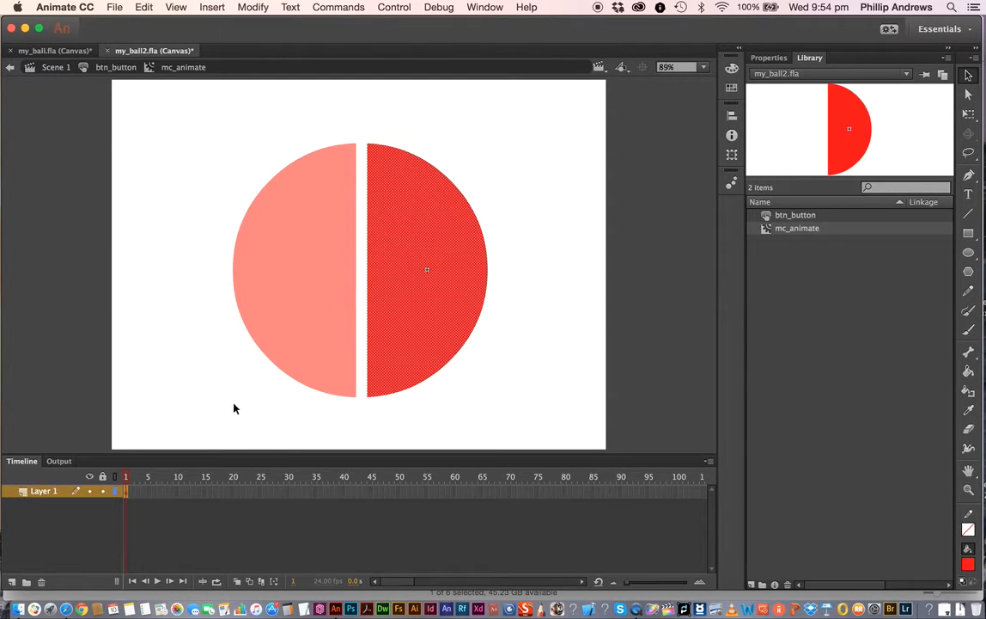
double_click(47, 494)
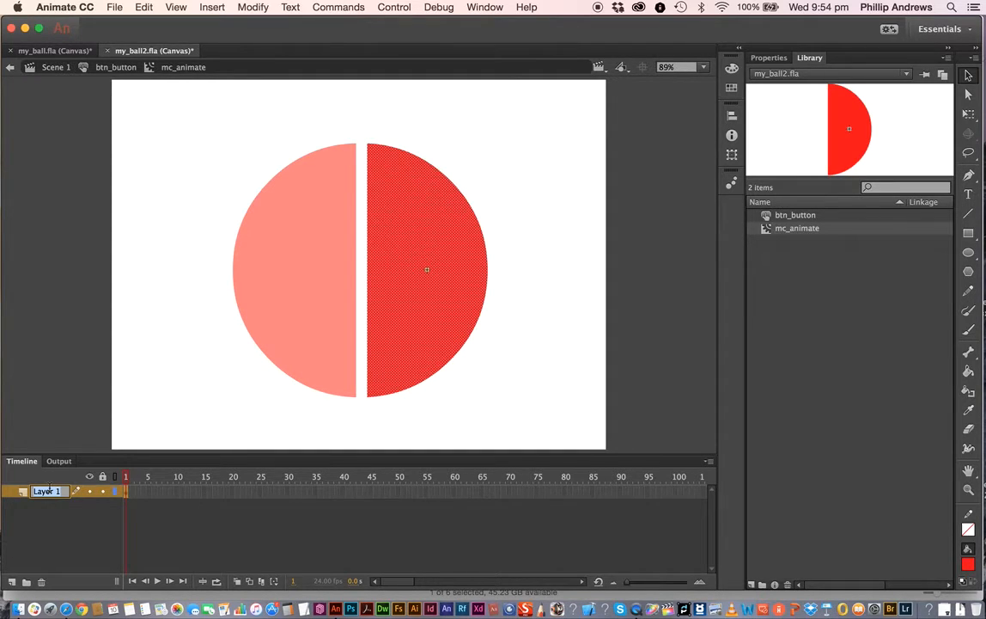
type("base art")
key("Return")
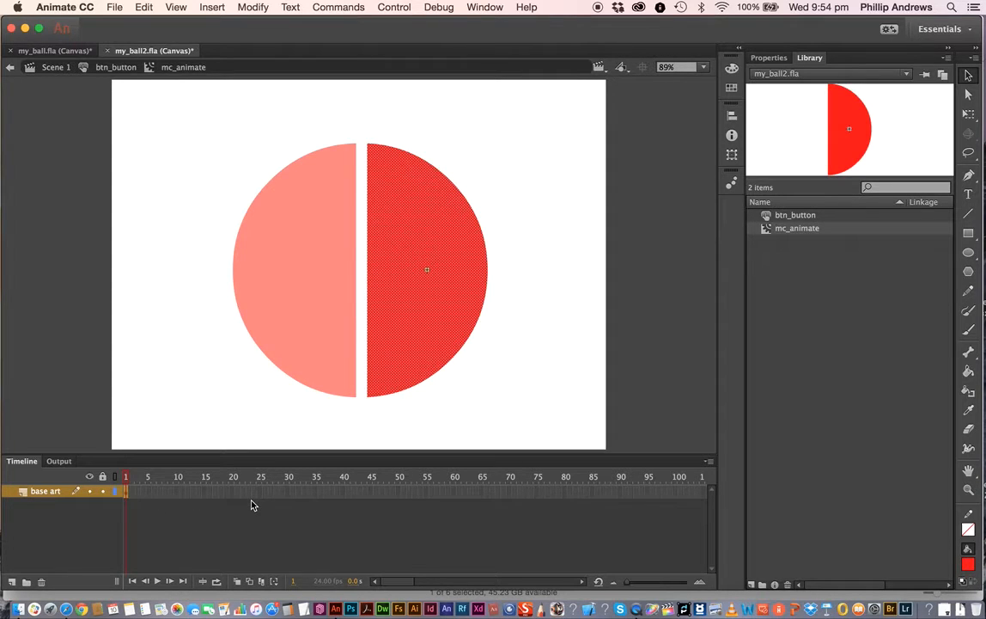
- Extend the base art layer to frame 40 by inserting a frame
left_click(344, 491)
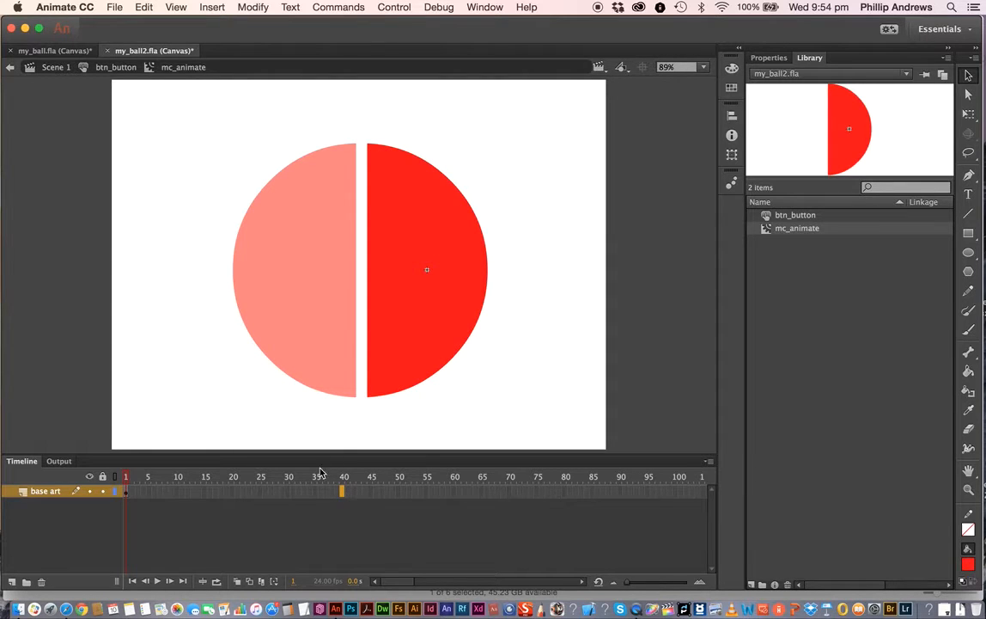
right_click(343, 490)
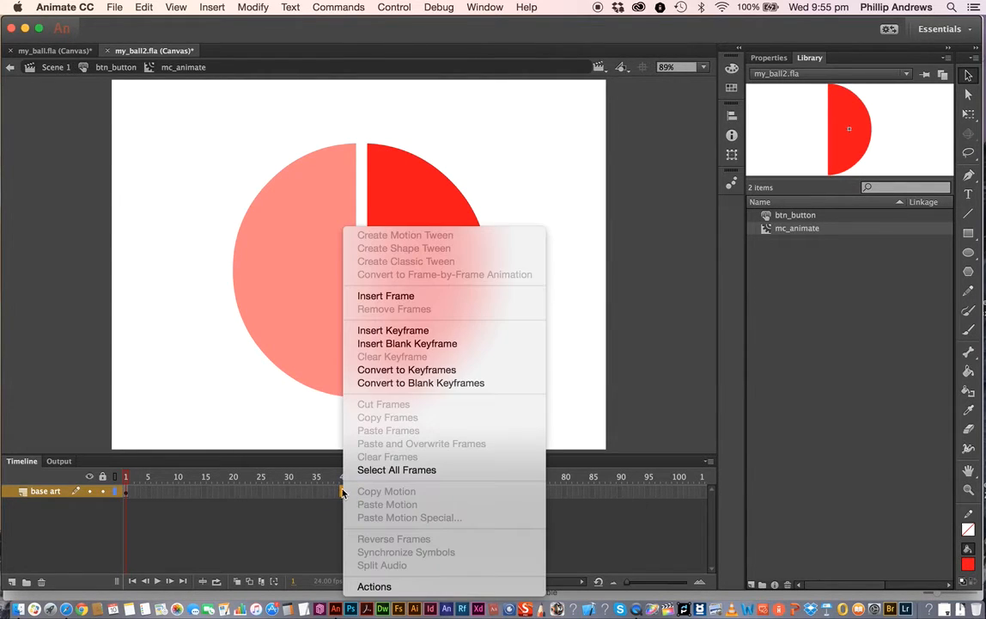
left_click(394, 297)
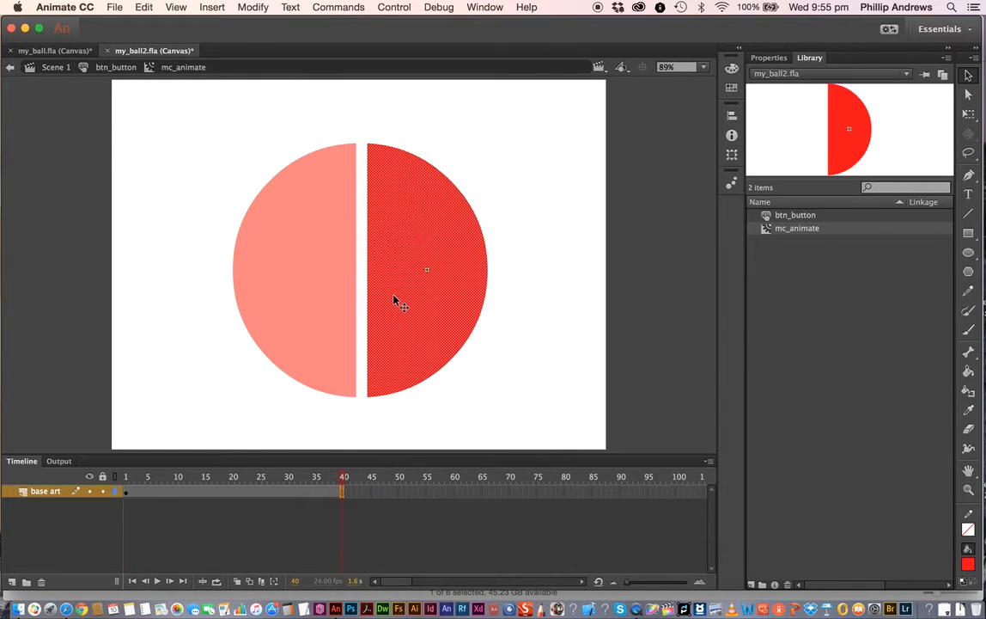
- Add a new layer above base art and name it ball
left_click(12, 582)
double_click(47, 491)
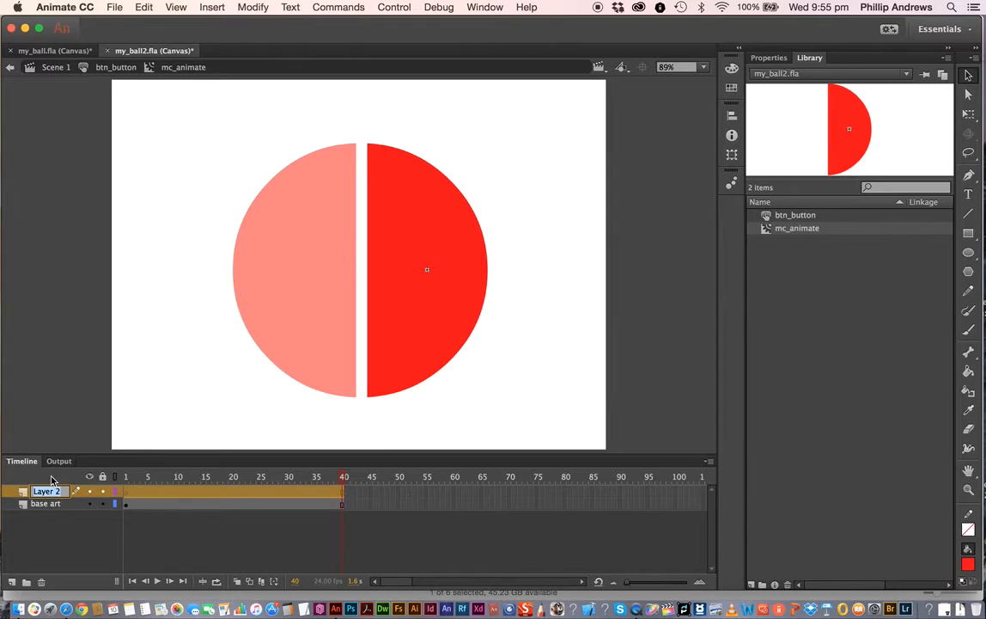
type("ball")
key("Return")
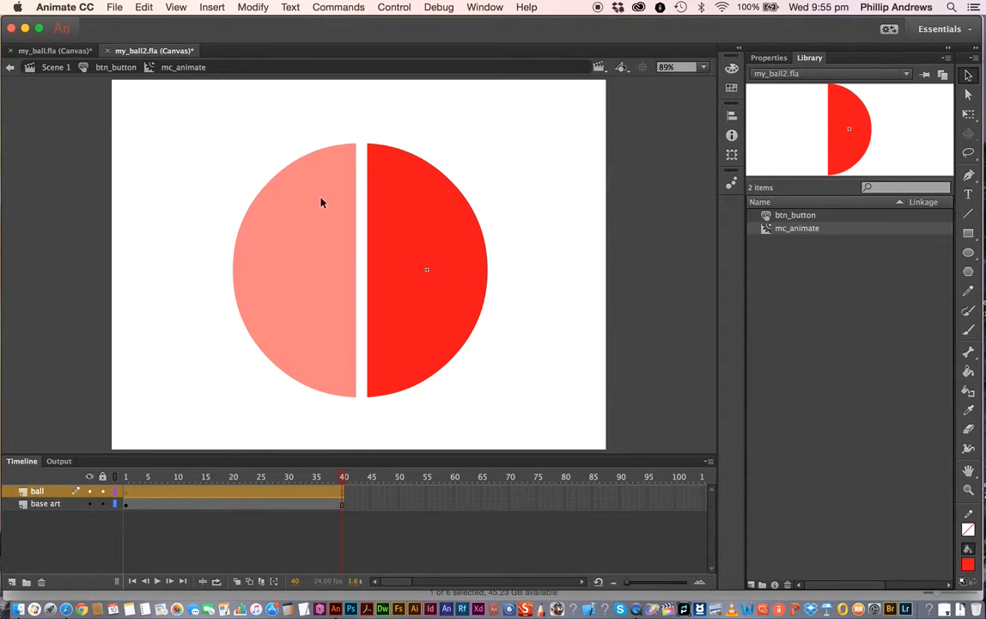
- Import Chrome_ball.png from the Btn_animate folder into the library
left_click(126, 476)
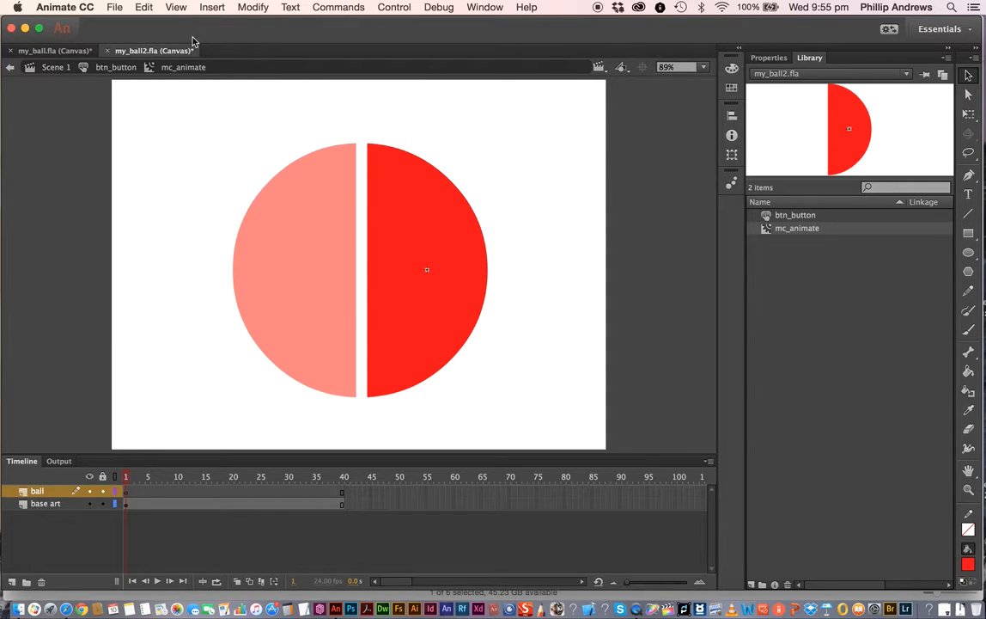
left_click(114, 8)
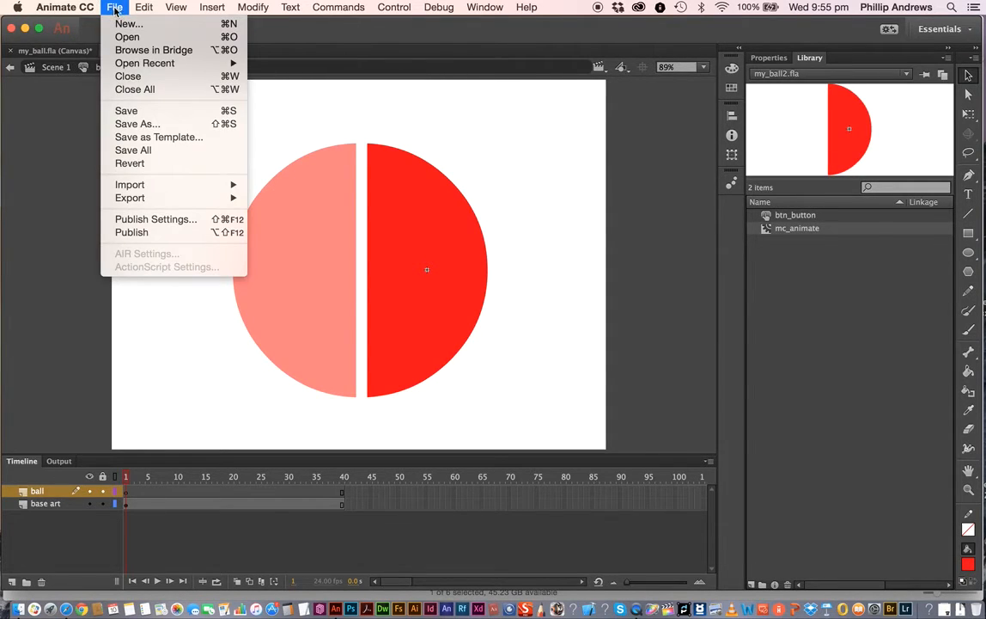
mouse_move(210, 8)
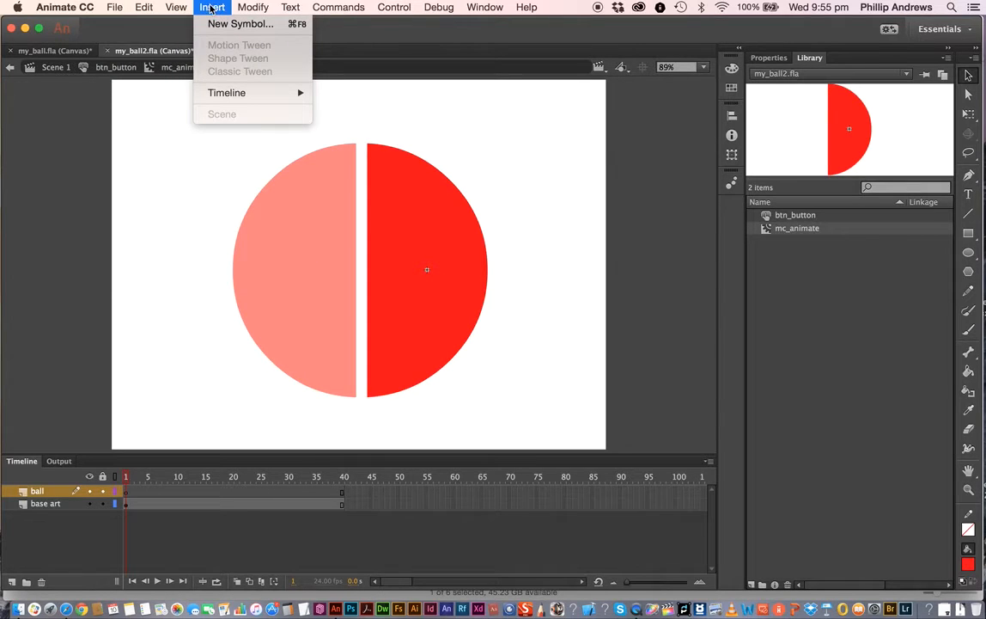
mouse_move(109, 11)
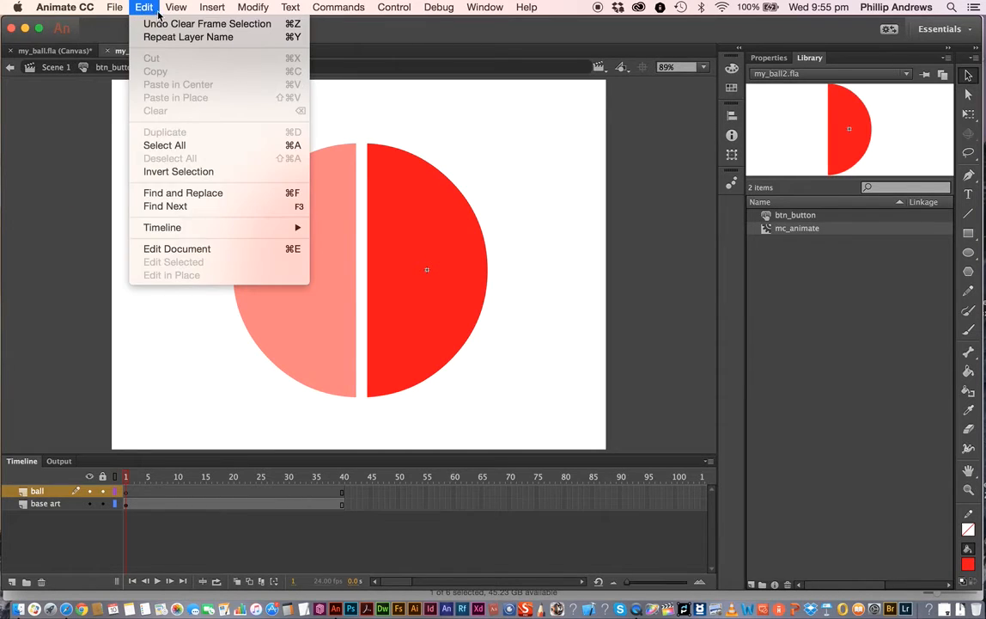
mouse_move(172, 12)
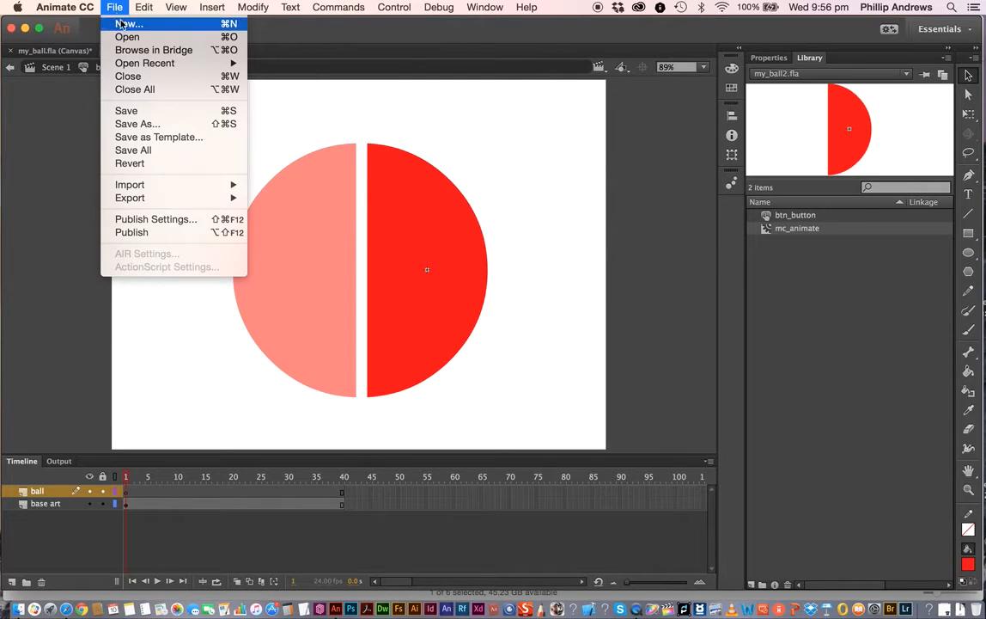
mouse_move(134, 64)
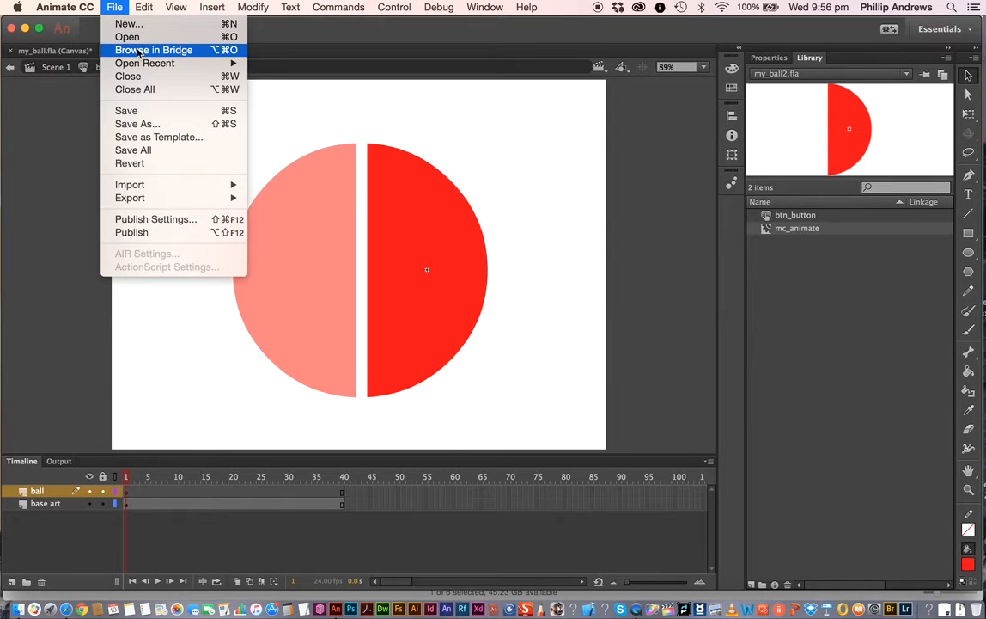
mouse_move(137, 188)
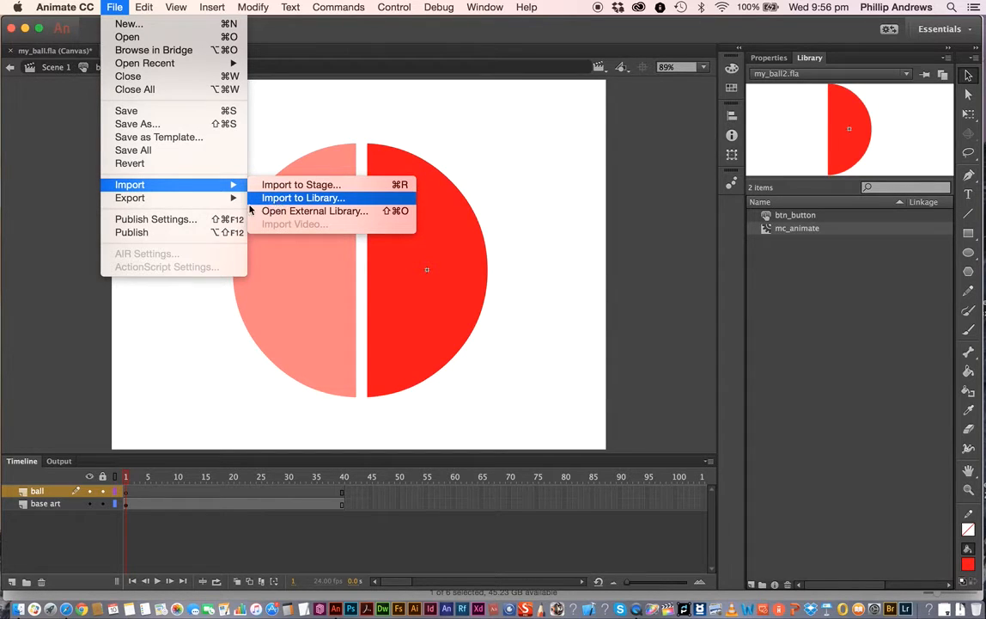
left_click(285, 200)
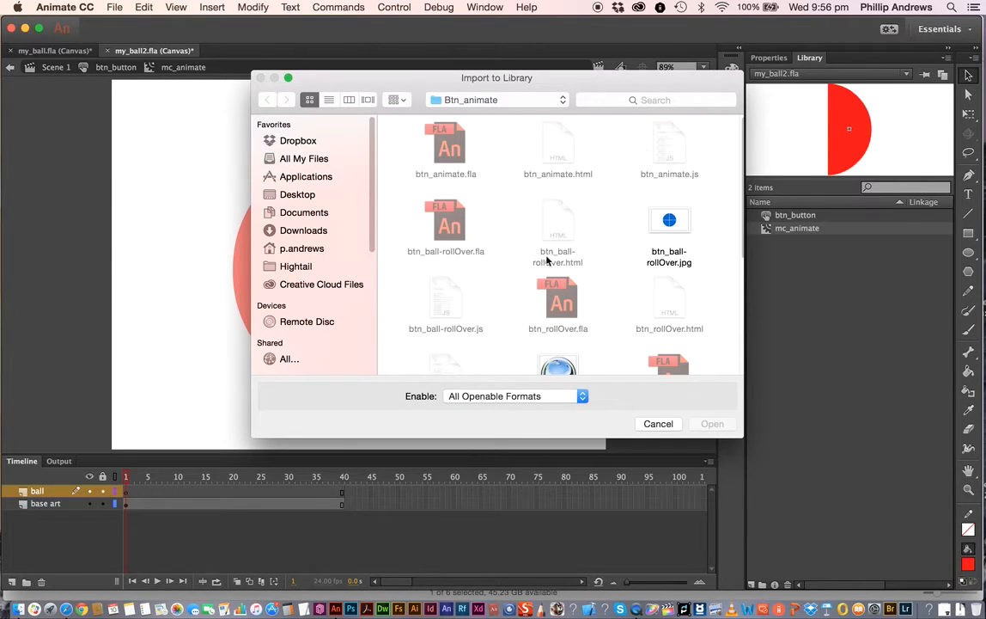
left_click_drag(744, 433, 762, 460)
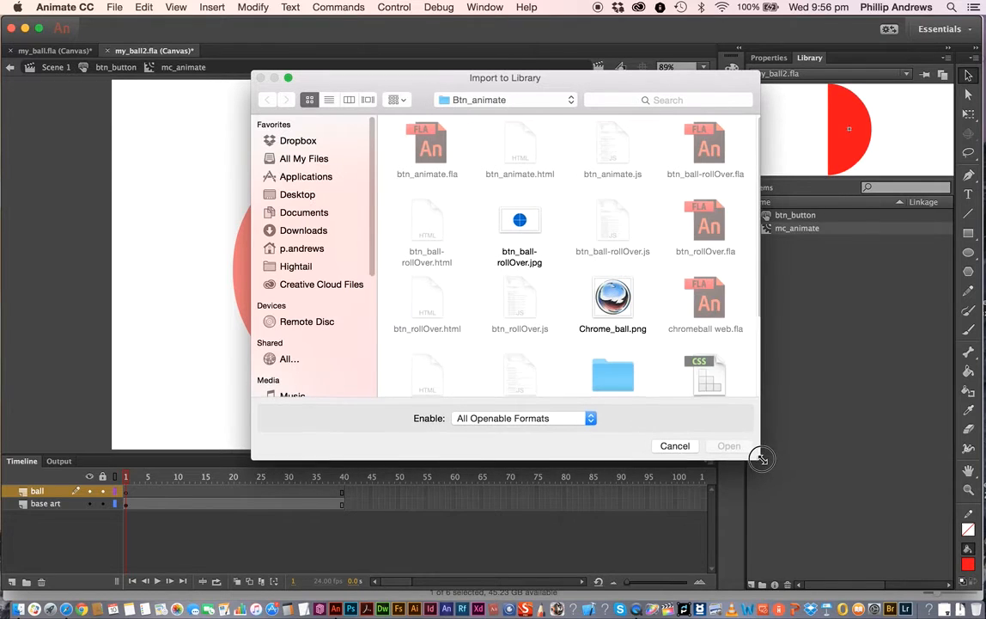
left_click(617, 299)
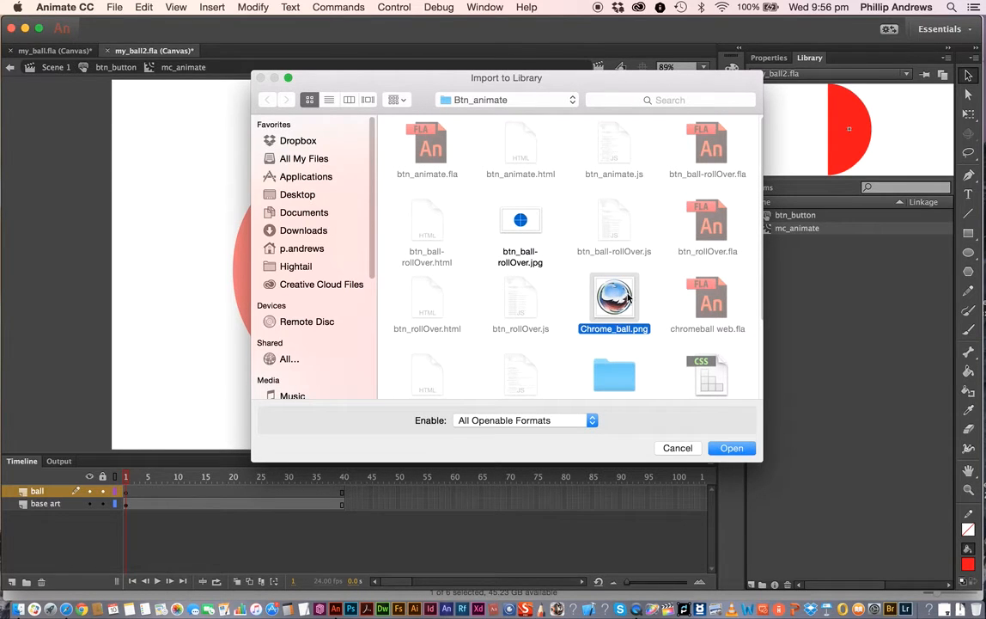
left_click(733, 450)
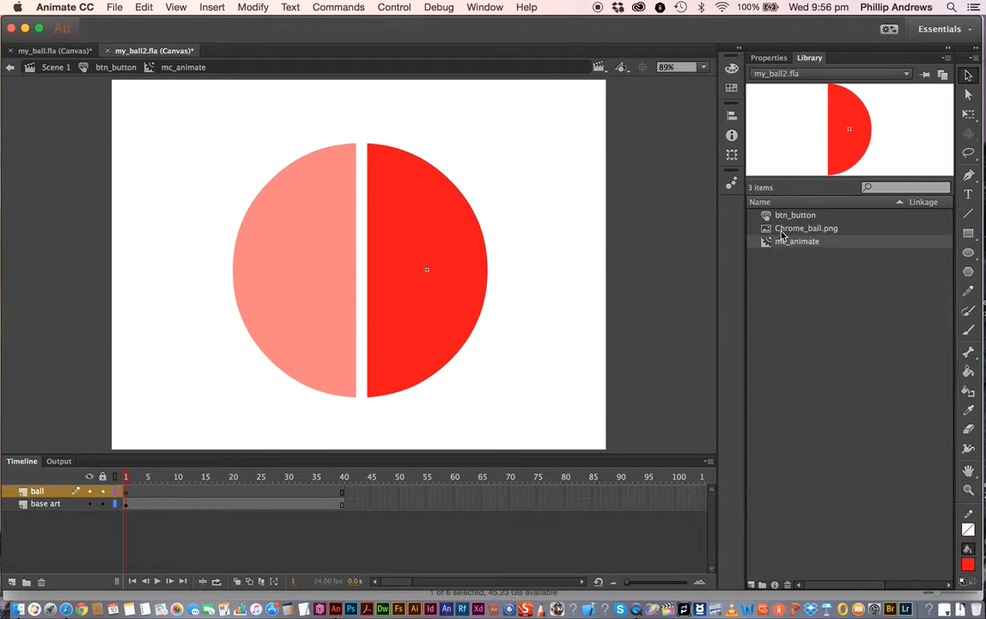
- Preview the imported Chrome_ball.png image in the library and check its context options
left_click(785, 230)
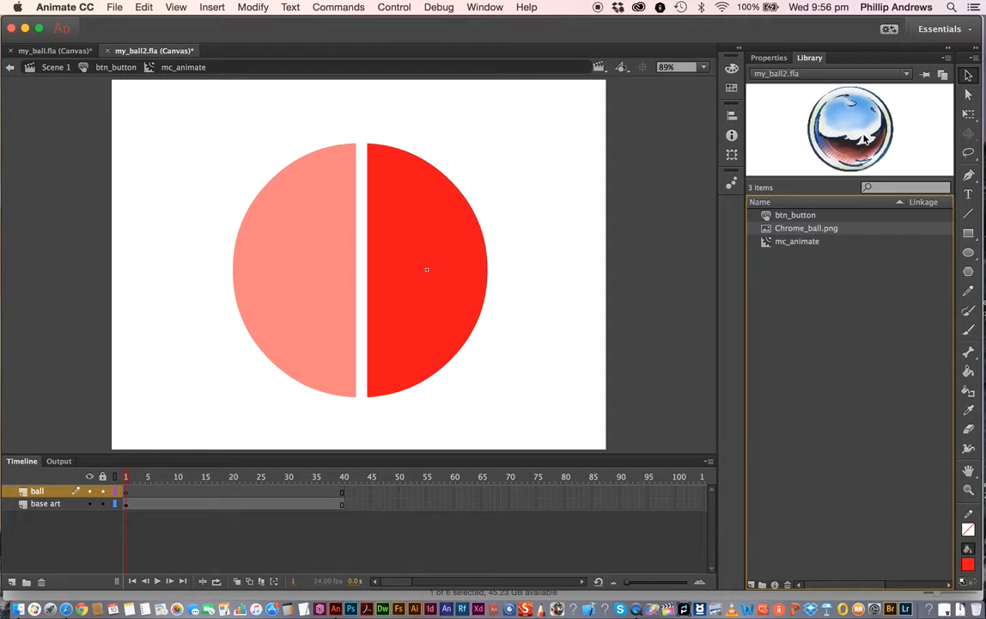
right_click(782, 232)
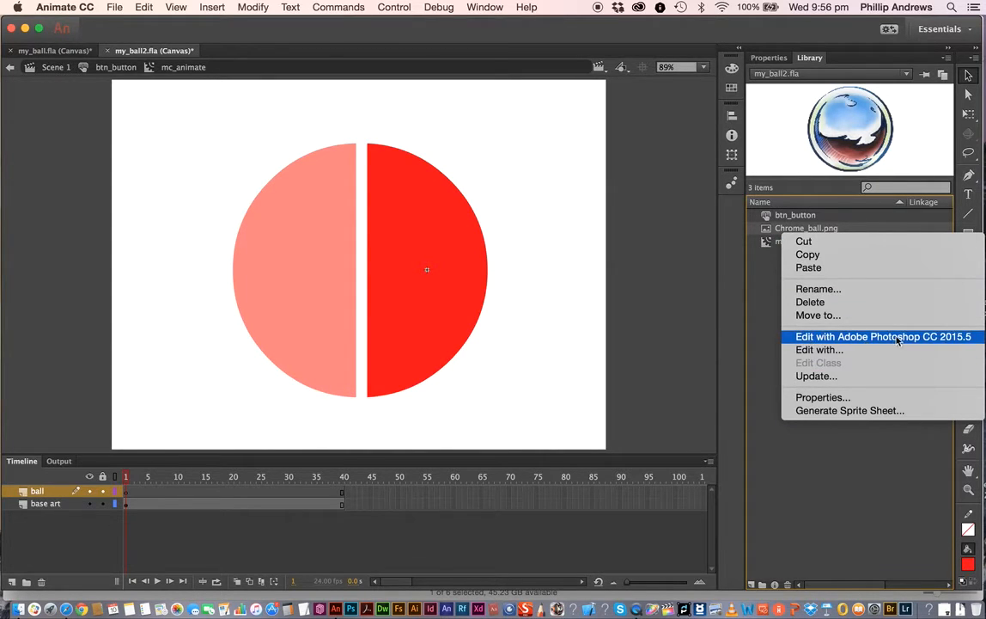
left_click(753, 311)
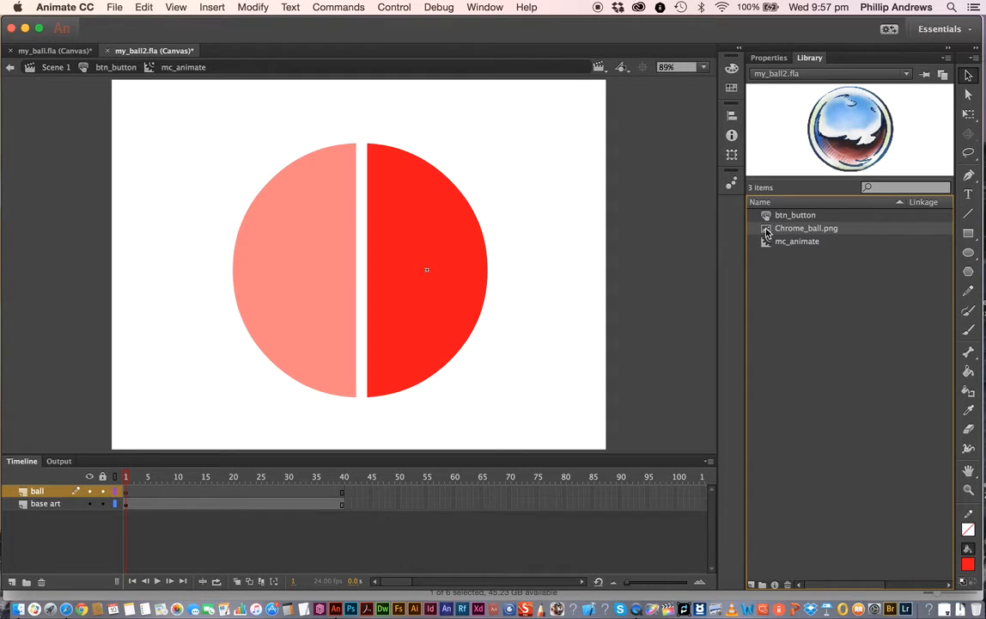
- Place the Chrome_ball.png image from the library onto the stage over the red half circle
left_click_drag(767, 232, 458, 209)
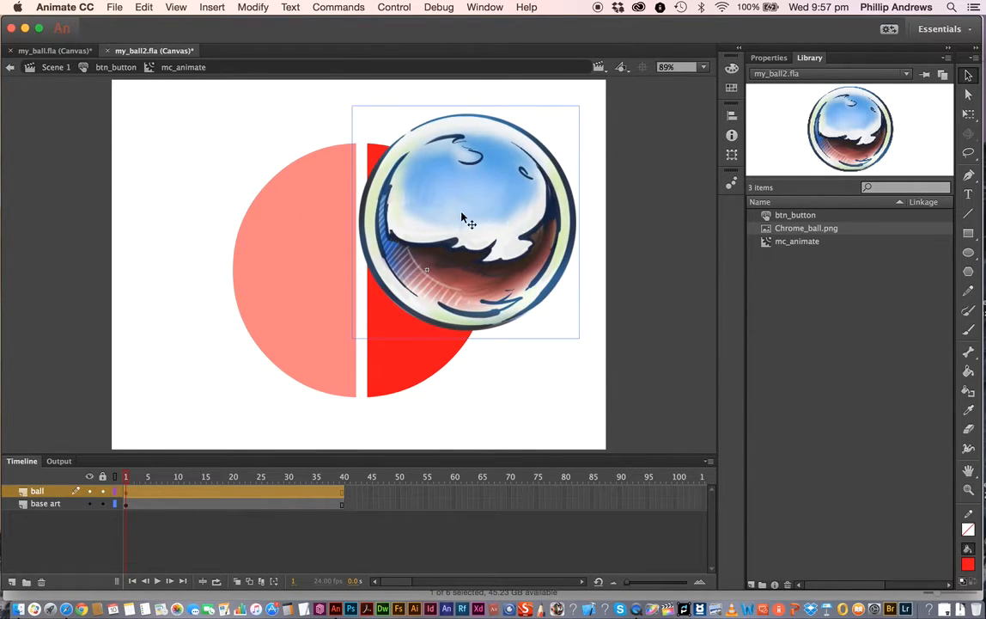
left_click_drag(466, 220, 476, 207)
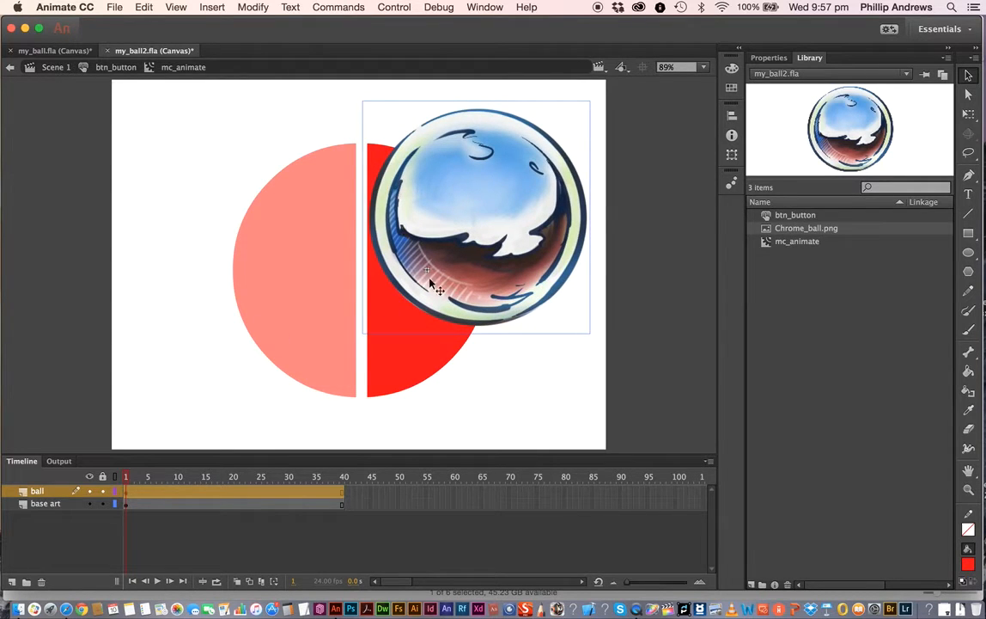
- Convert the ball image to a Graphic symbol named gr_ball
right_click(484, 229)
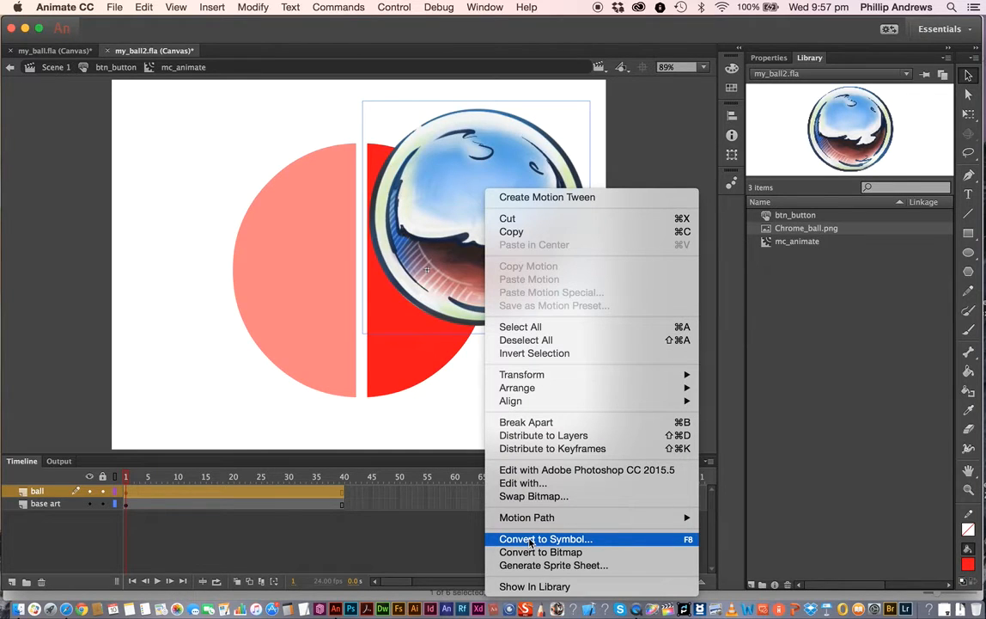
left_click(534, 540)
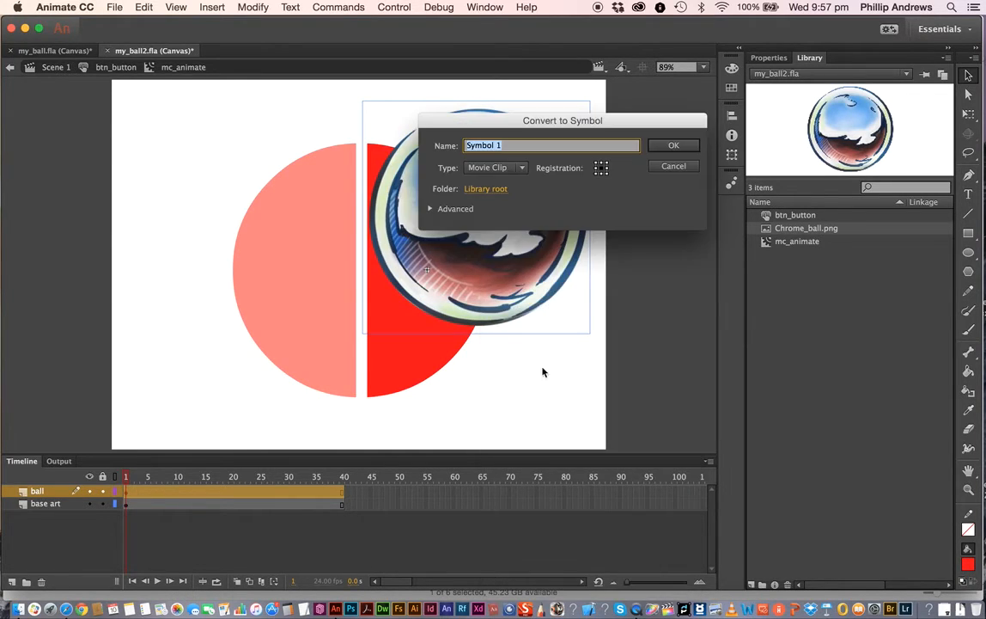
left_click(523, 169)
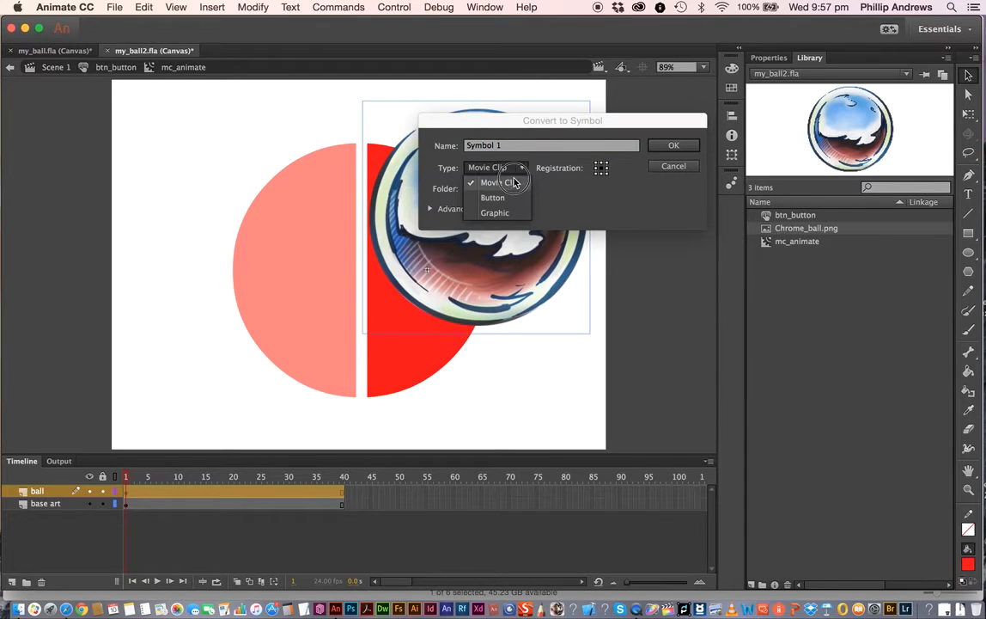
left_click(499, 213)
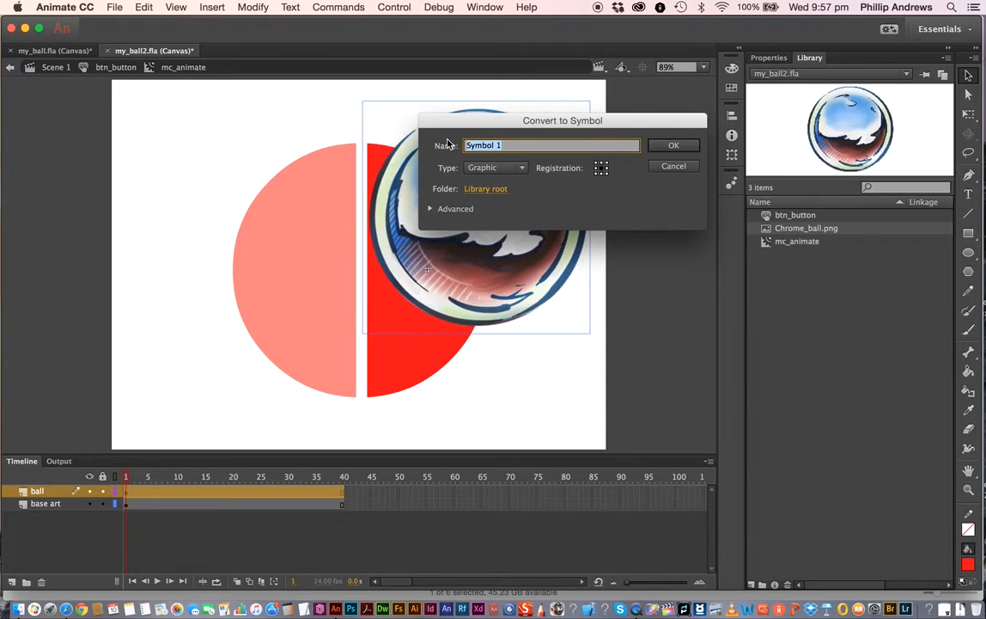
type("gr_ball")
left_click(682, 148)
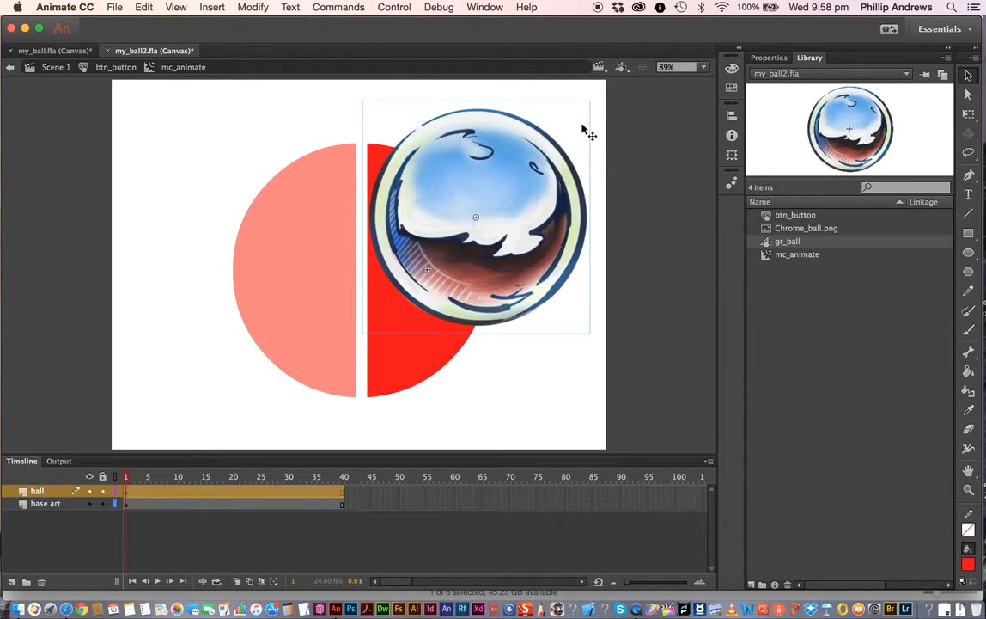
- Scale the ball down with the Free Transform tool and position it at the top of the red half
left_click(970, 115)
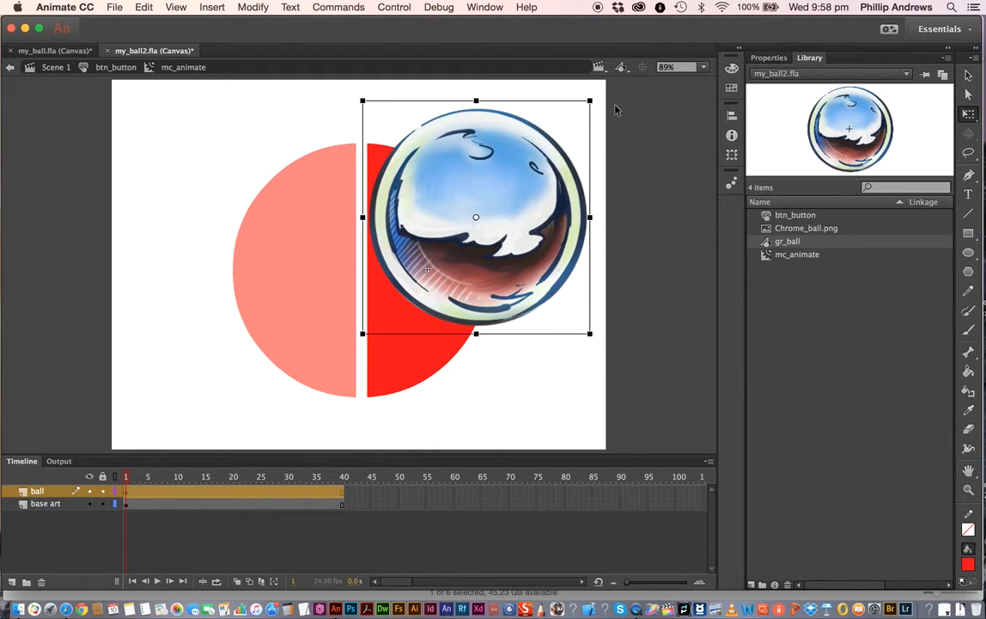
left_click_drag(589, 102, 533, 159)
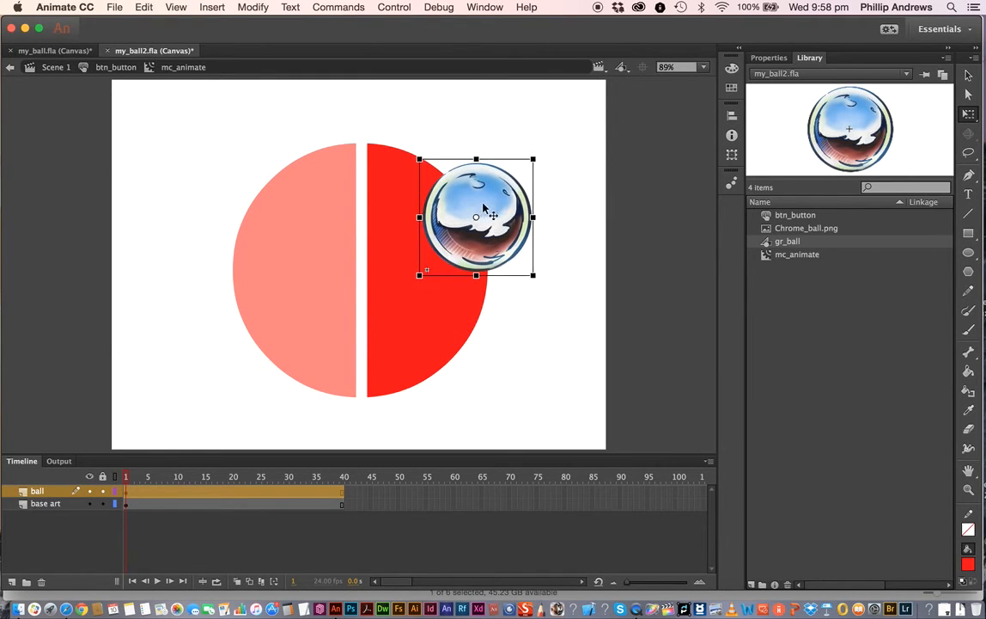
left_click_drag(486, 209, 430, 192)
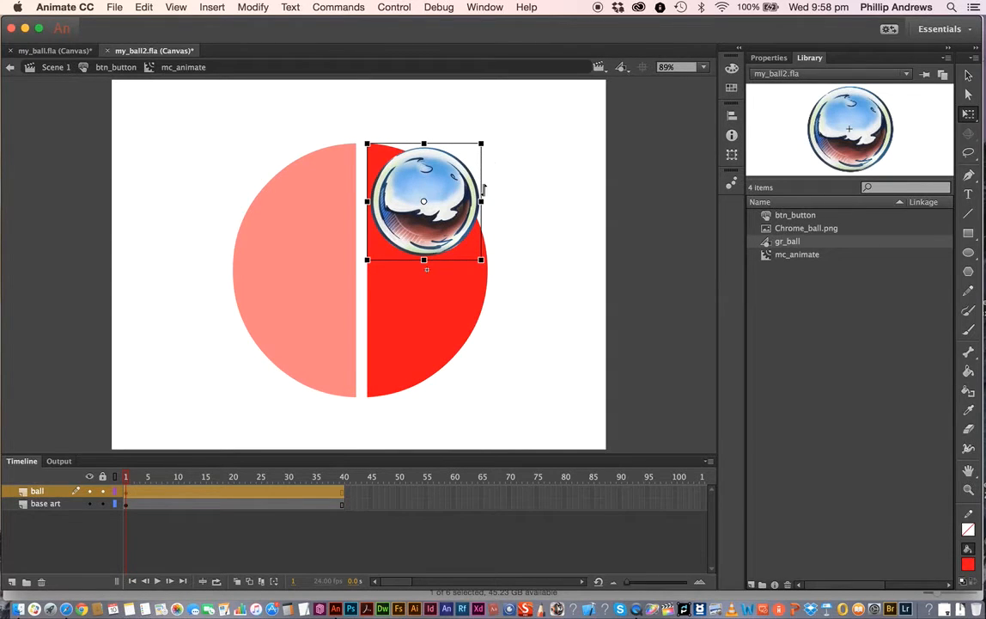
mouse_move(481, 144)
left_mouse_down()
mouse_move(496, 141)
mouse_move(486, 145)
left_mouse_up()
left_click_drag(431, 176, 434, 176)
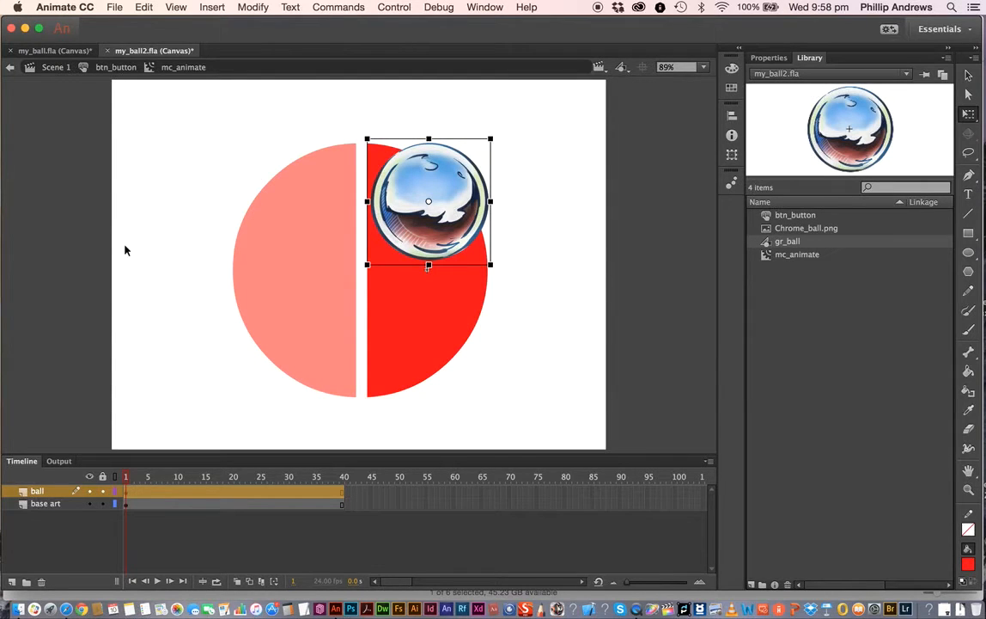
left_click(969, 77)
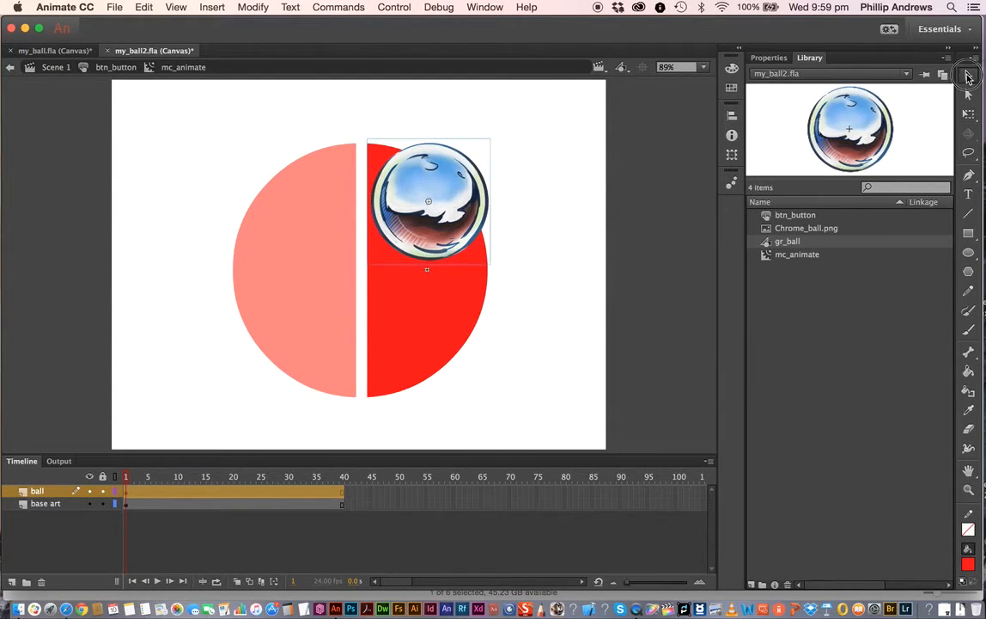
left_click(156, 233)
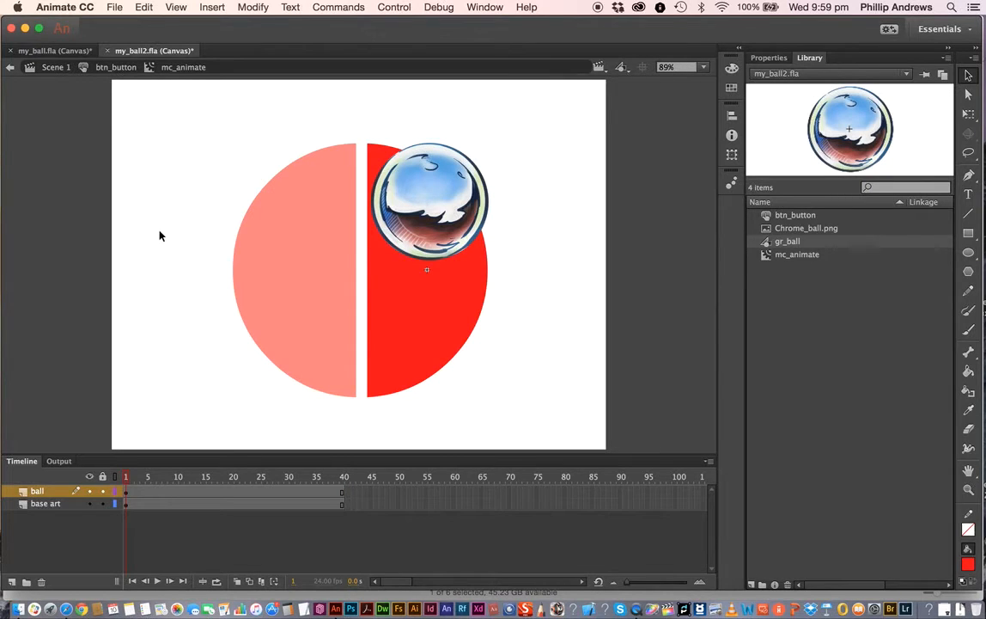
left_click(114, 7)
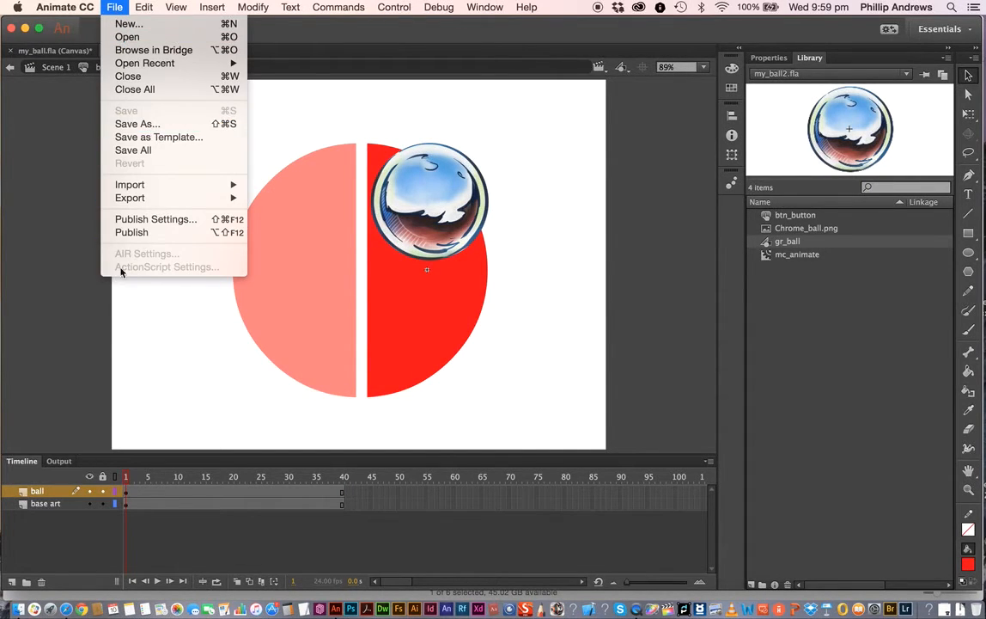
left_click(88, 281)
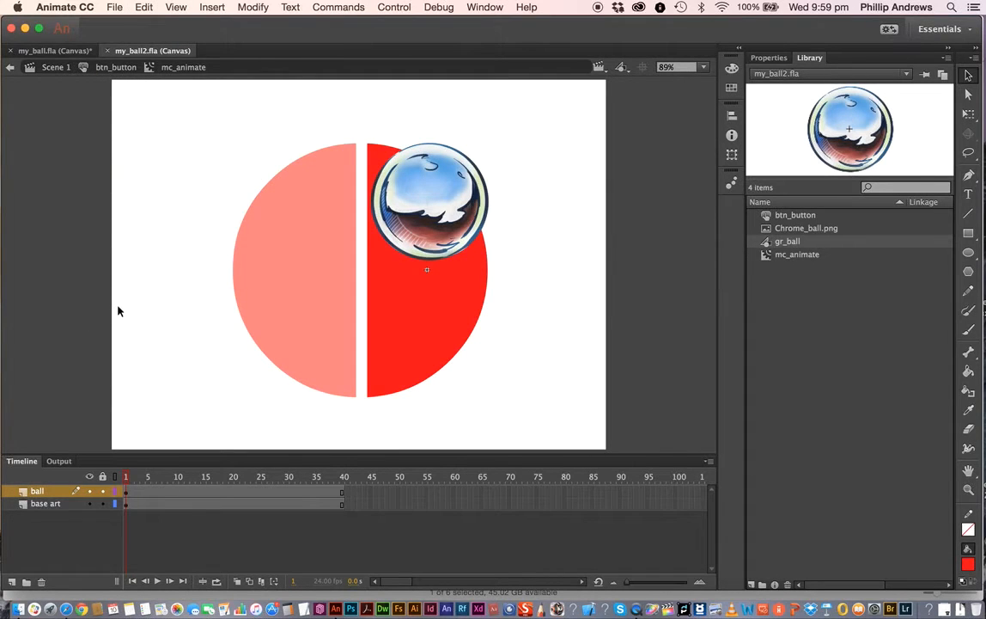
- Create a motion tween on the gr_ball instance
left_click(416, 200)
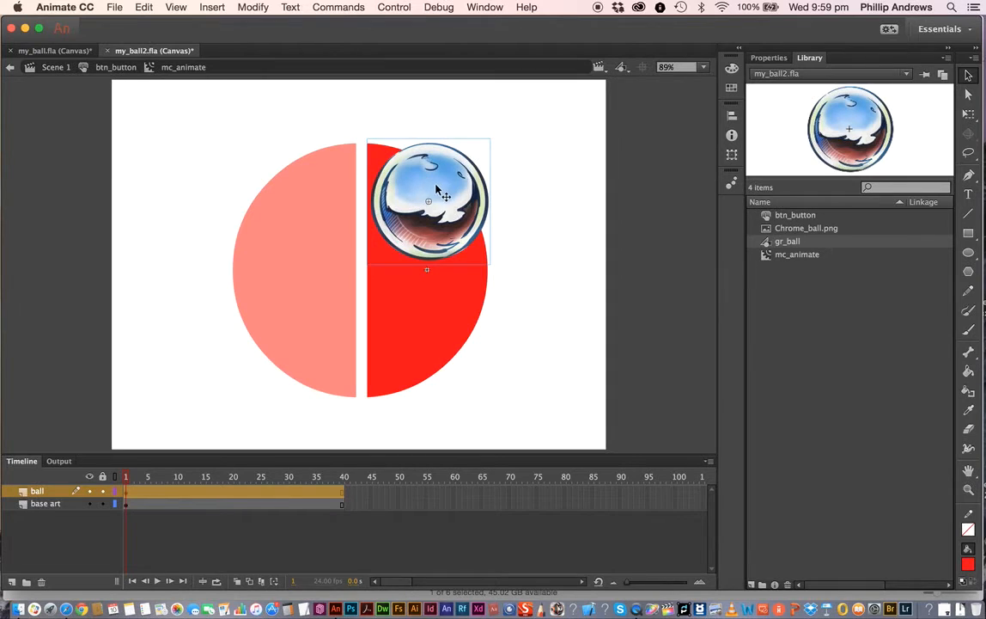
right_click(416, 201)
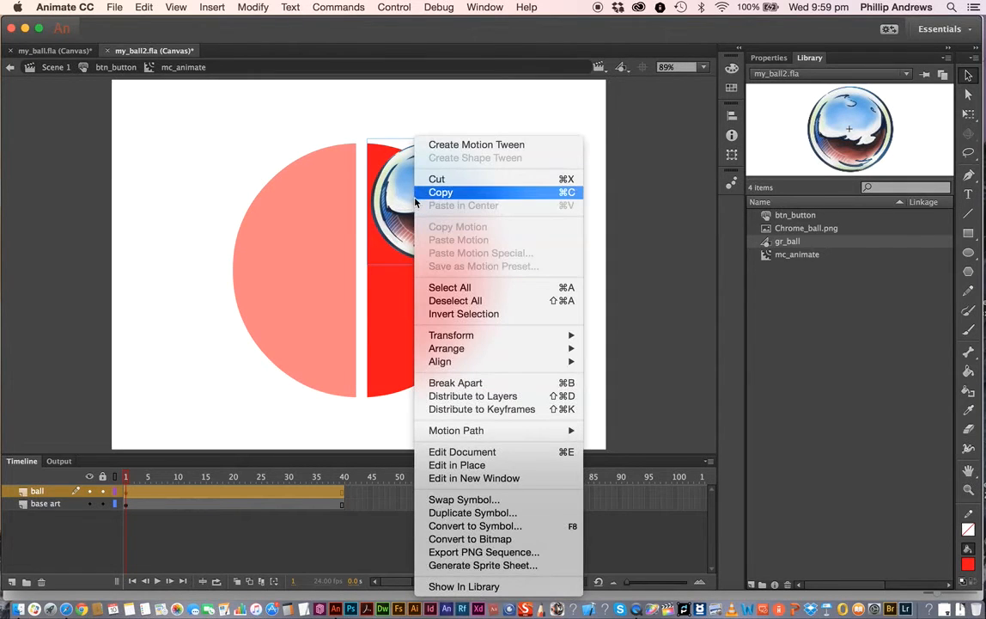
left_click(458, 151)
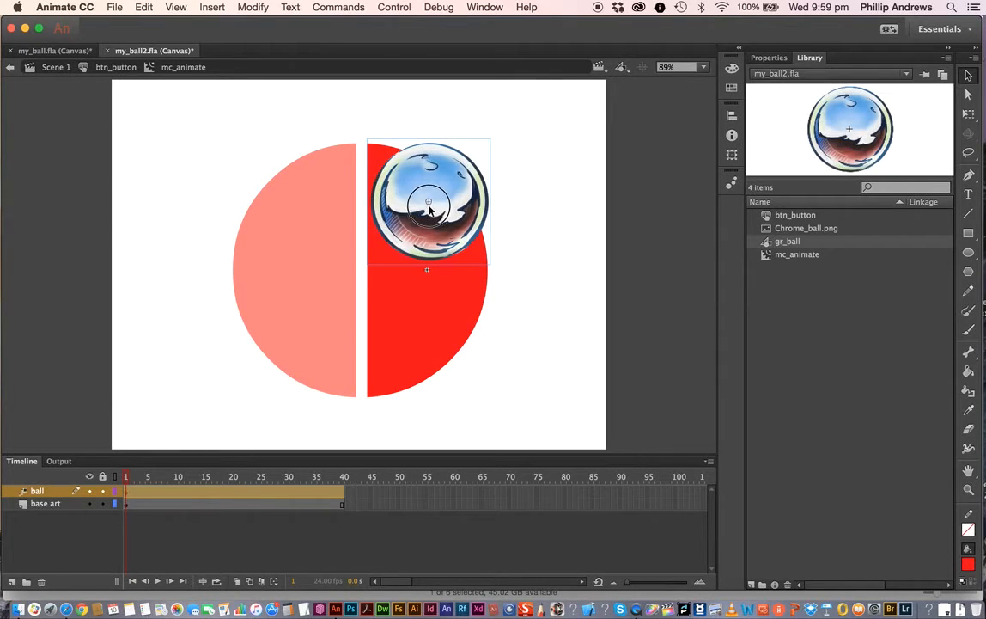
- Try moving the ball down along a curved motion path at frame 20, then undo the attempt
left_click_drag(430, 203, 428, 368)
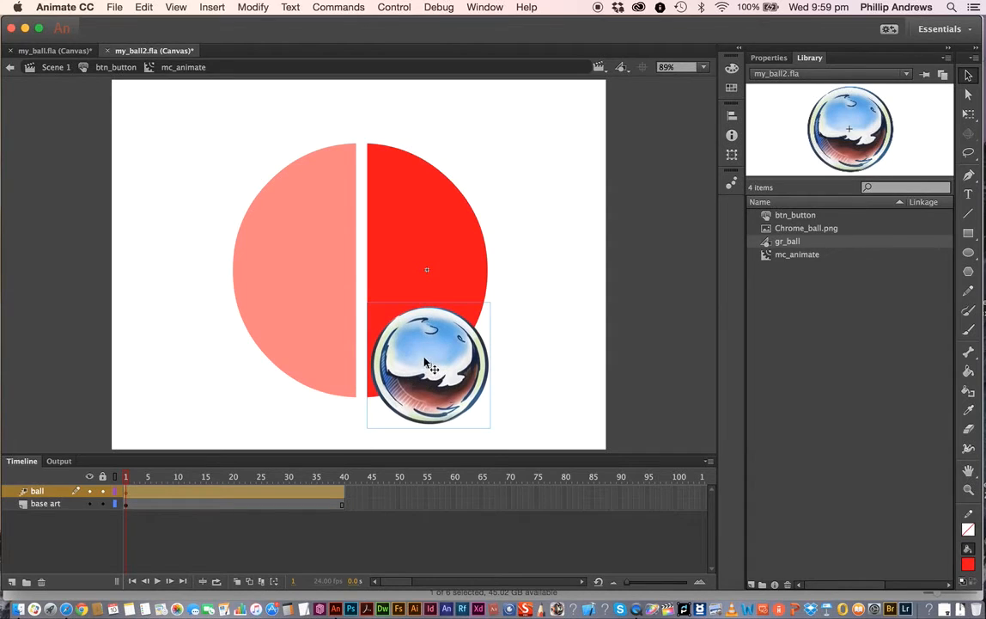
key("super+z")
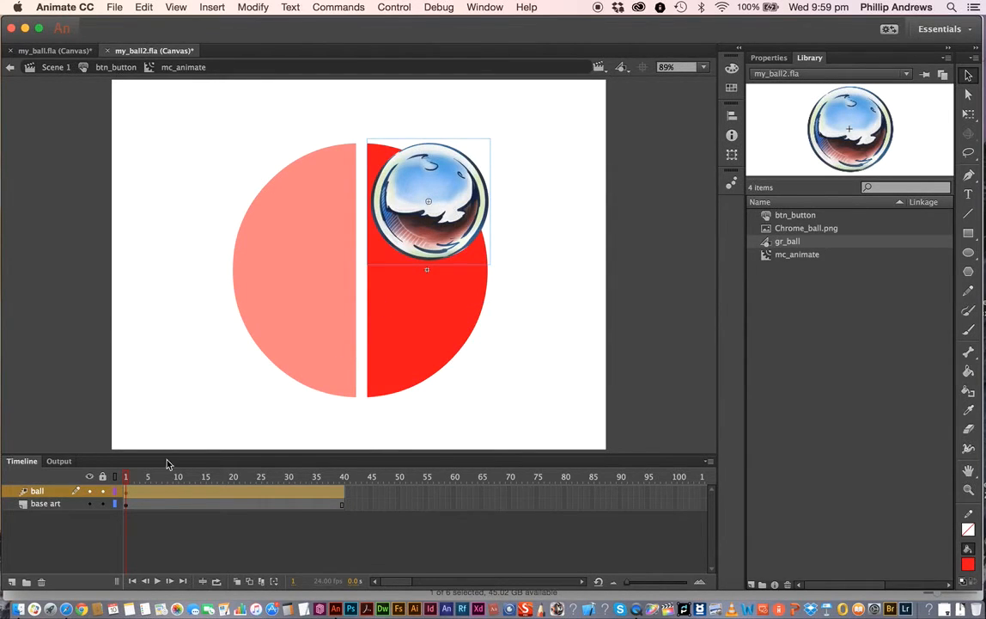
left_click_drag(126, 477, 233, 478)
left_click_drag(428, 221, 440, 337)
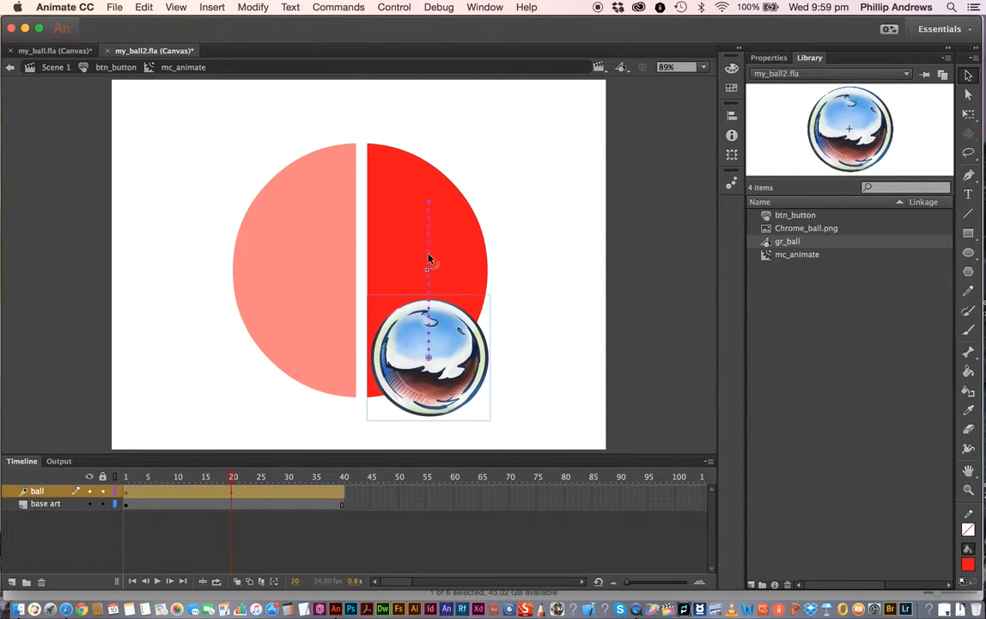
left_click_drag(431, 258, 462, 249)
left_click_drag(231, 484, 126, 486)
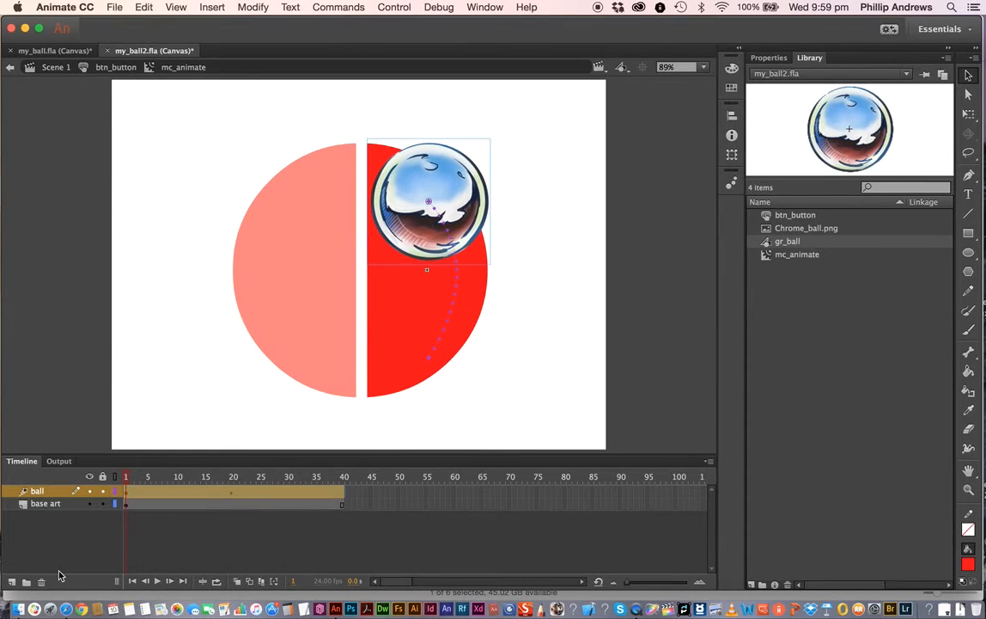
left_click(156, 581)
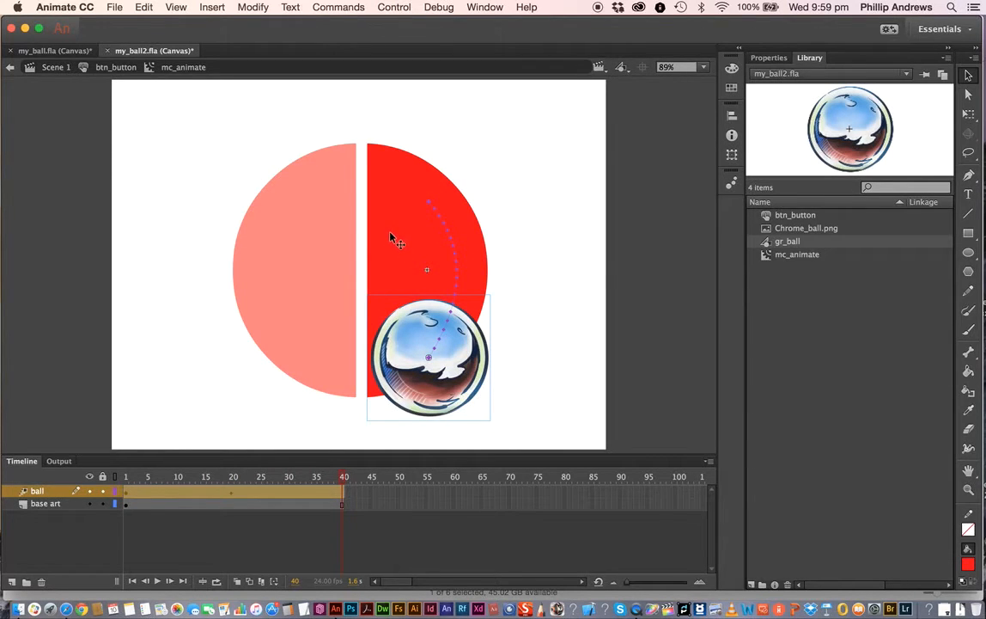
key("super+z")
key("super+z")
key("super+z")
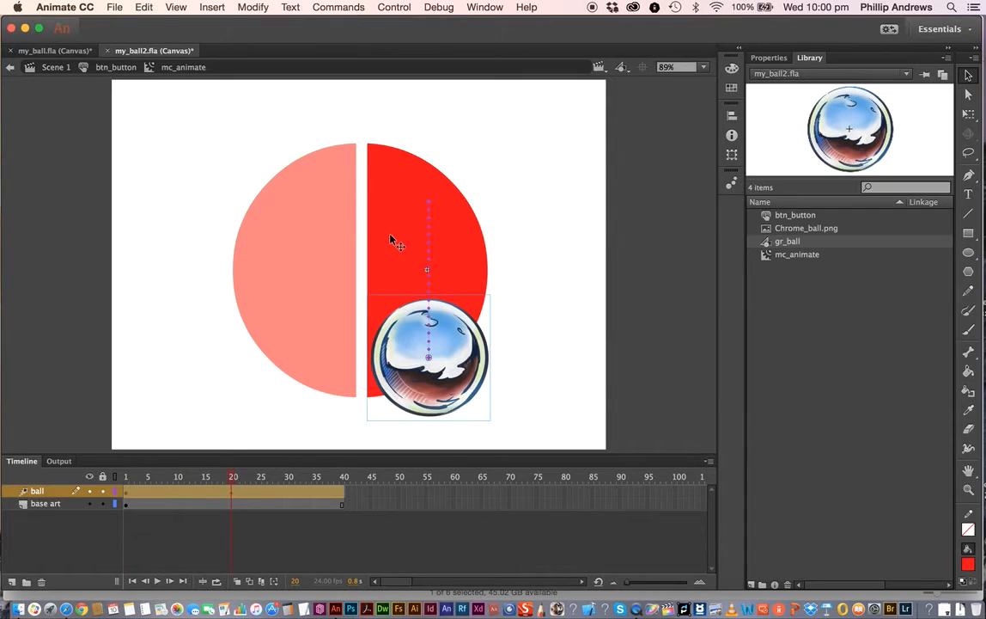
key("super+z")
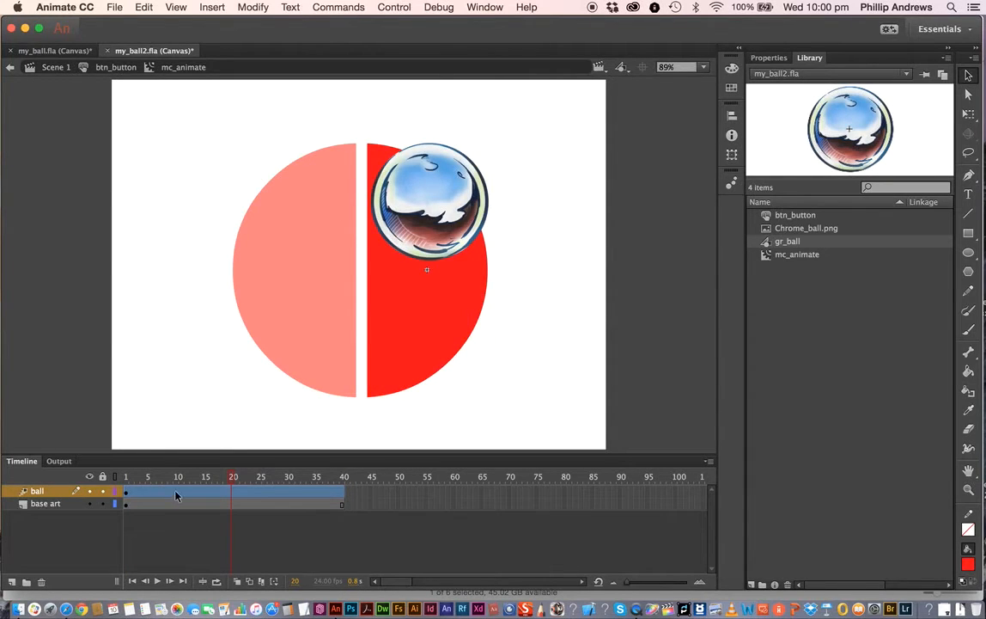
- Insert a Position keyframe at frame 40 of the ball layer's tween
left_click(343, 490)
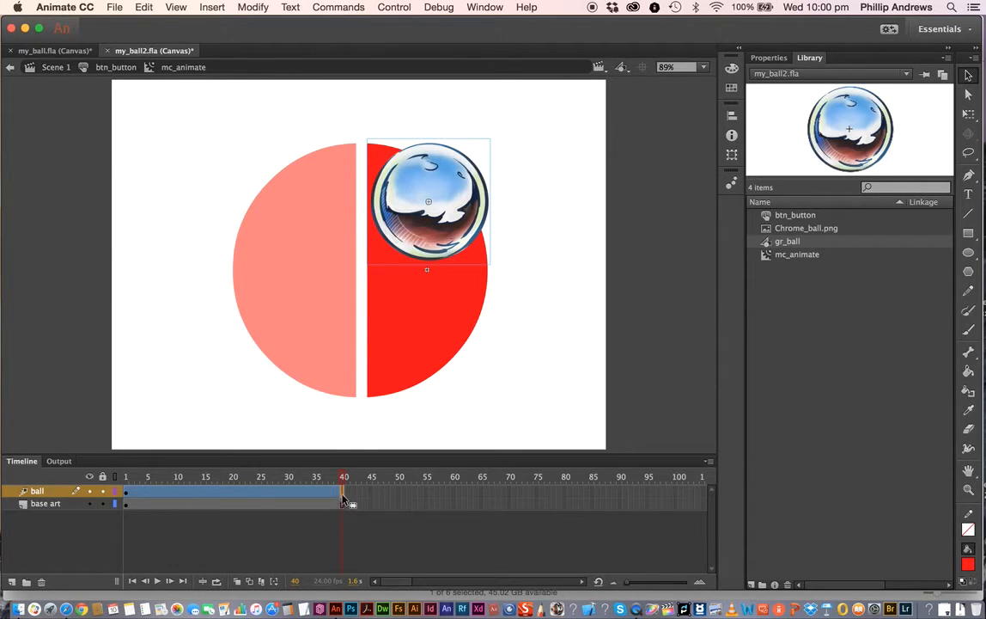
right_click(341, 491)
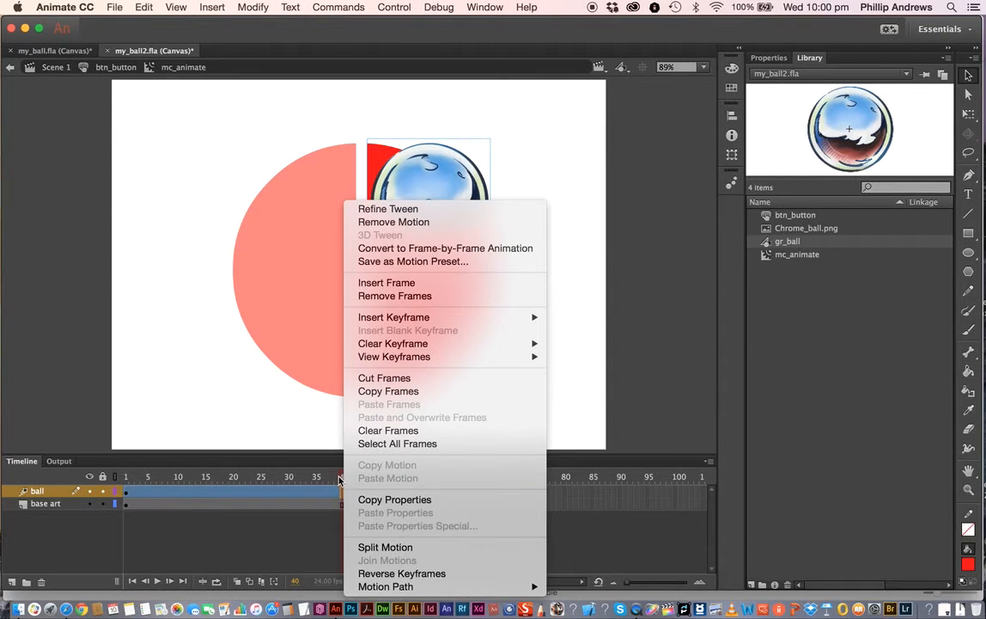
left_click(335, 474)
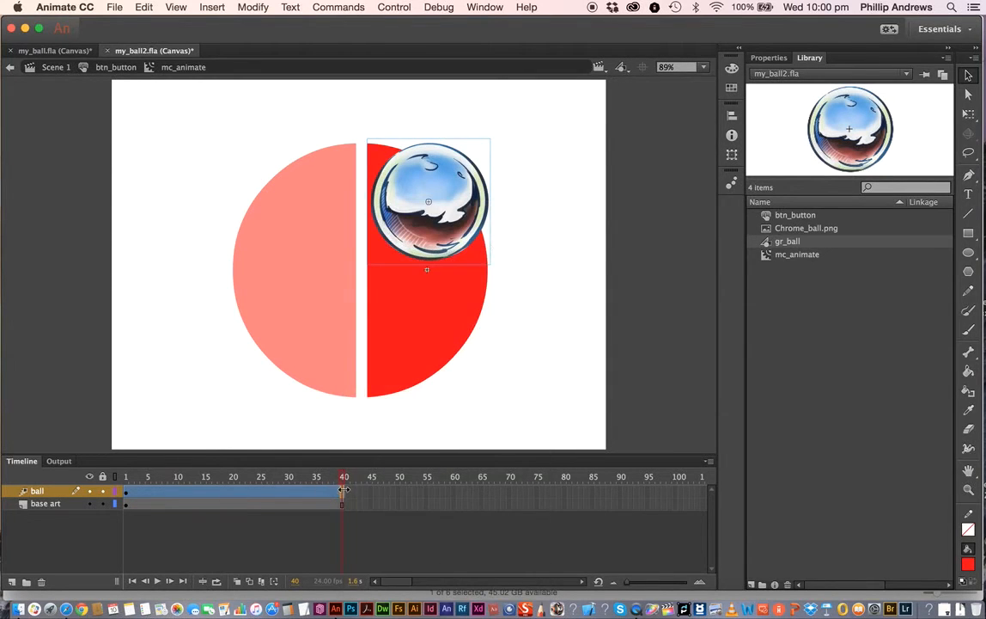
right_click(342, 496)
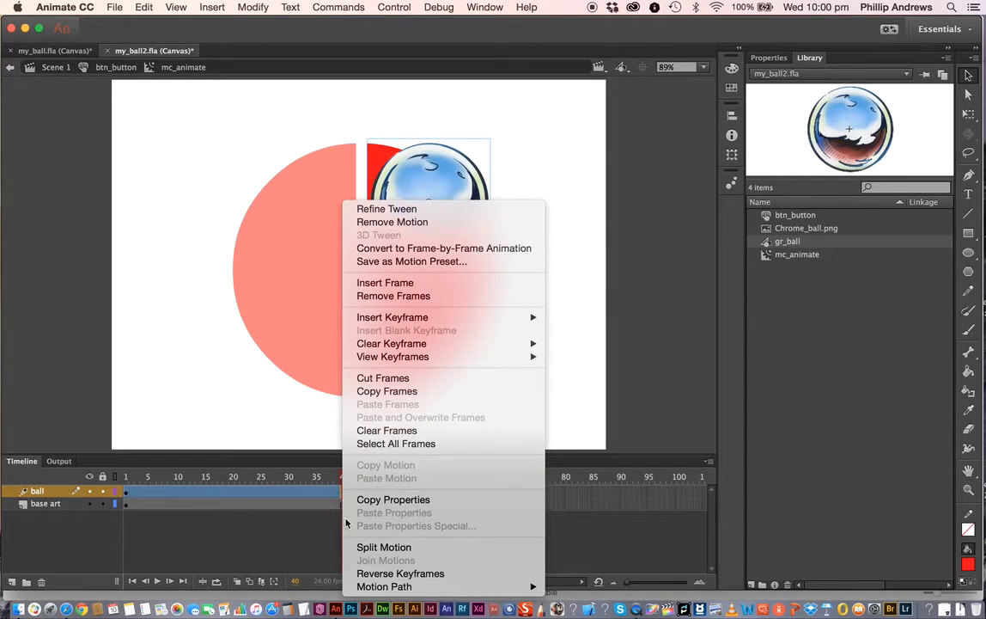
mouse_move(390, 323)
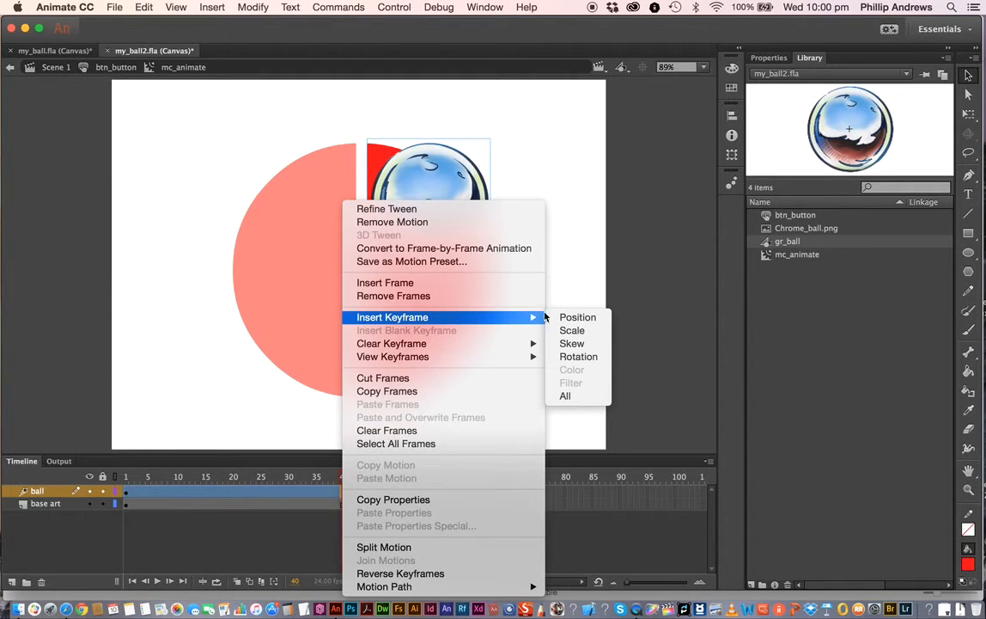
left_click(578, 318)
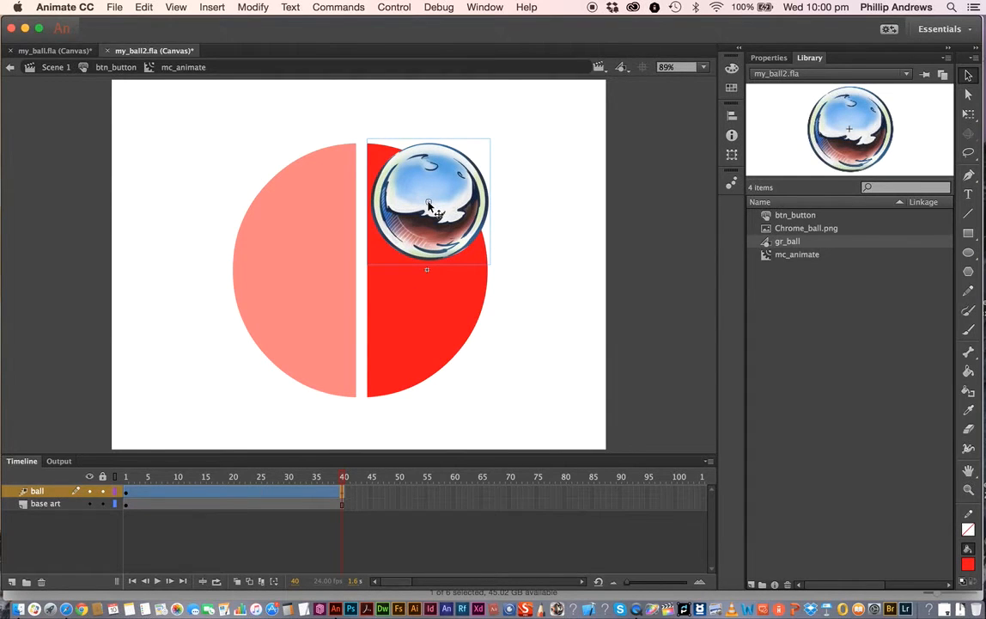
- Try dragging the ball down at frame 40, then undo it and preview the animation
left_click_drag(393, 189, 426, 277)
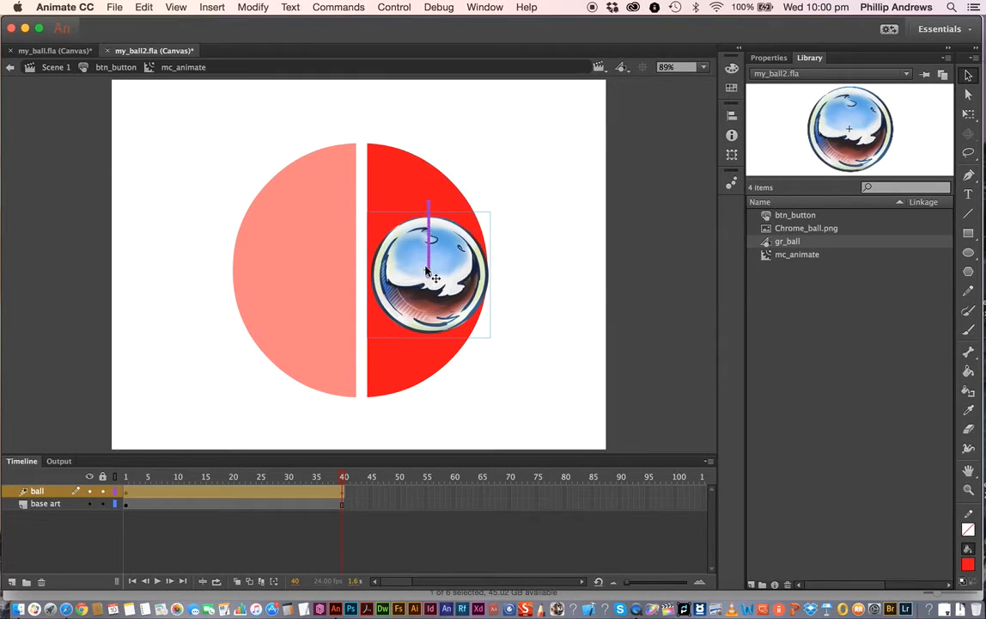
key("cmd+z")
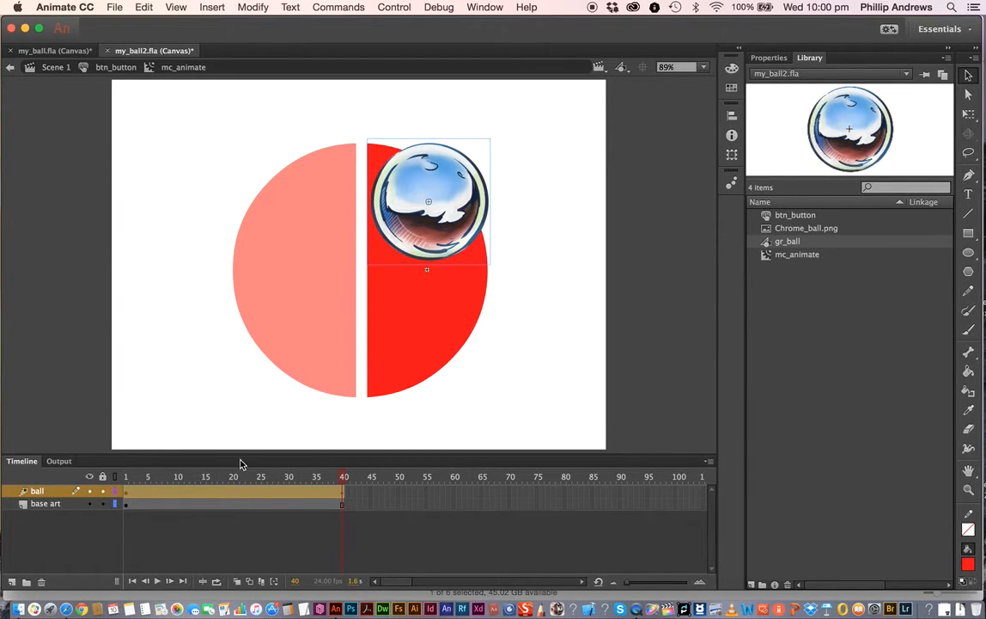
key("Return")
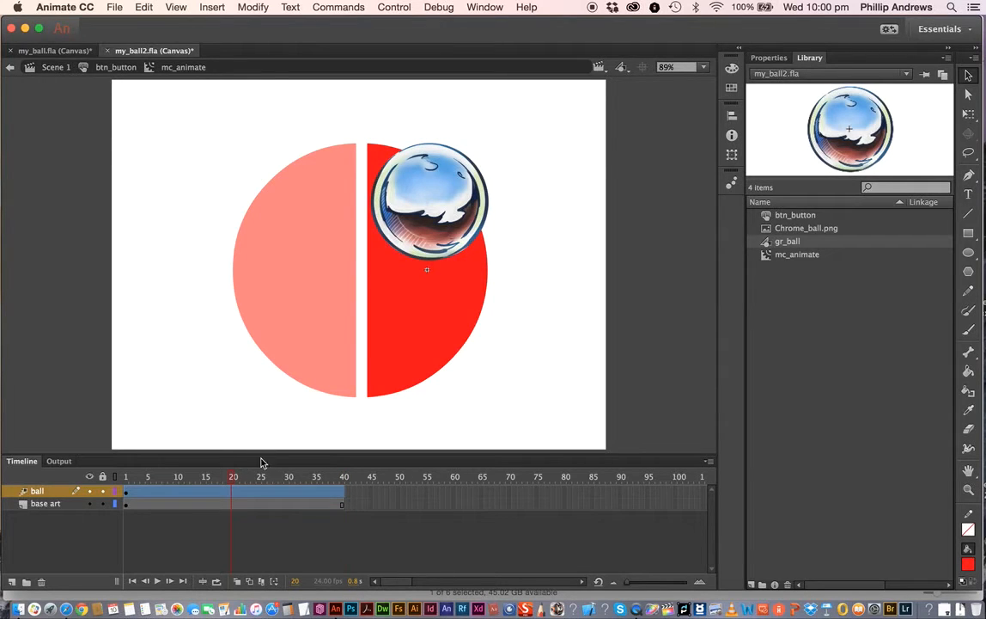
key("super+z")
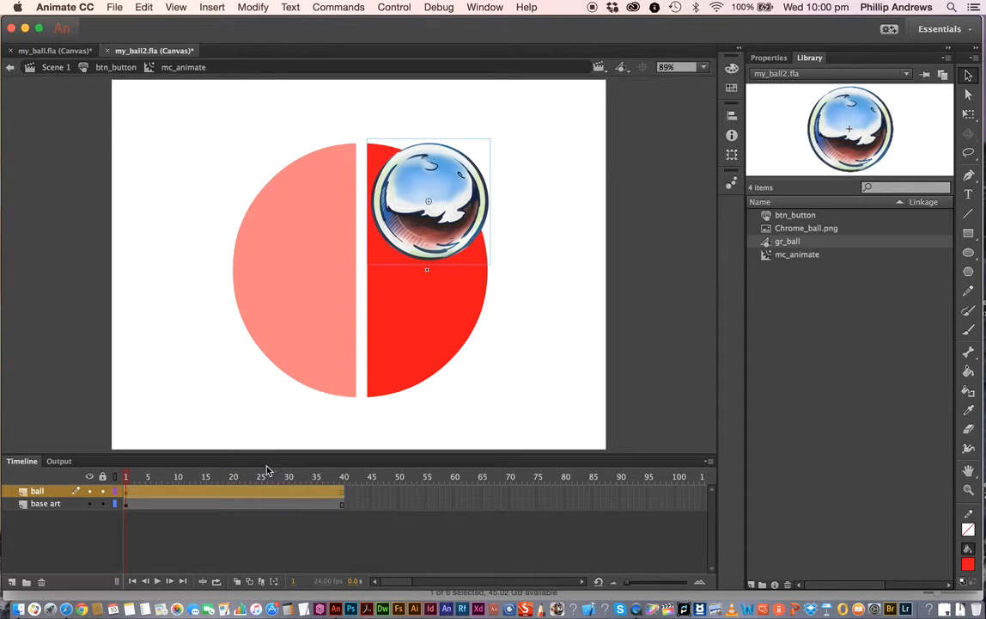
- Undo the motion tween on the ball layer and insert a plain keyframe at frame 40
key("super+z")
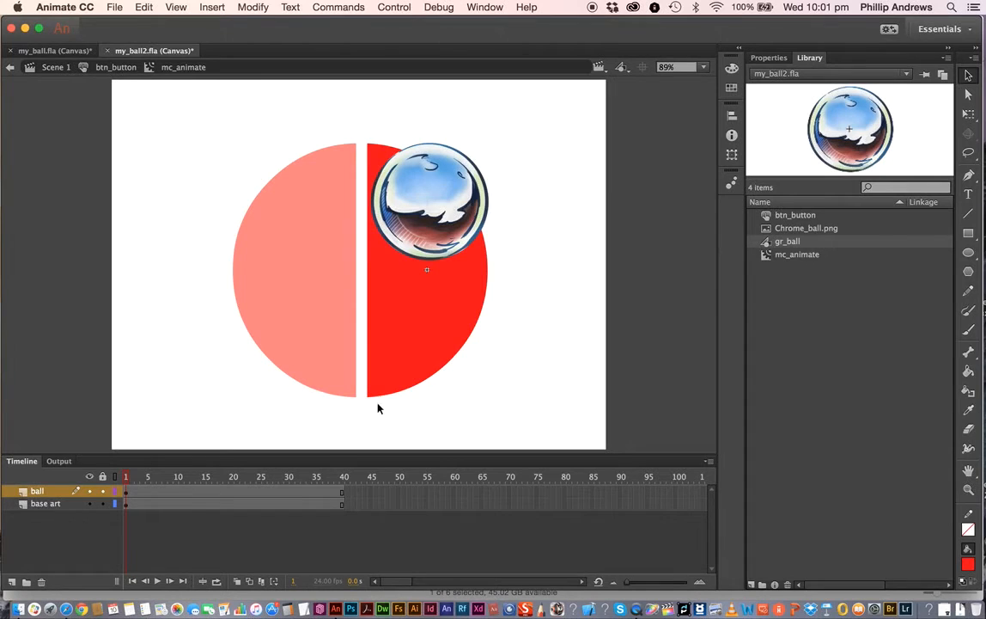
right_click(342, 498)
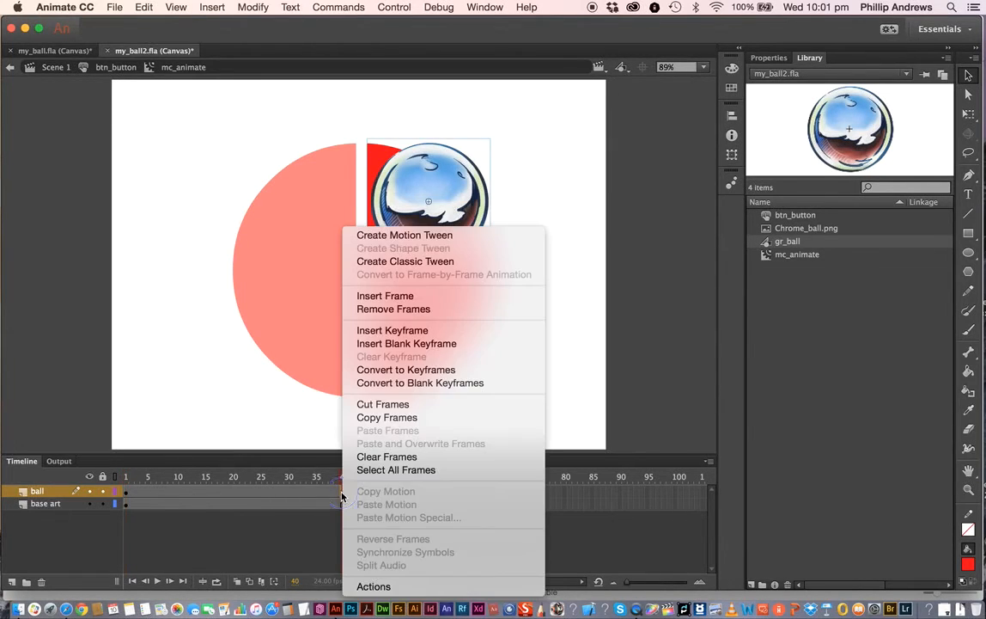
left_click(391, 331)
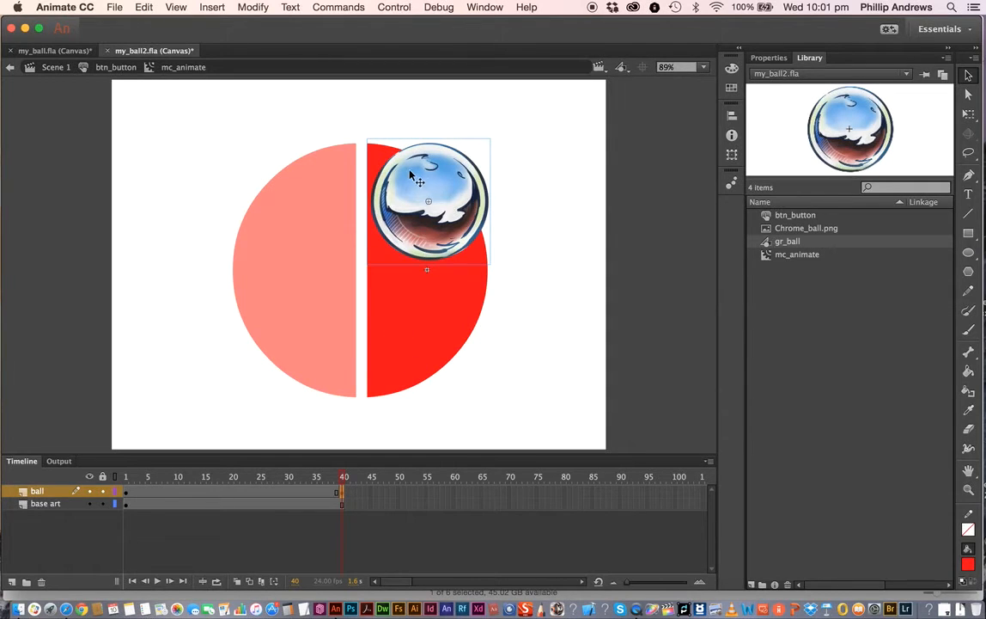
- Create a classic tween across the ball layer's frames
left_click_drag(344, 484, 225, 498)
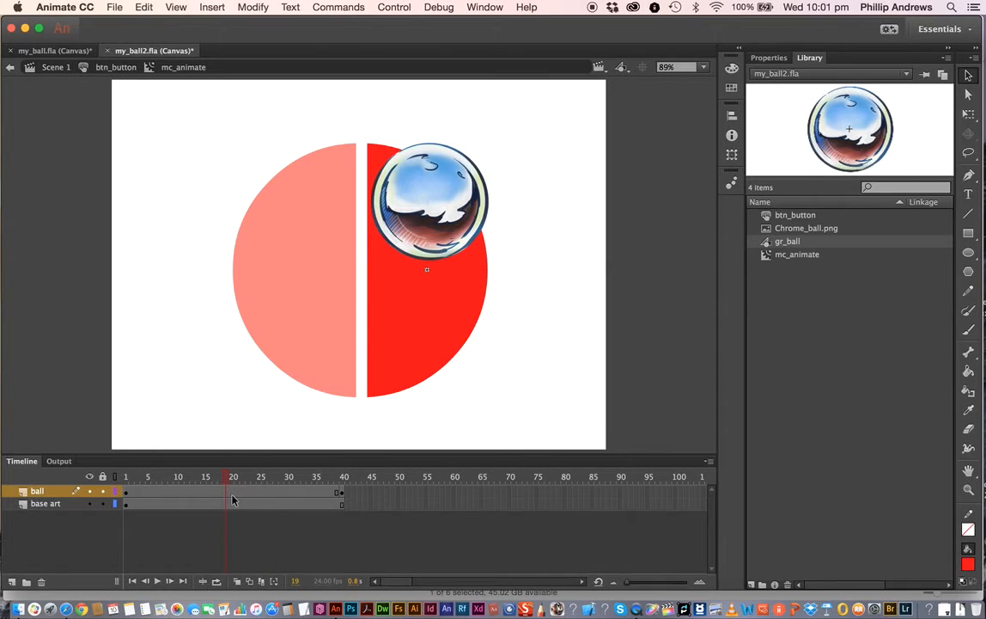
right_click(232, 496)
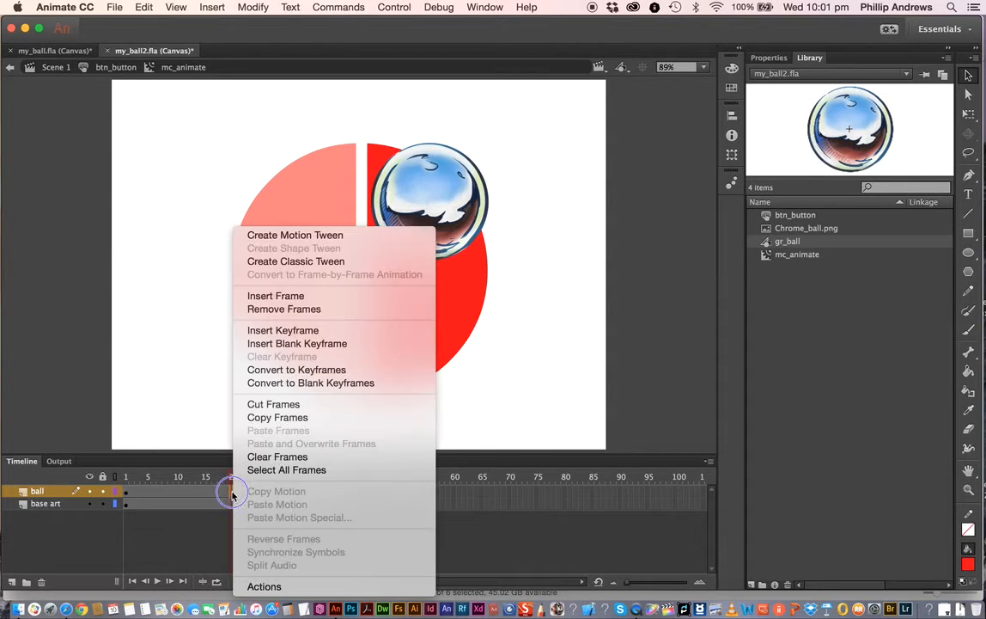
left_click(293, 262)
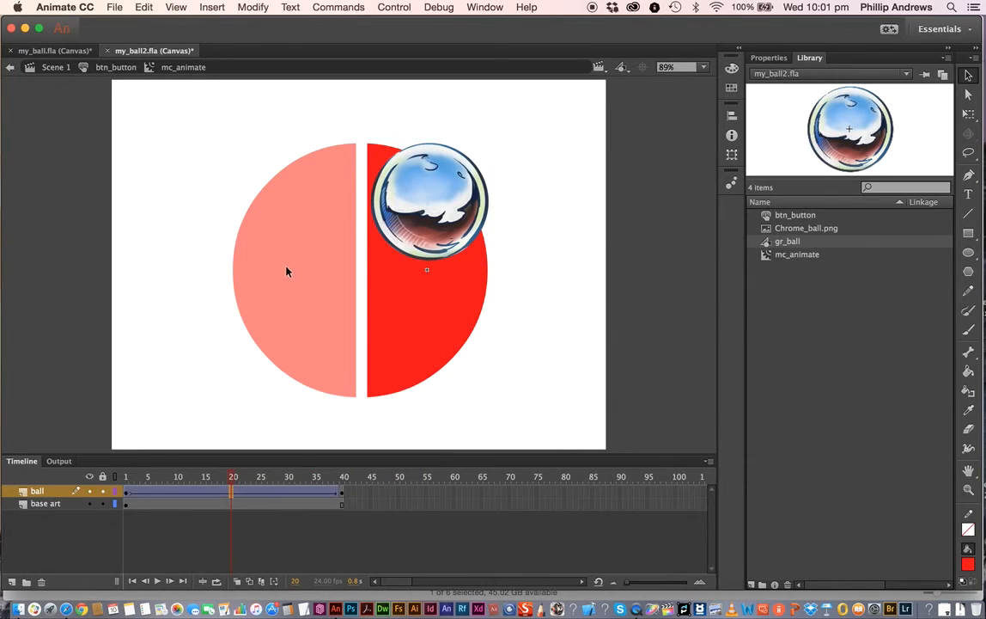
- Insert a keyframe at frame 20 and move the ball down to the lower part of the red half
right_click(231, 496)
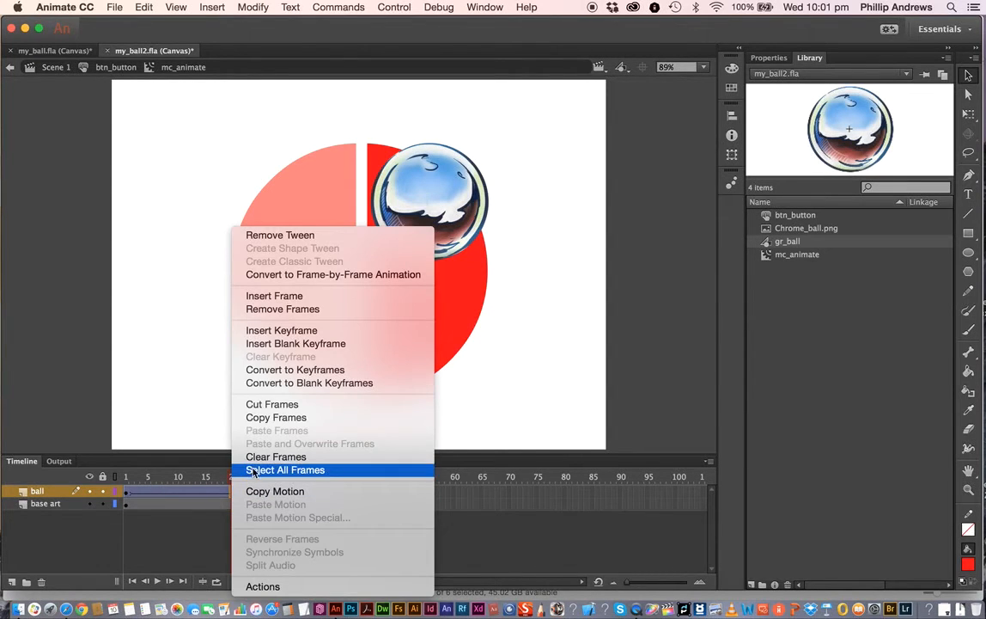
left_click(281, 332)
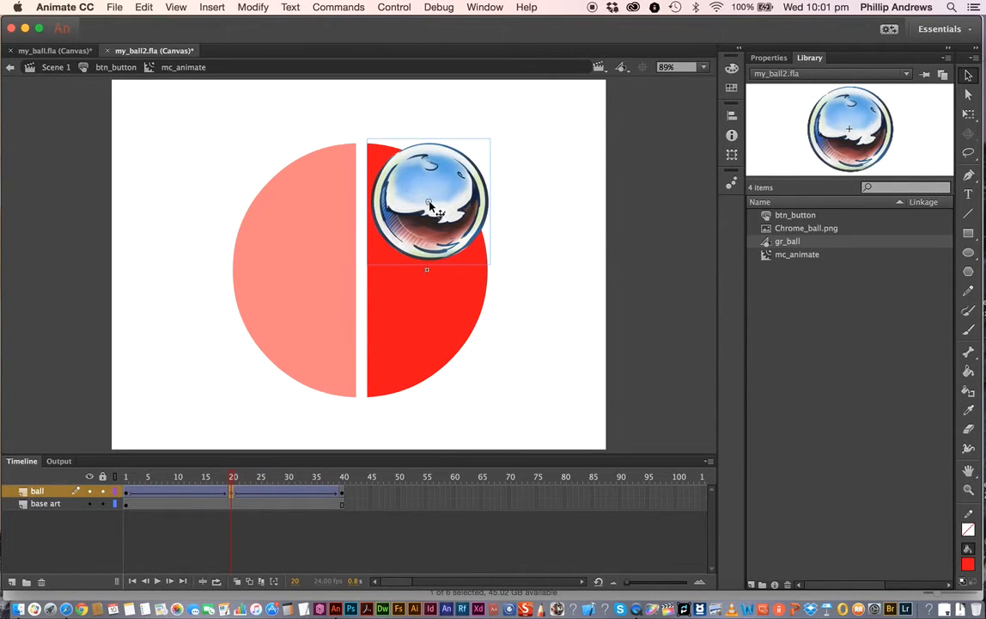
left_click_drag(430, 202, 414, 340)
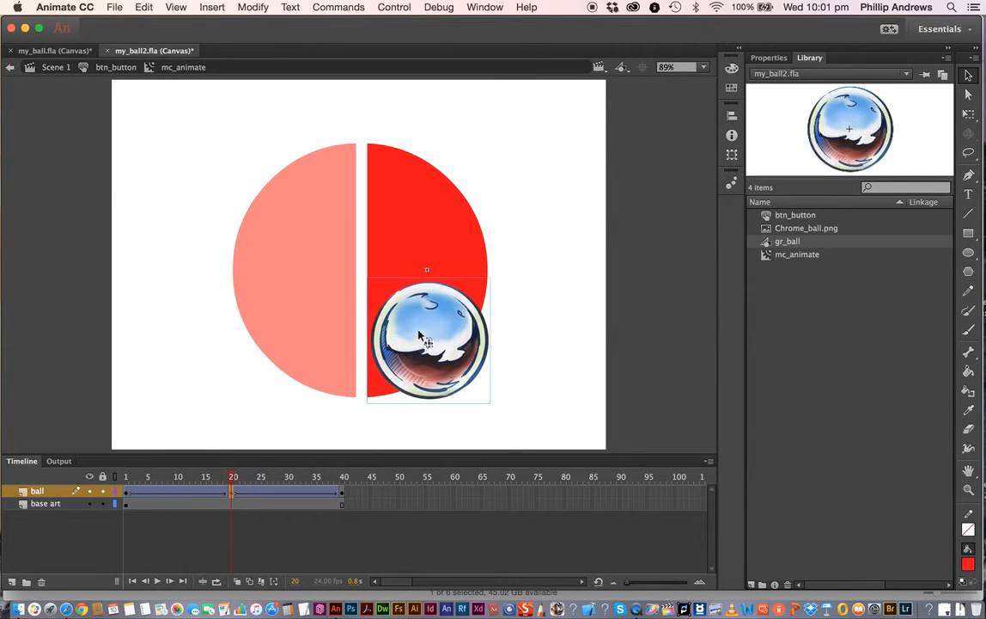
- Scrub through the tween between frames 1 and 20 to preview the ball's movement
left_click_drag(232, 478, 126, 490)
left_click(645, 228)
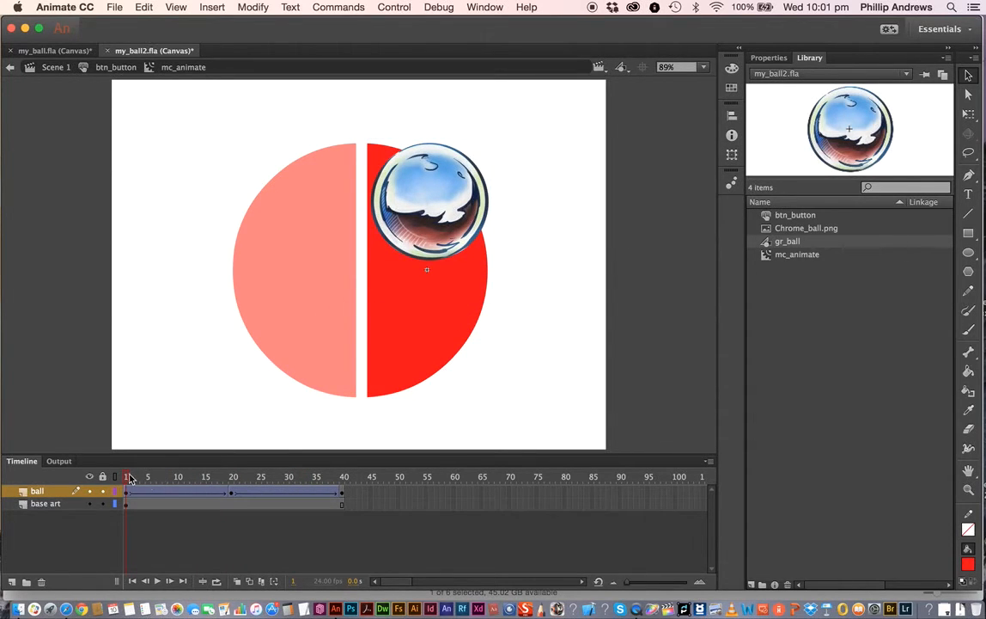
left_click_drag(128, 479, 232, 488)
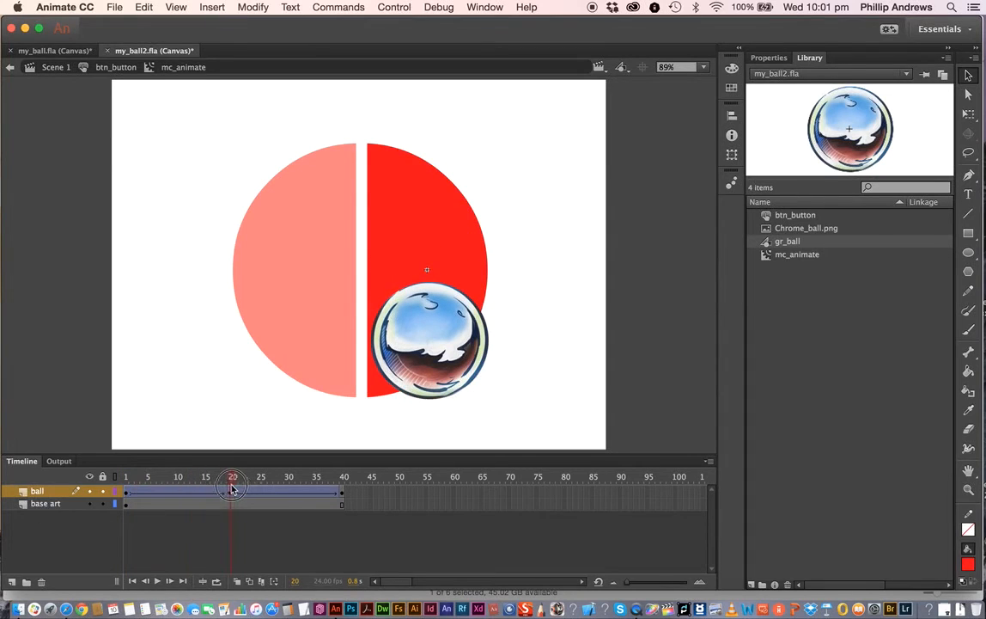
- Set the ease of the tween starting at frame 20 to 97 out
left_click(232, 492)
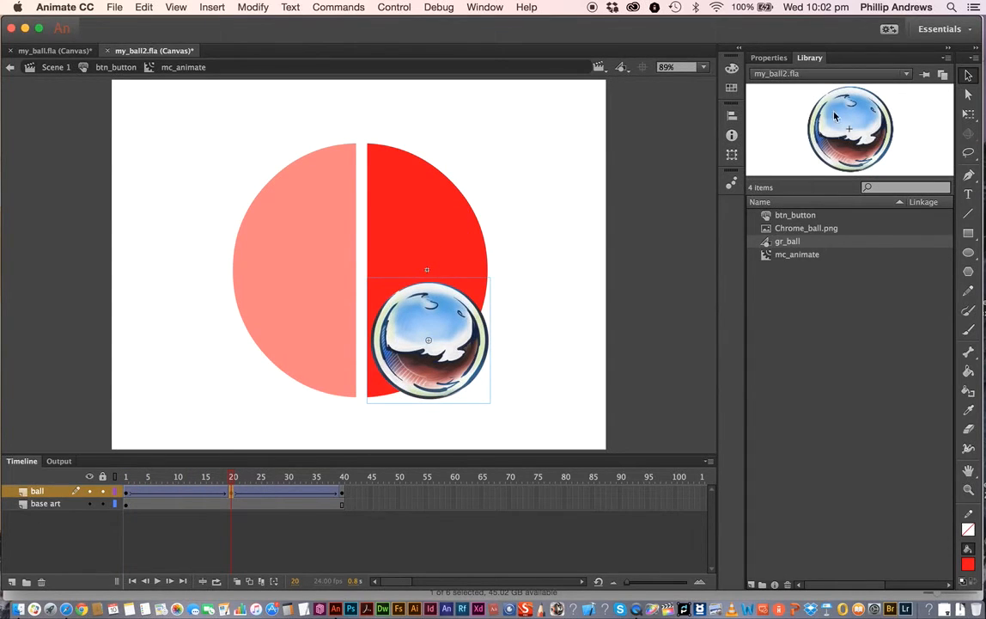
left_click(769, 58)
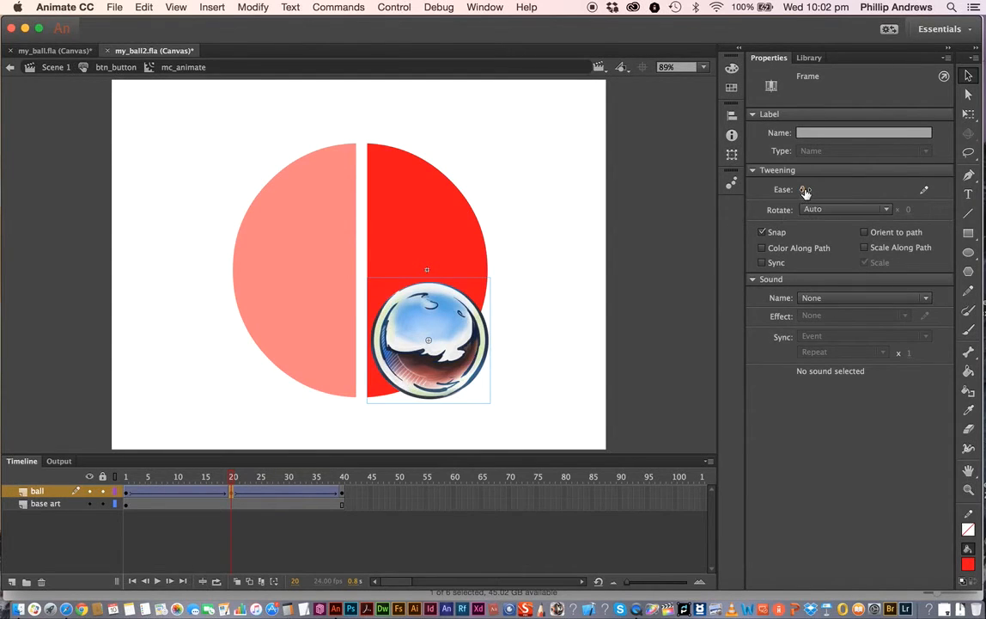
left_click_drag(804, 190, 886, 192)
- Inspect the ball instance and its keyframe properties at frames 40 and 20
left_click(342, 493)
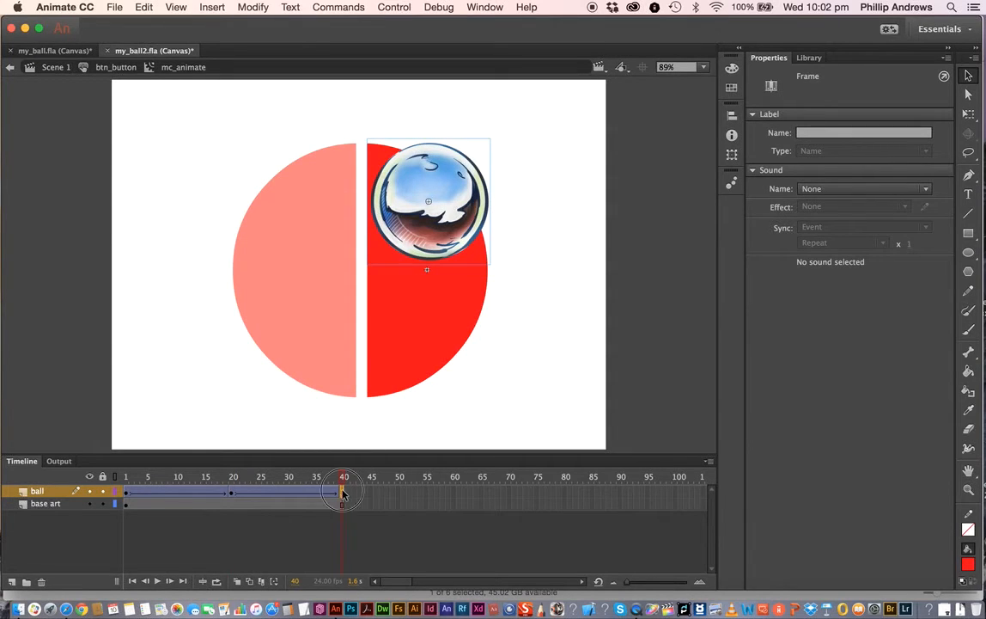
left_click(448, 221)
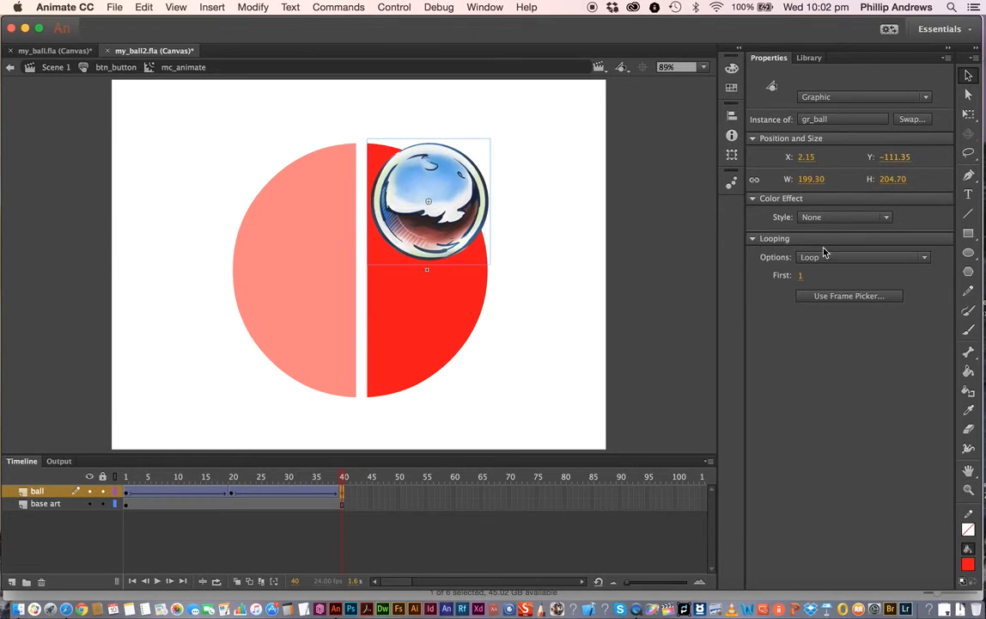
left_click(820, 218)
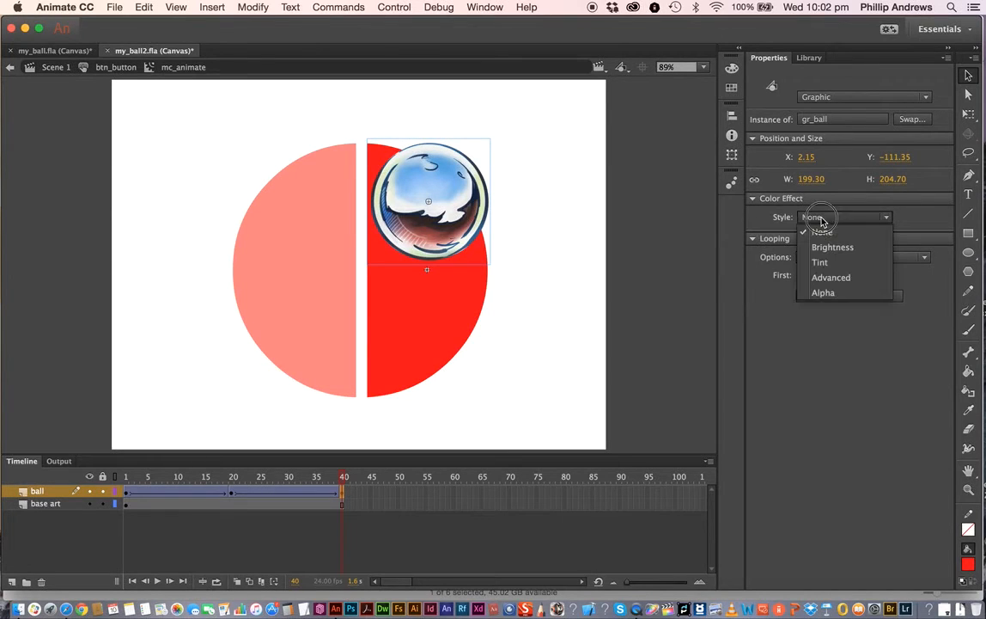
left_click(343, 493)
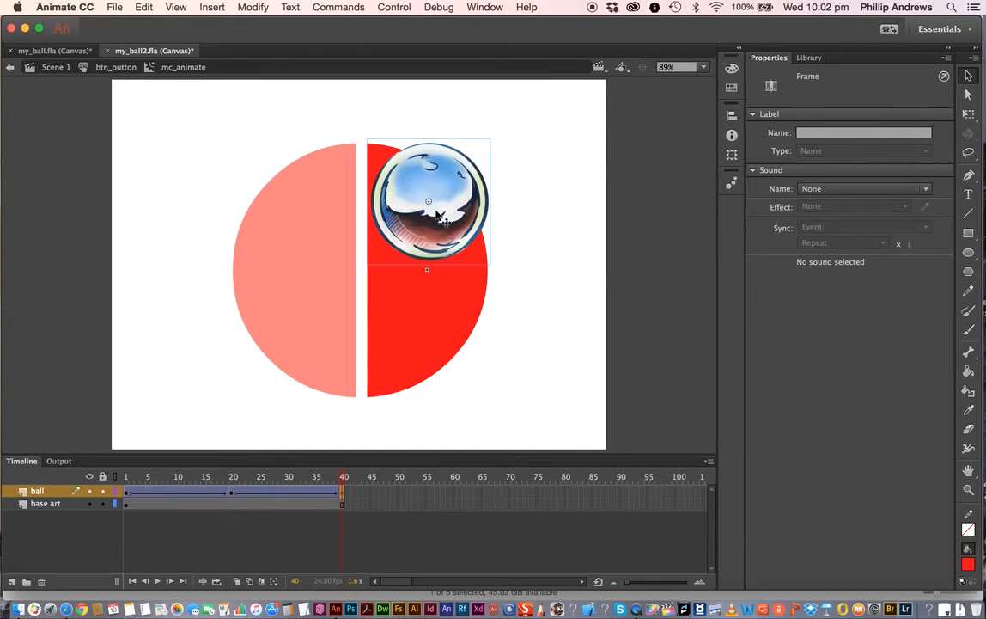
left_click_drag(342, 483, 233, 483)
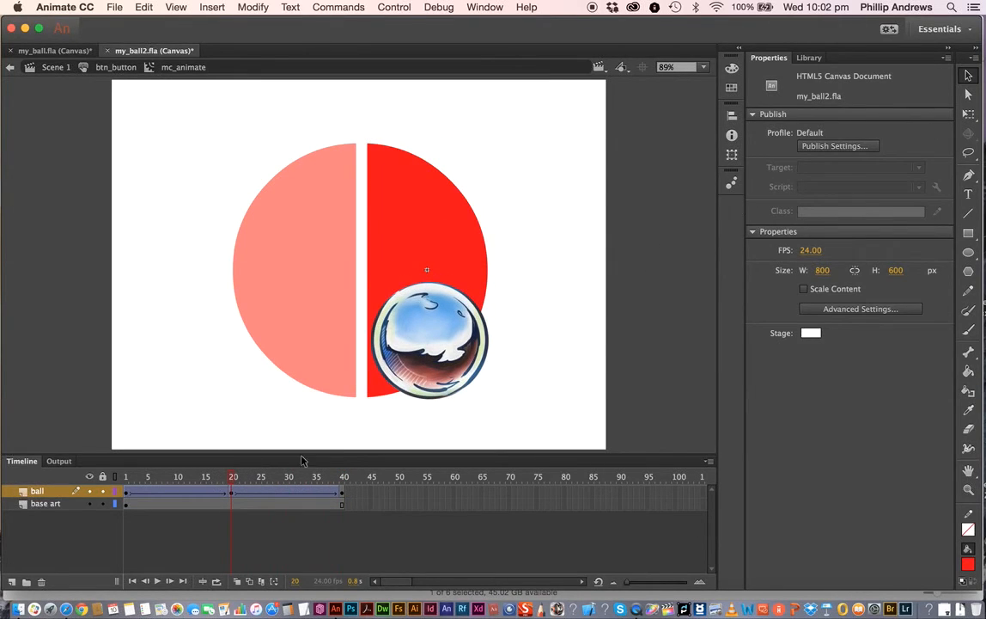
left_click(232, 492)
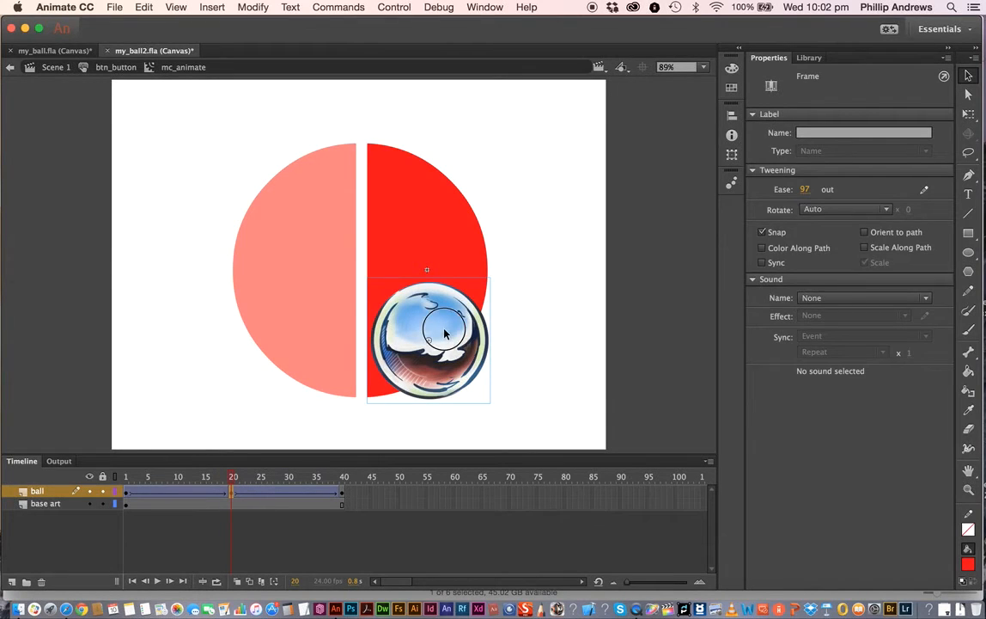
left_click(408, 299)
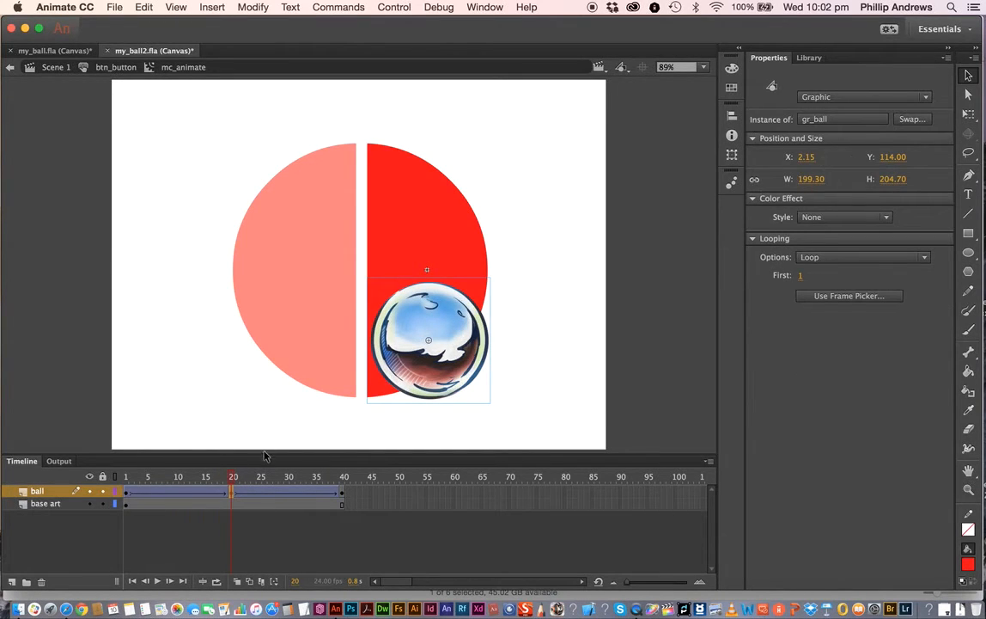
left_click(238, 496)
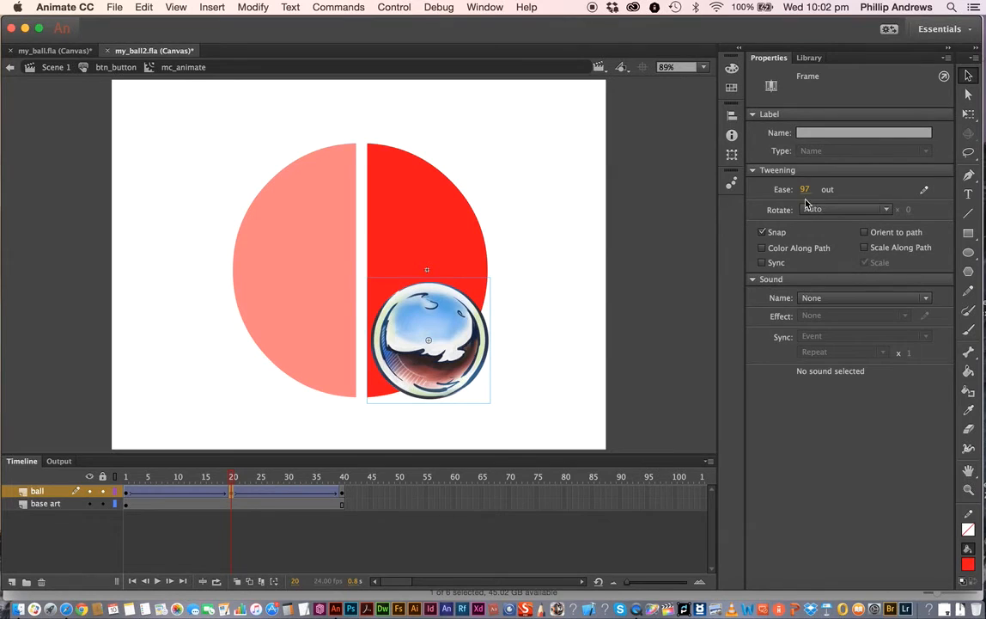
- Set the tween at frame 20 to rotate CW and scrub back to frame 1
left_click(841, 214)
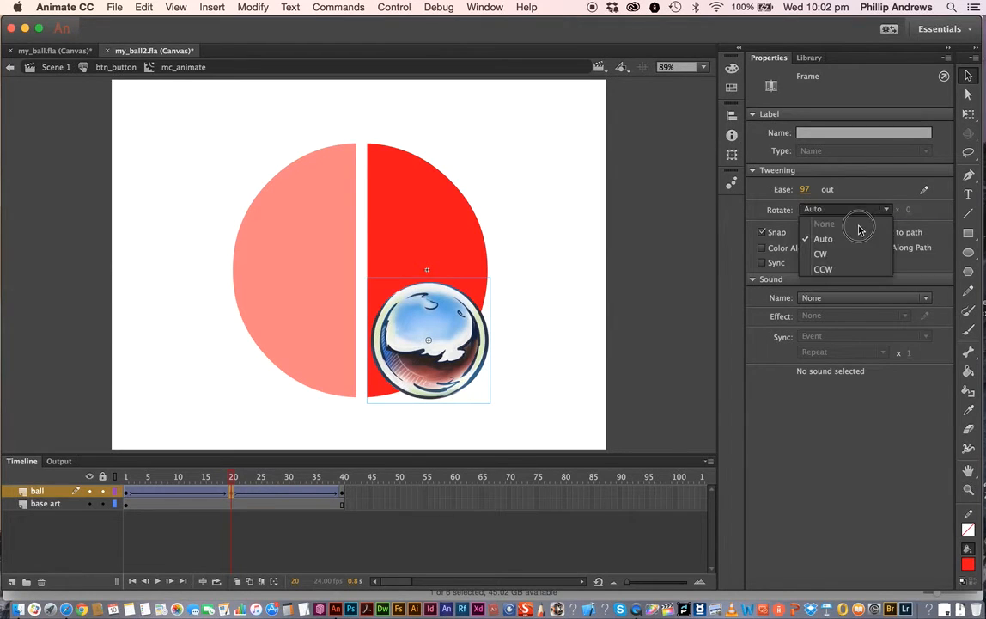
left_click(820, 254)
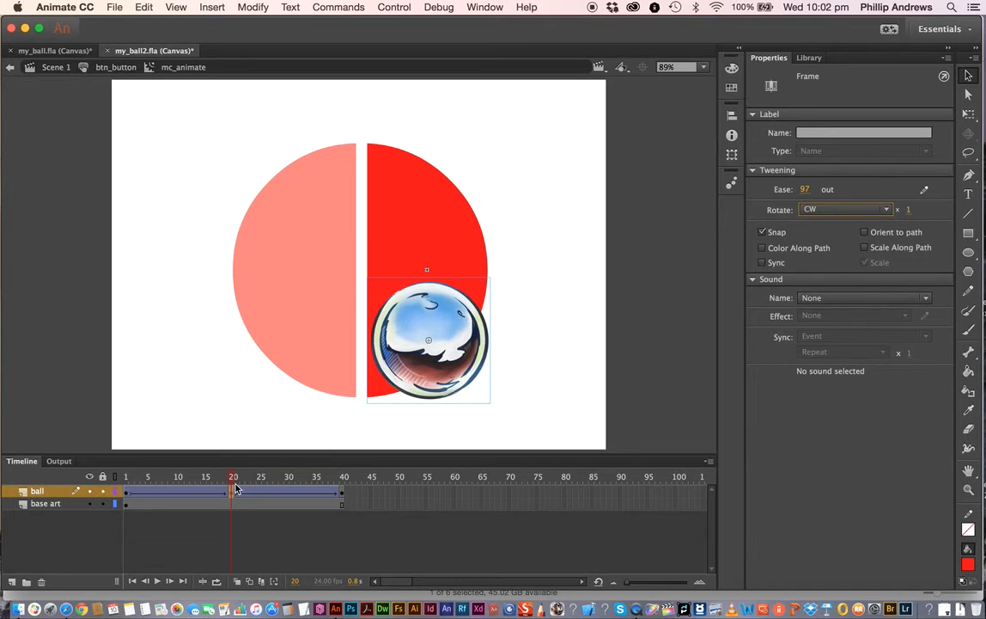
left_click_drag(234, 478, 125, 489)
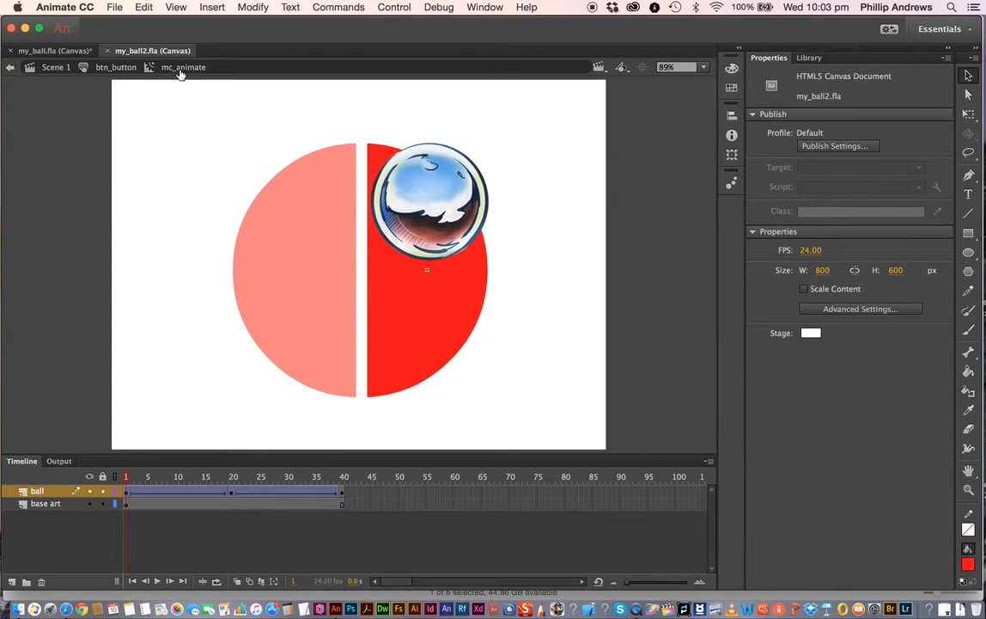
- Return to Scene 1 and add a new layer named A above the Art layer
left_click(809, 58)
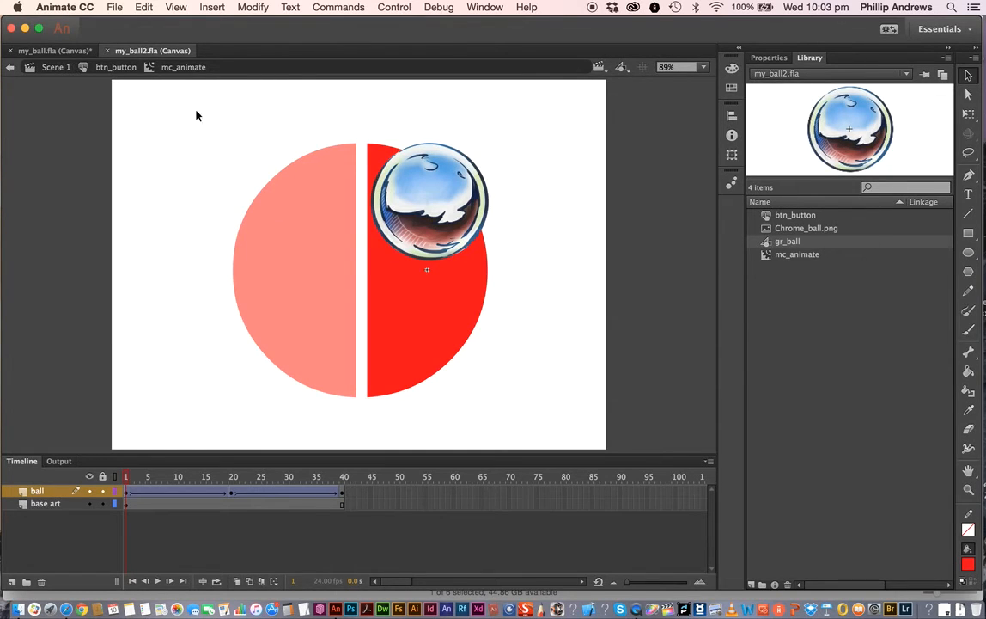
left_click(54, 67)
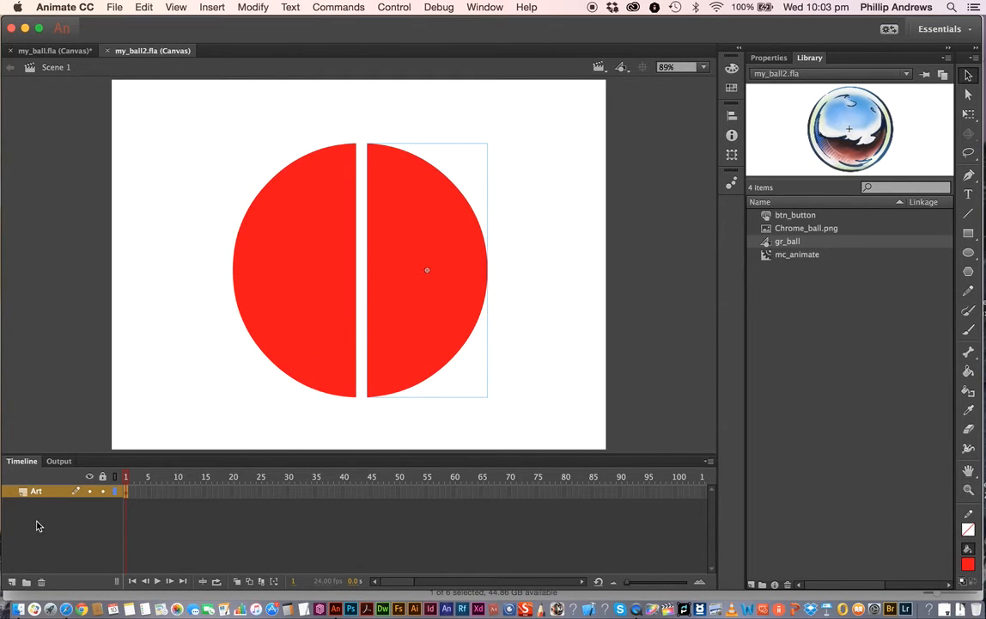
left_click(12, 582)
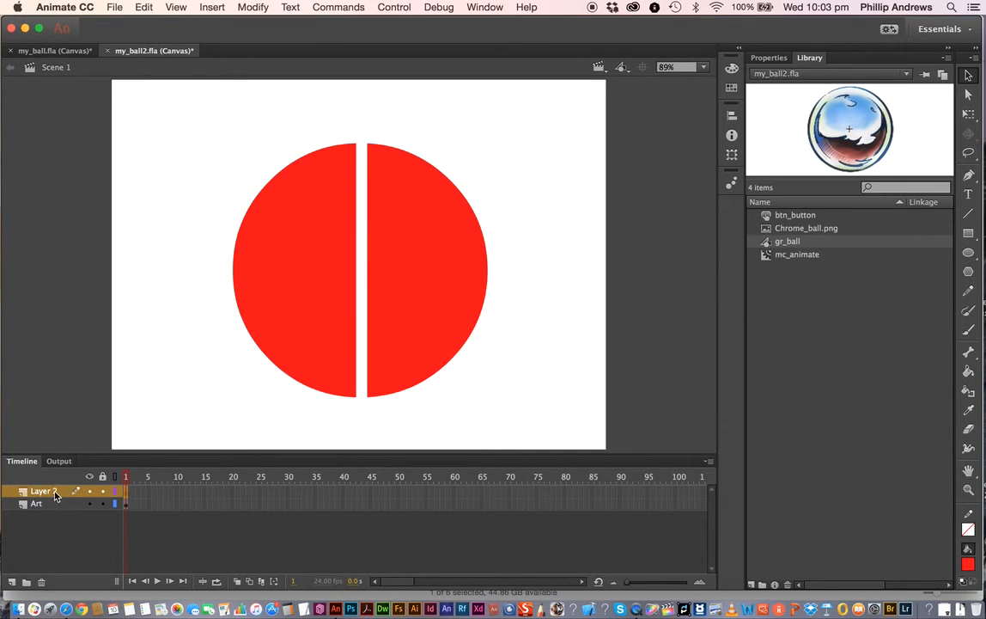
type("A")
key("Return")
key("p")
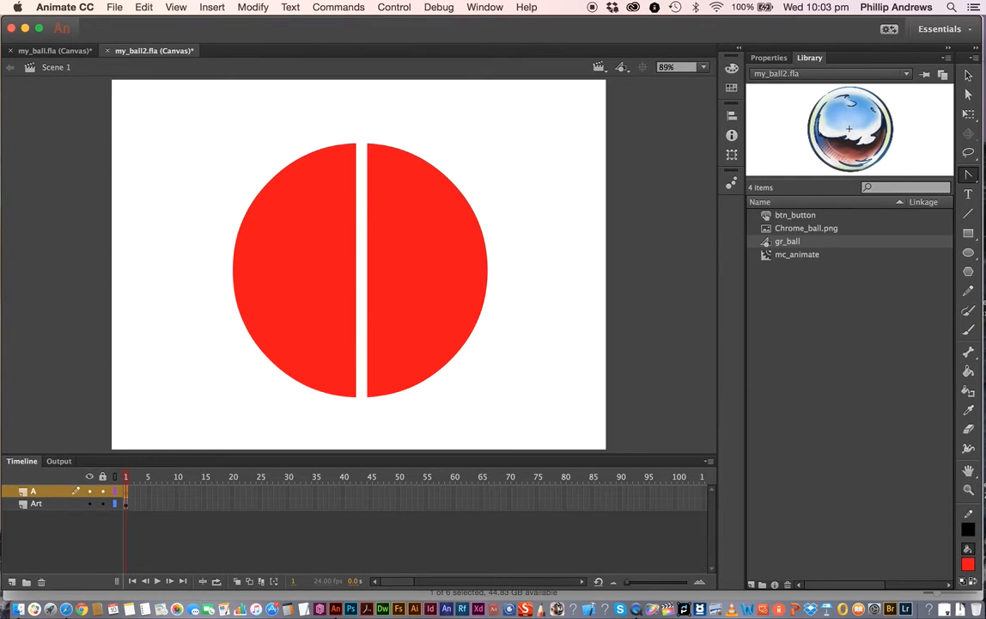
key("a")
key("s")
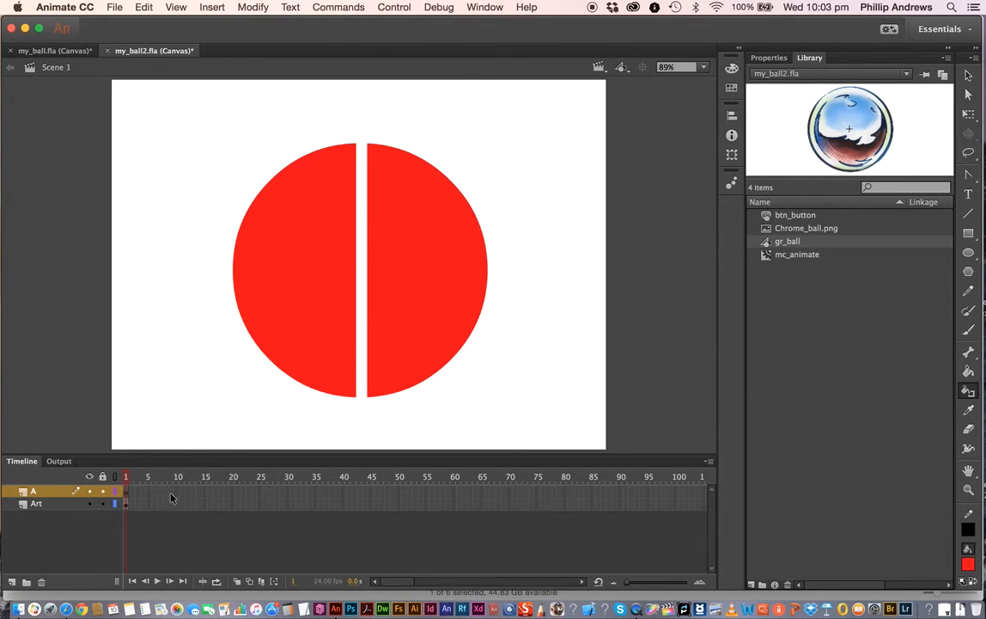
- Select frame 1 of layer A and open the Actions panel
left_click(127, 497)
left_click(486, 8)
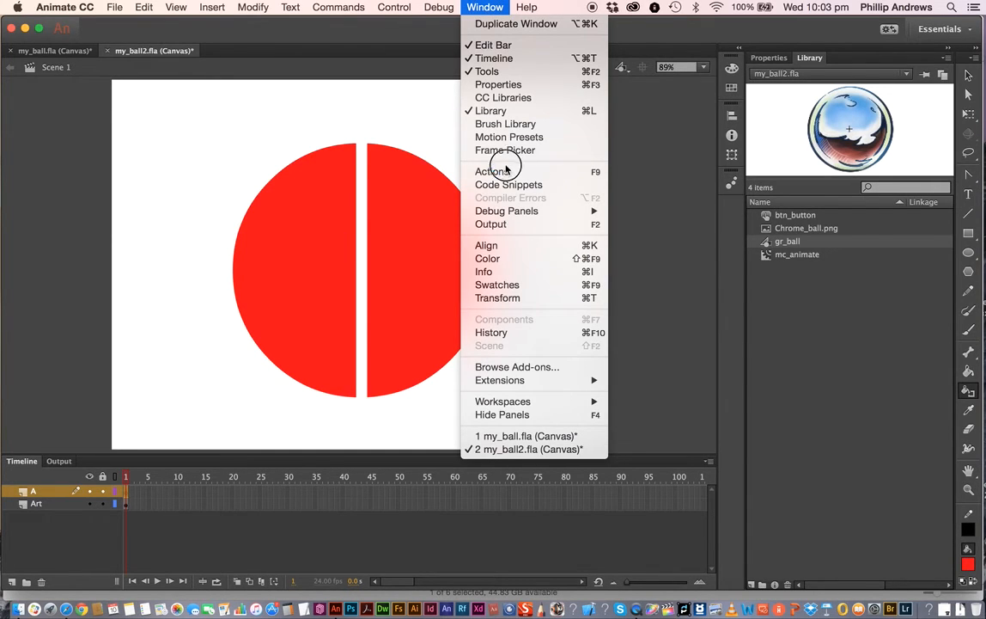
left_click(191, 211)
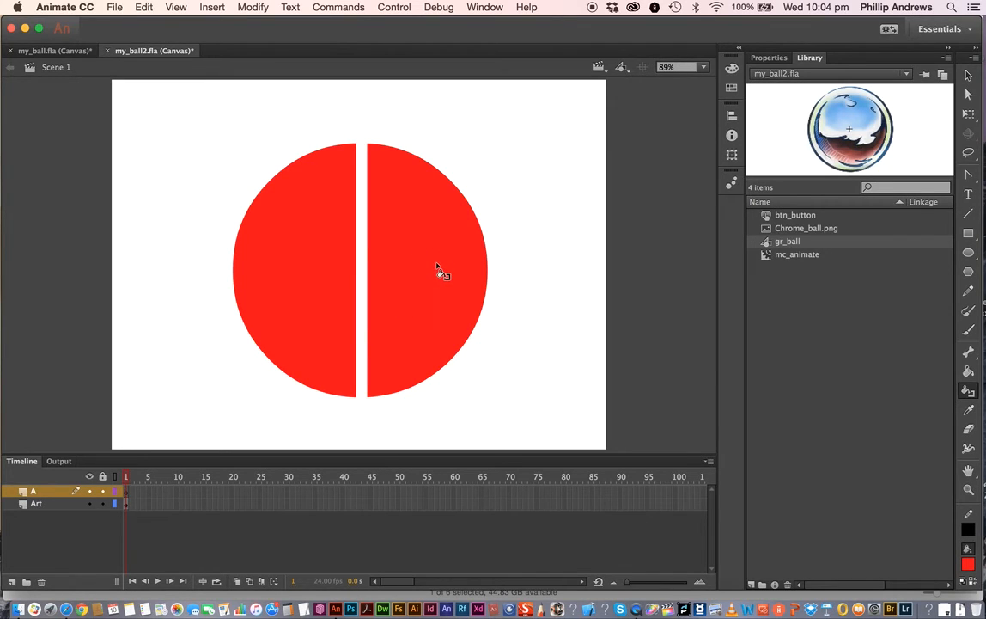
- Check the instance name of the button on the stage, then reselect layer A
key("v")
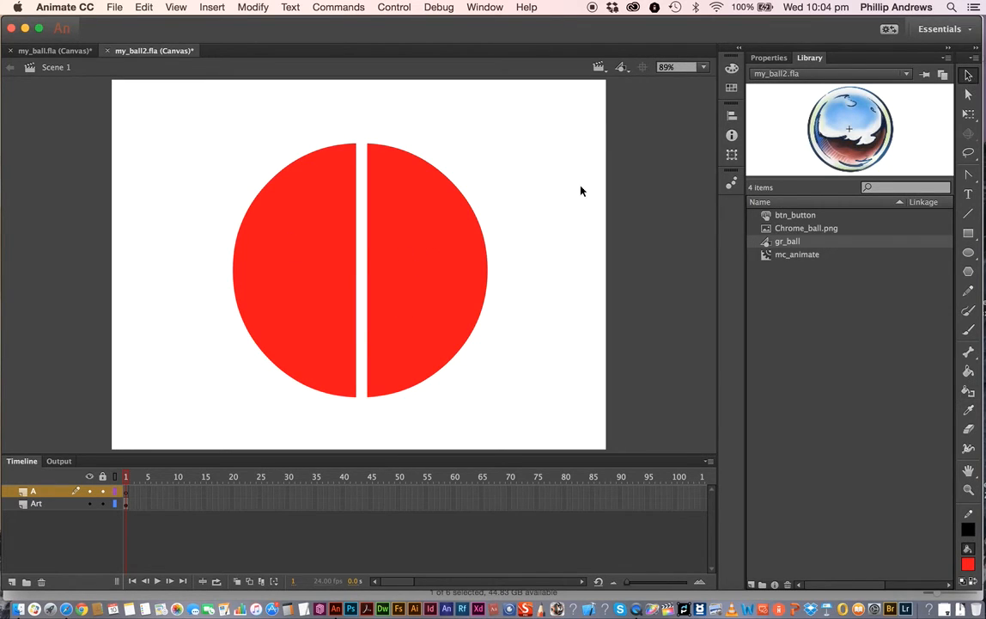
left_click(421, 262)
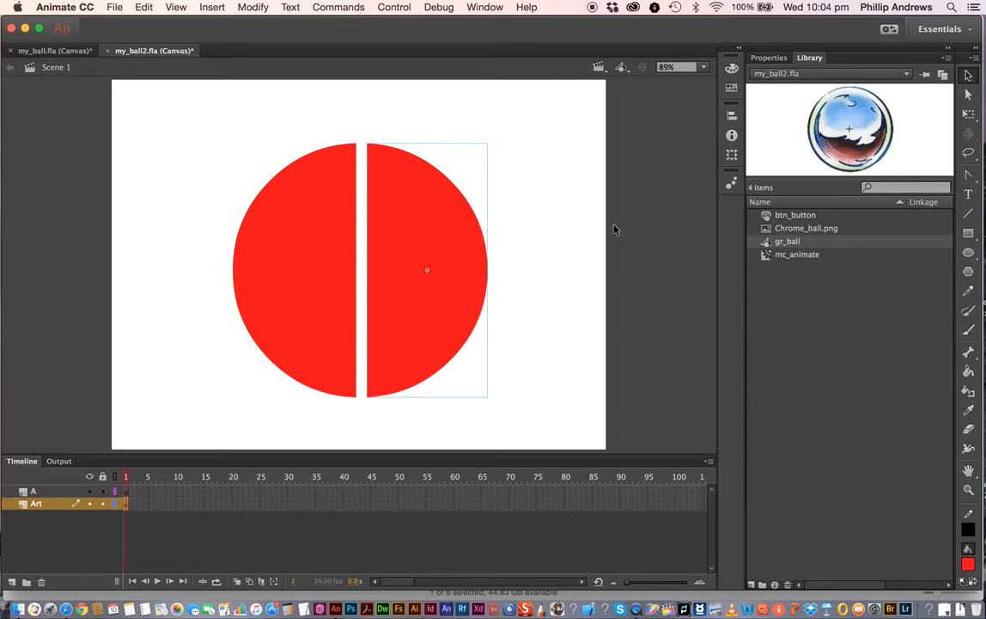
left_click(772, 58)
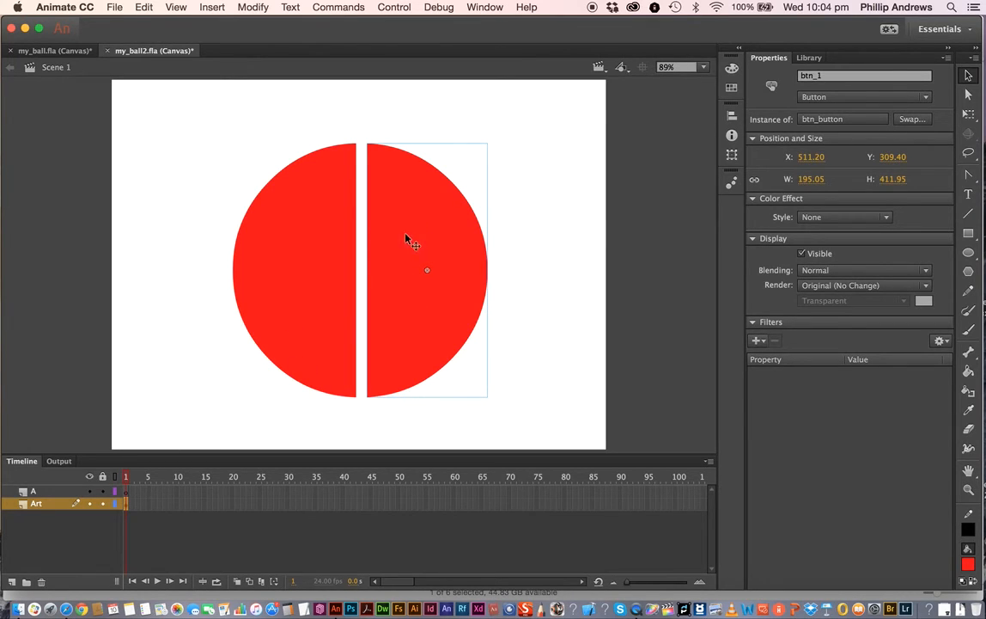
left_click(34, 493)
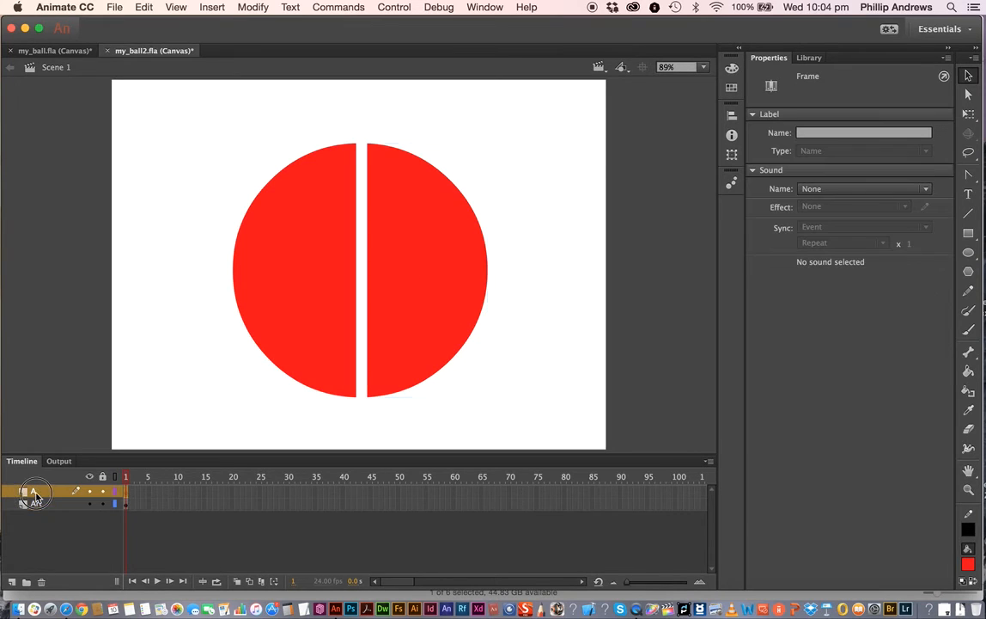
- Rename layer A to Actions
double_click(37, 490)
type("ctions")
key("Return")
- Open the Actions panel for frame 1 of the Actions layer, and open and close the Code Snippets panel
right_click(127, 495)
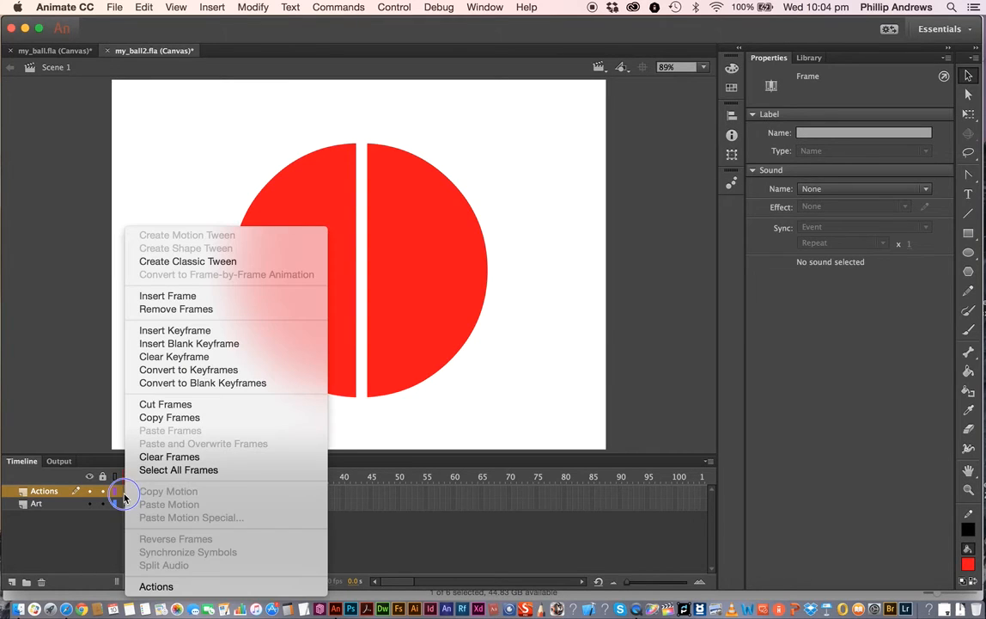
left_click(155, 586)
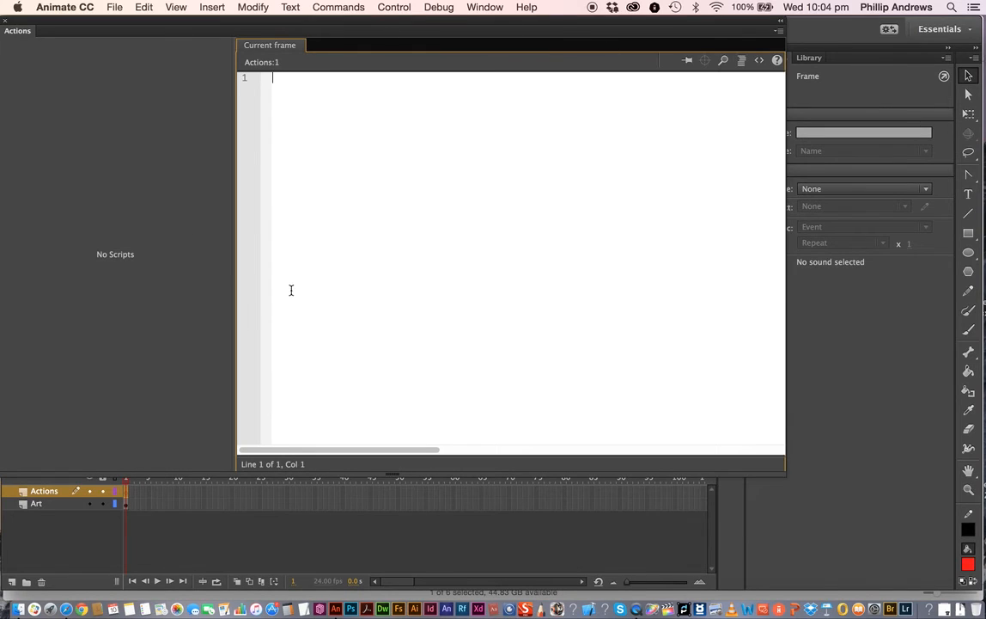
left_click(760, 63)
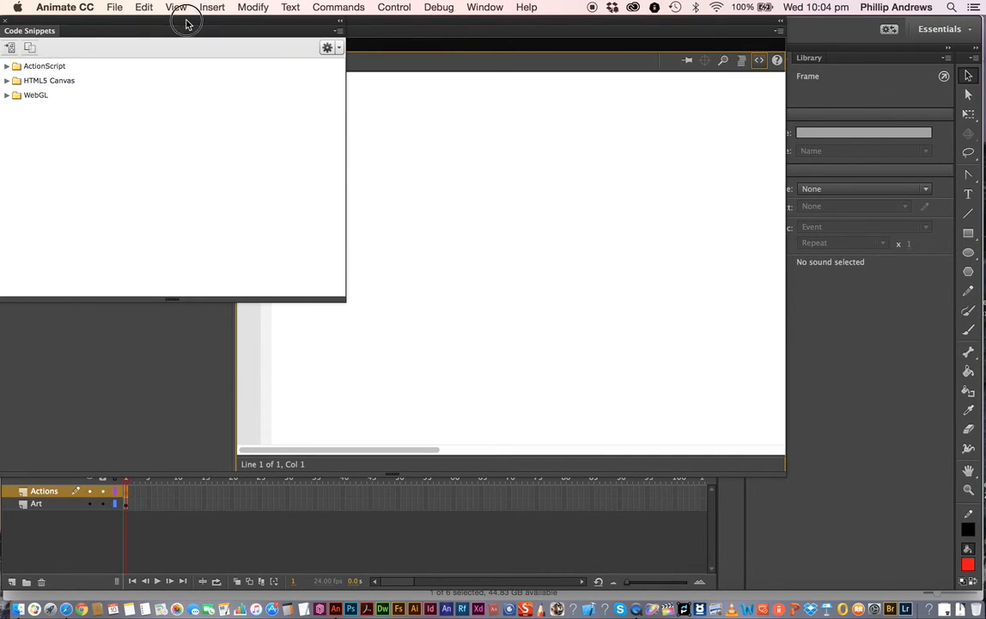
left_click_drag(187, 22, 263, 97)
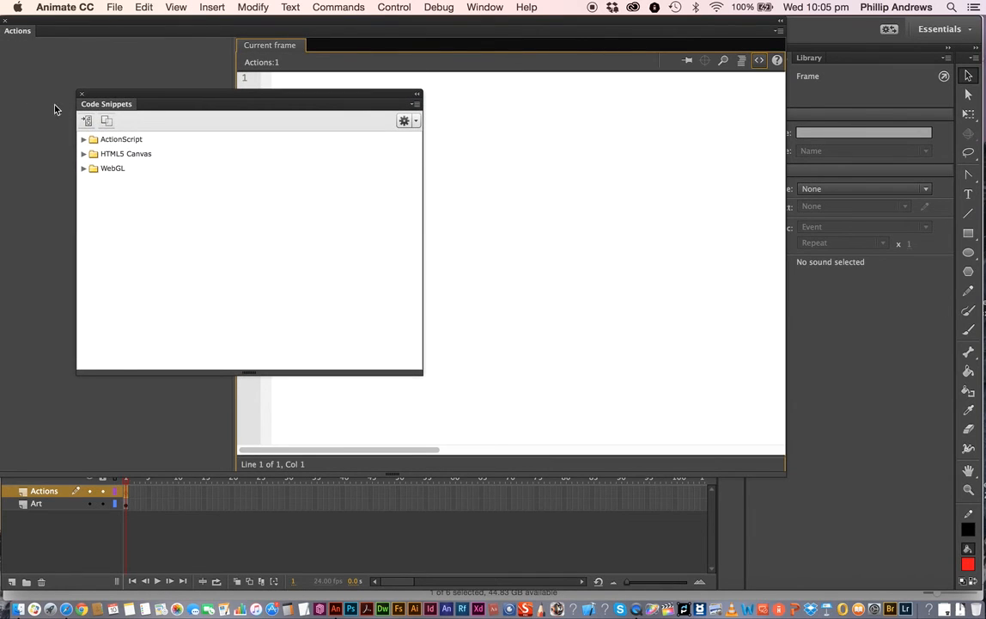
left_click(82, 94)
- Select the ball button on the stage and insert the HTML5 Canvas Actions snippet Click to Go to Web Page
left_click_drag(73, 26, 235, 212)
left_click(391, 172)
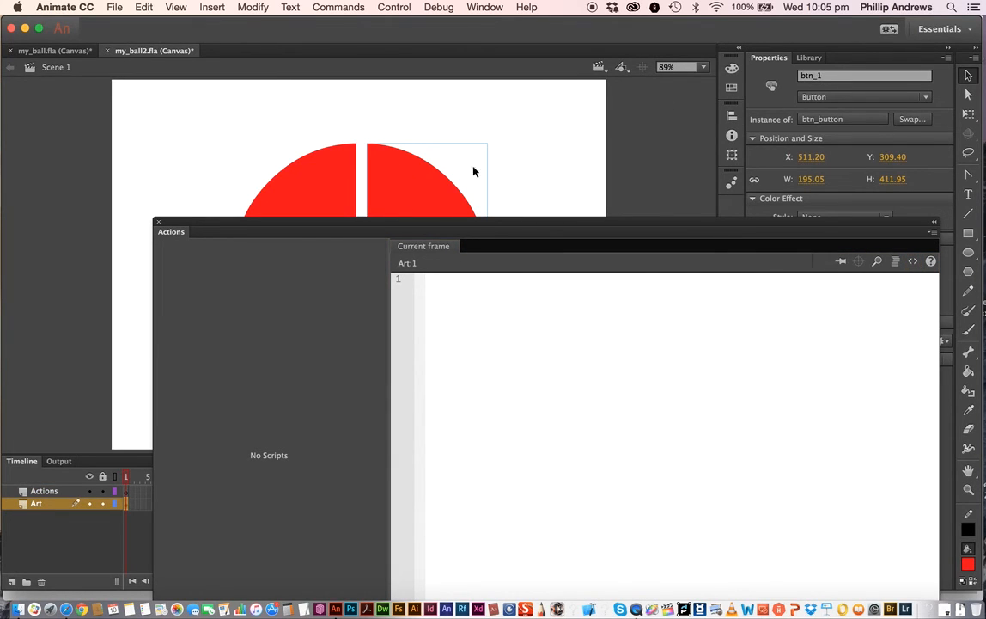
left_click_drag(314, 224, 171, 24)
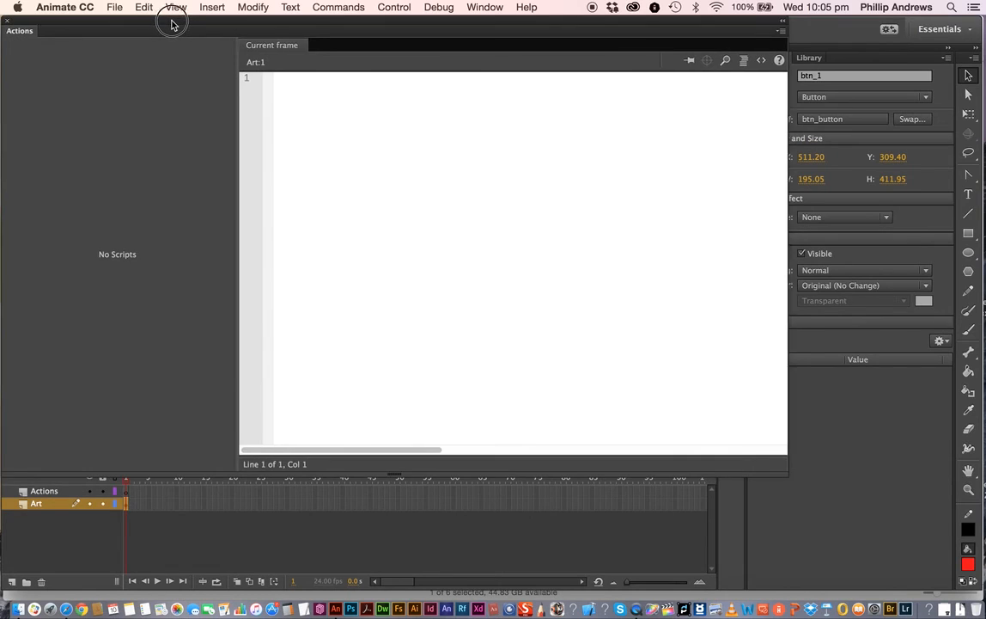
left_click(763, 62)
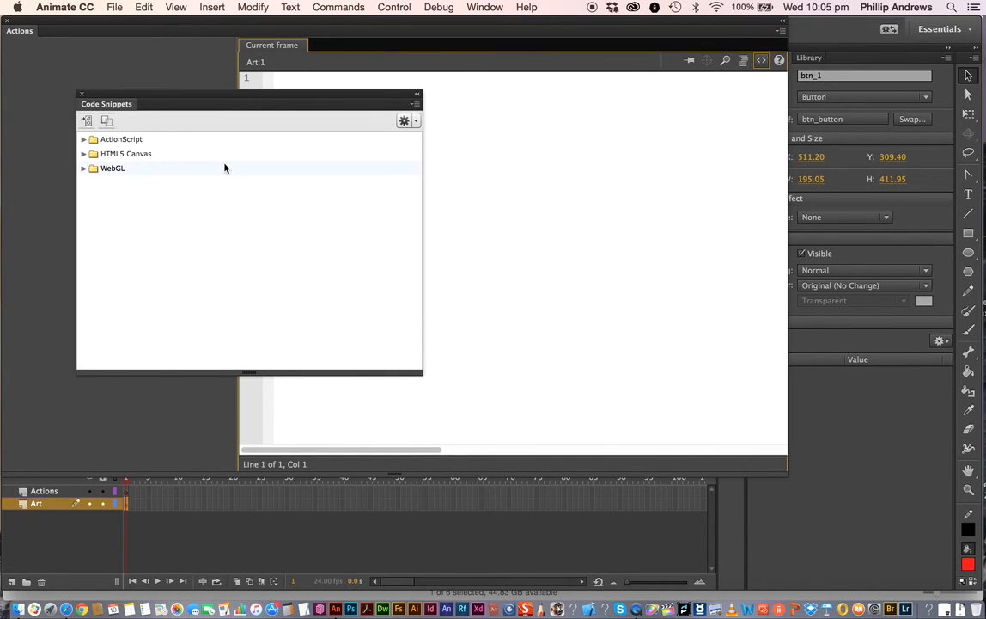
left_click(83, 153)
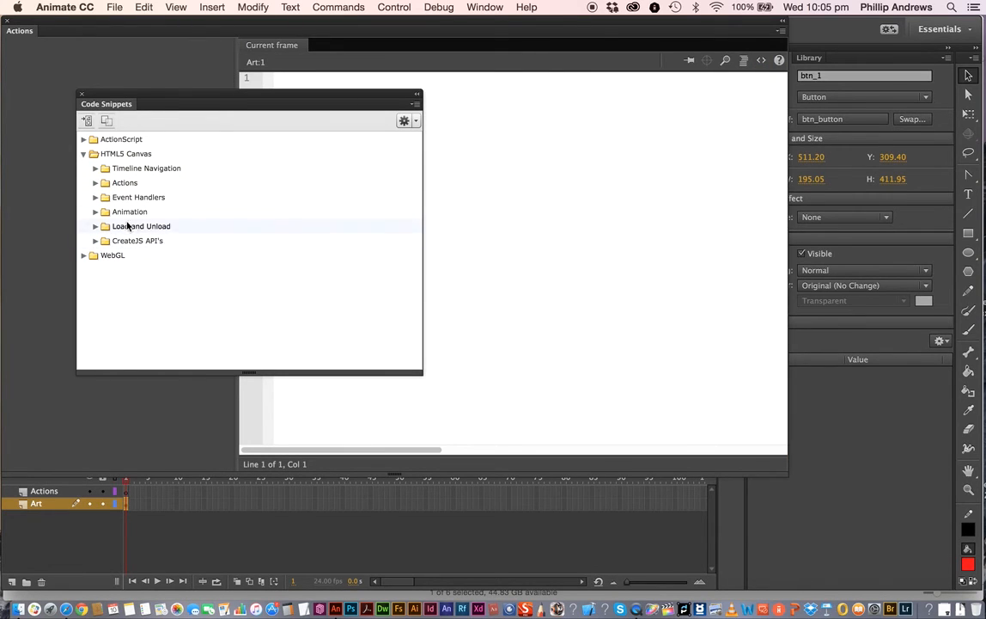
left_click(96, 183)
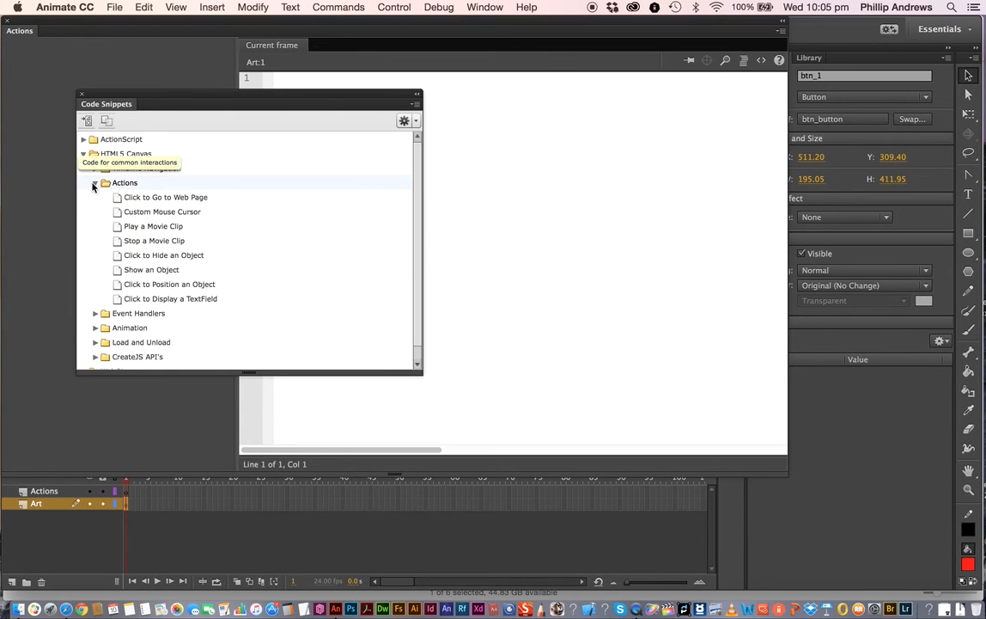
mouse_move(151, 201)
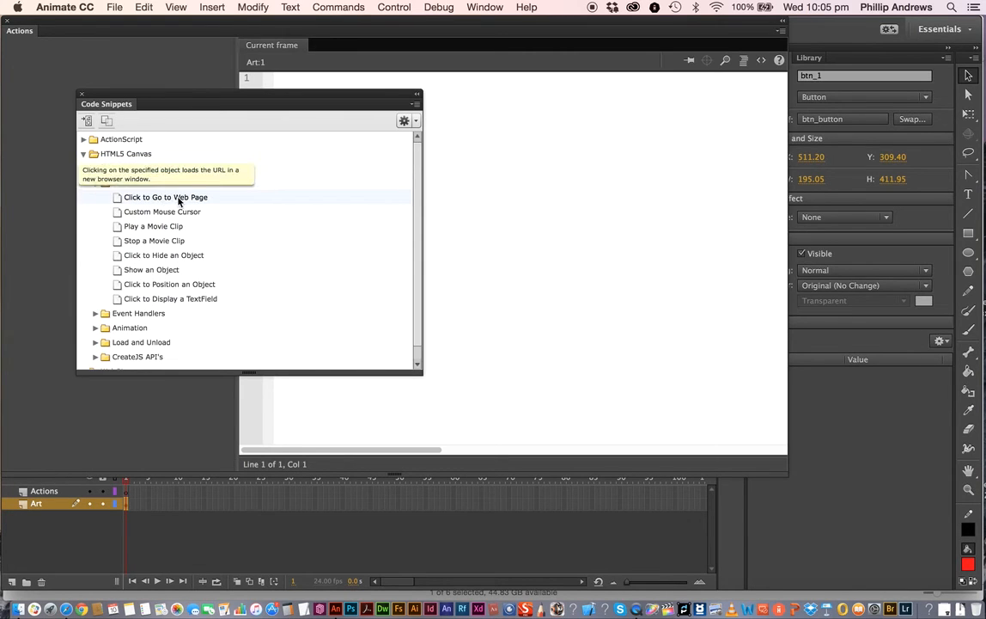
double_click(117, 199)
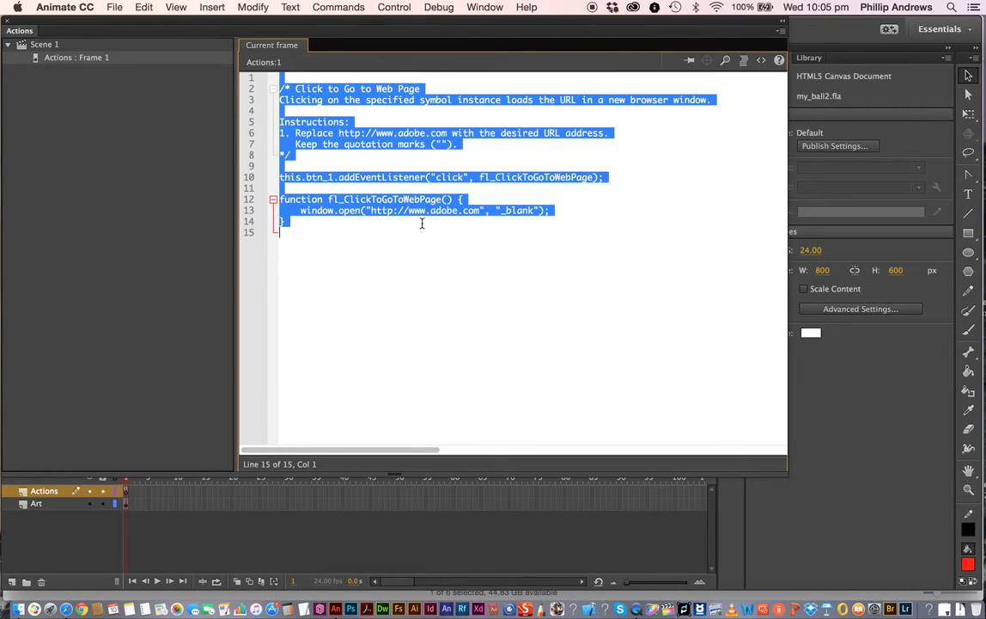
left_click(349, 250)
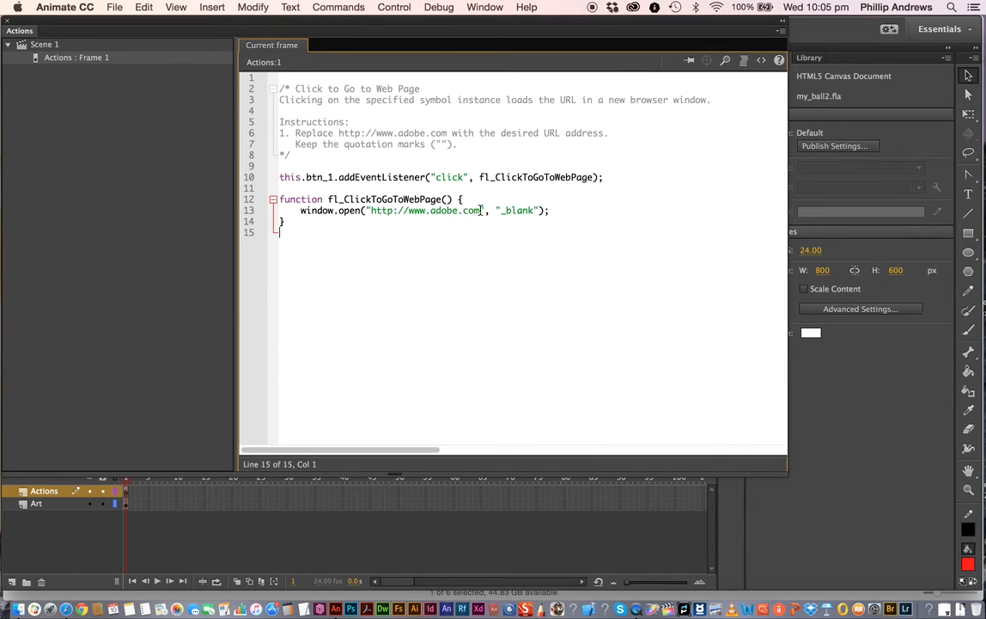
left_click_drag(482, 211, 429, 211)
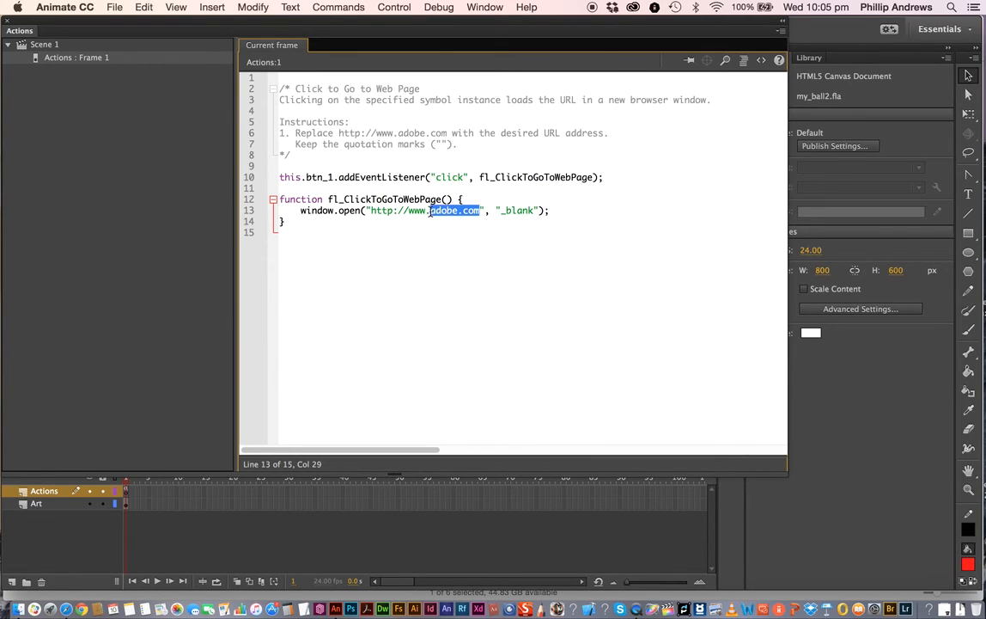
type("thinkf")
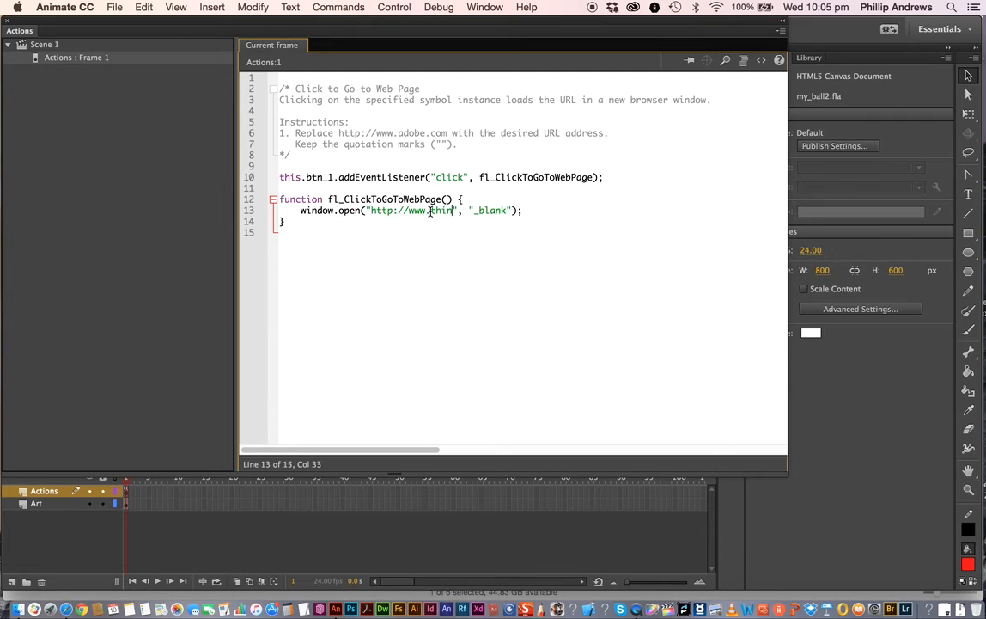
type("orward")
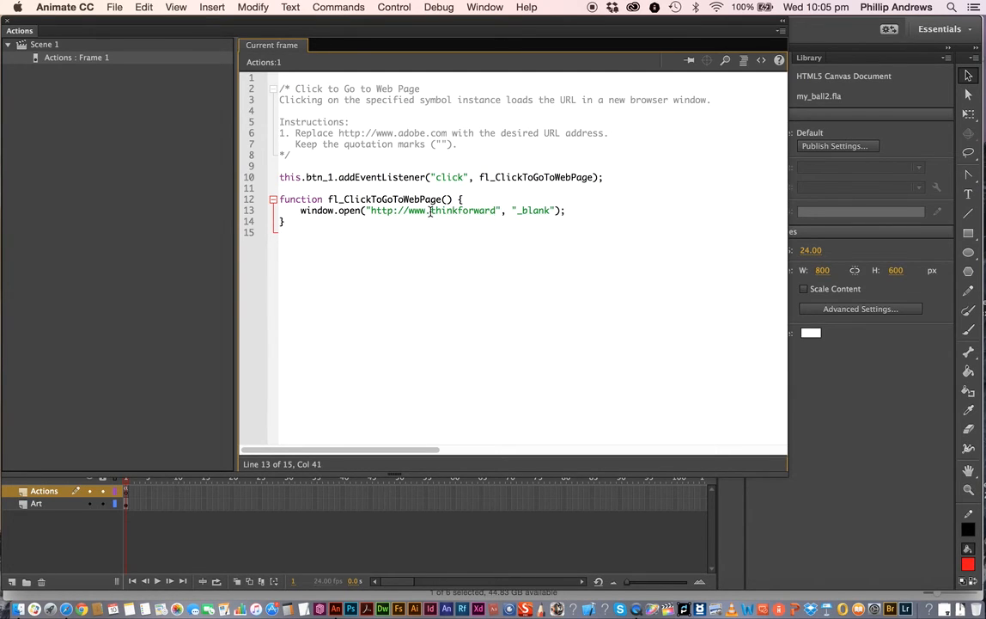
type(".co.nz")
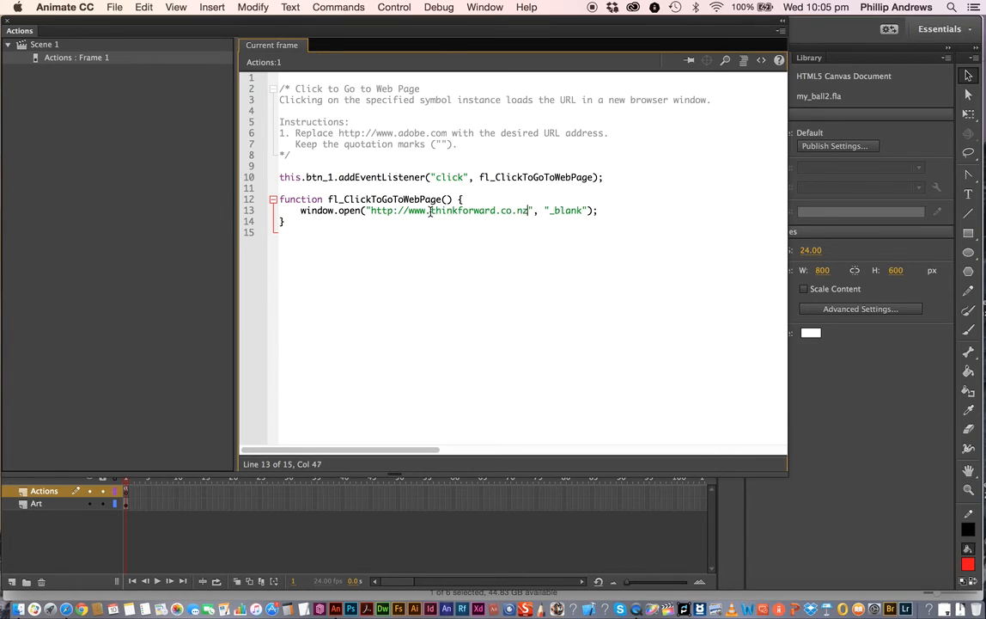
left_click_drag(585, 212, 554, 211)
type("self")
- Save the document and close the Actions and Code Snippets panels
left_click(115, 10)
left_click(136, 110)
left_click(9, 25)
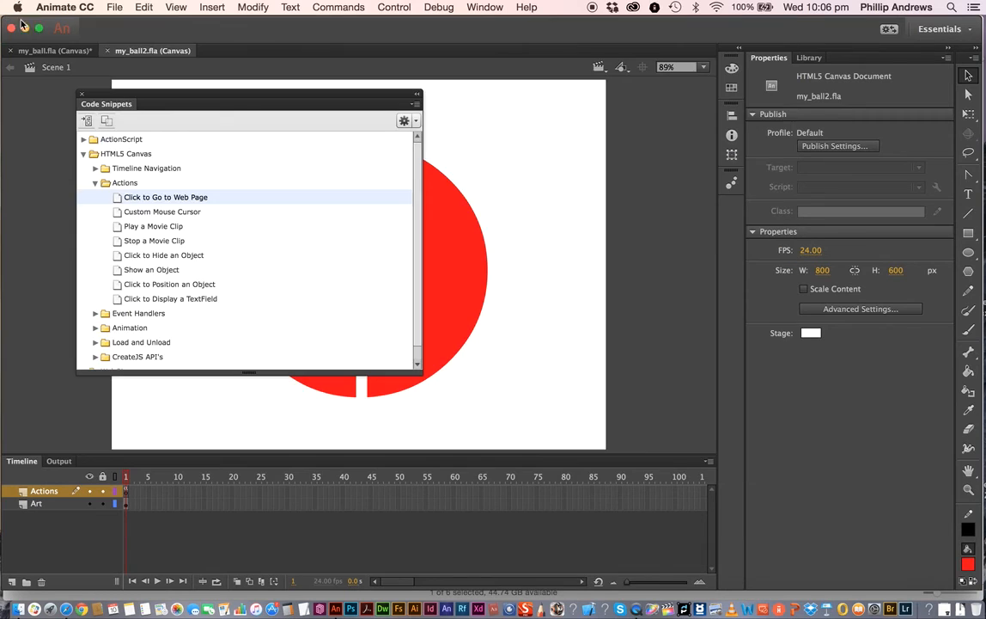
left_click(80, 94)
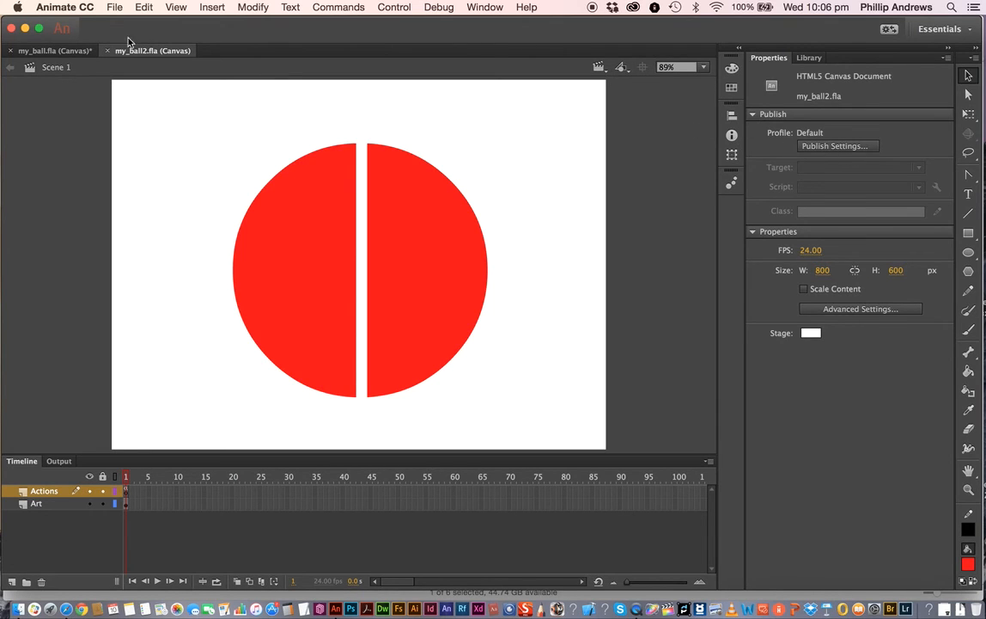
- Open Publish Settings and enable Make responsive and Include preloader with the Default preloader
left_click(115, 7)
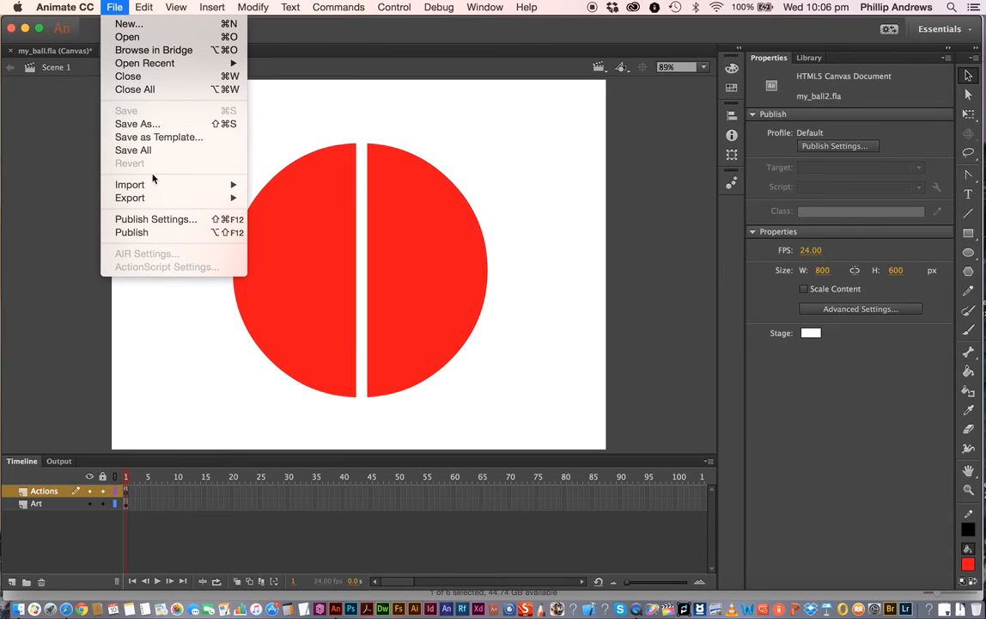
left_click(183, 221)
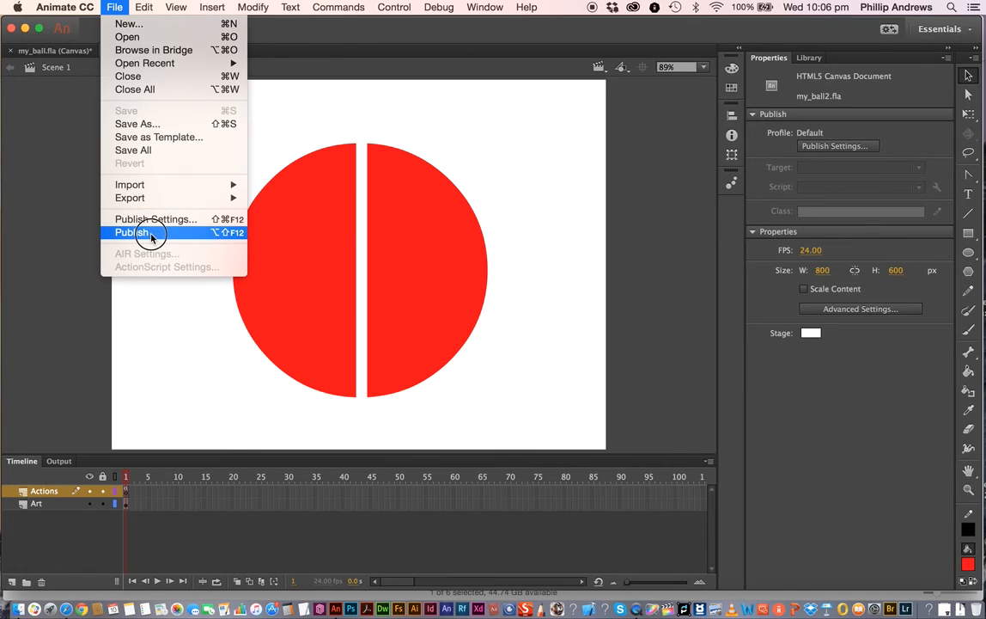
left_click(176, 220)
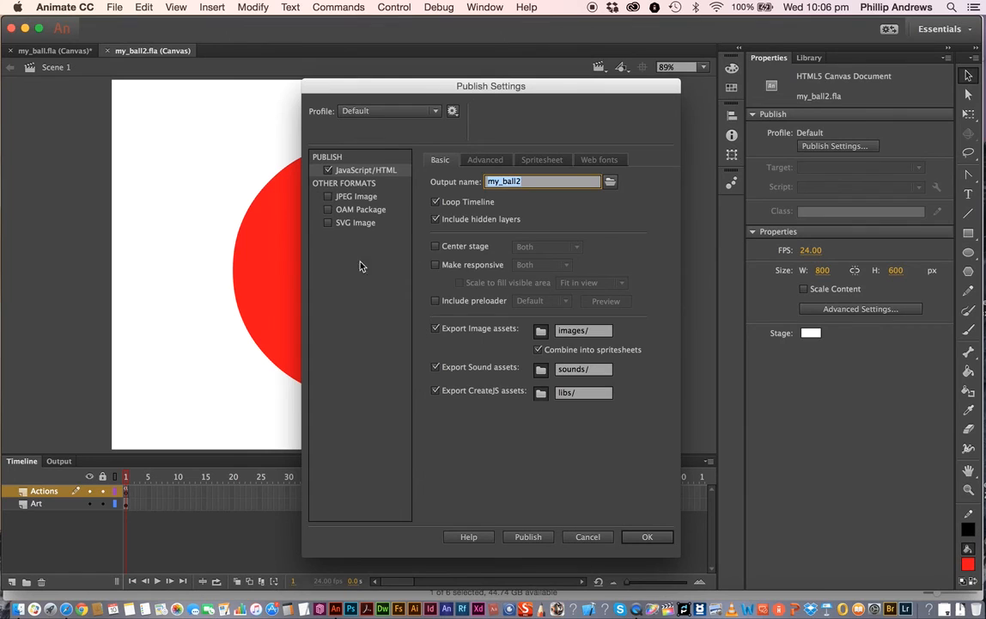
left_click(436, 266)
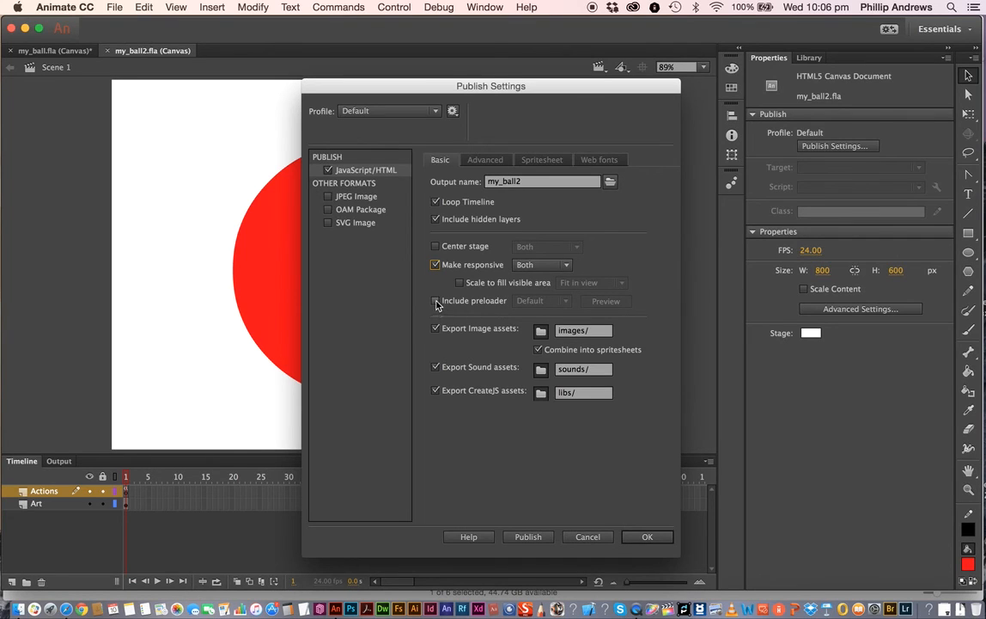
left_click(435, 301)
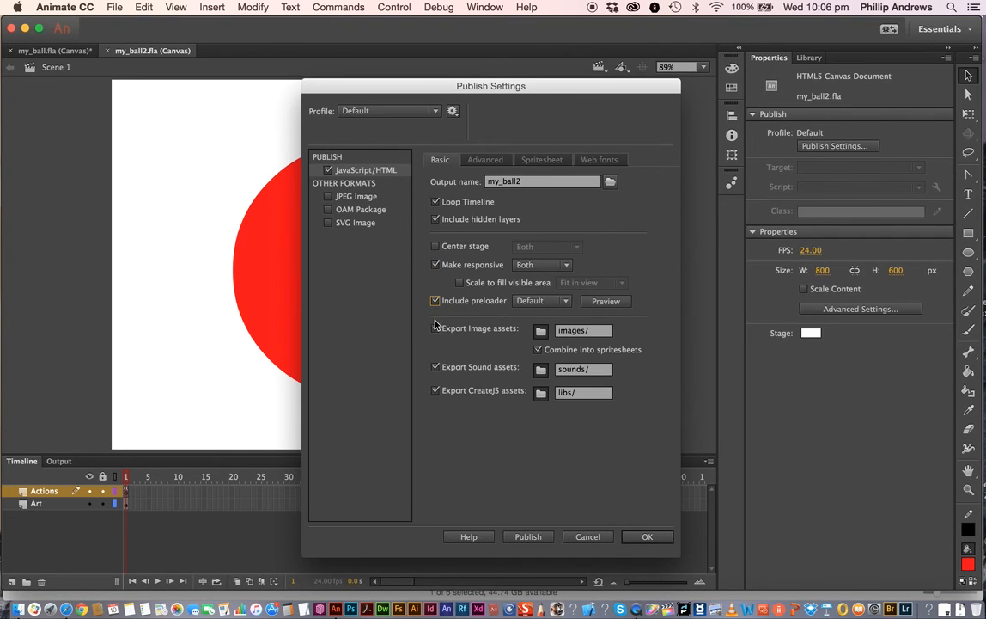
left_click(565, 304)
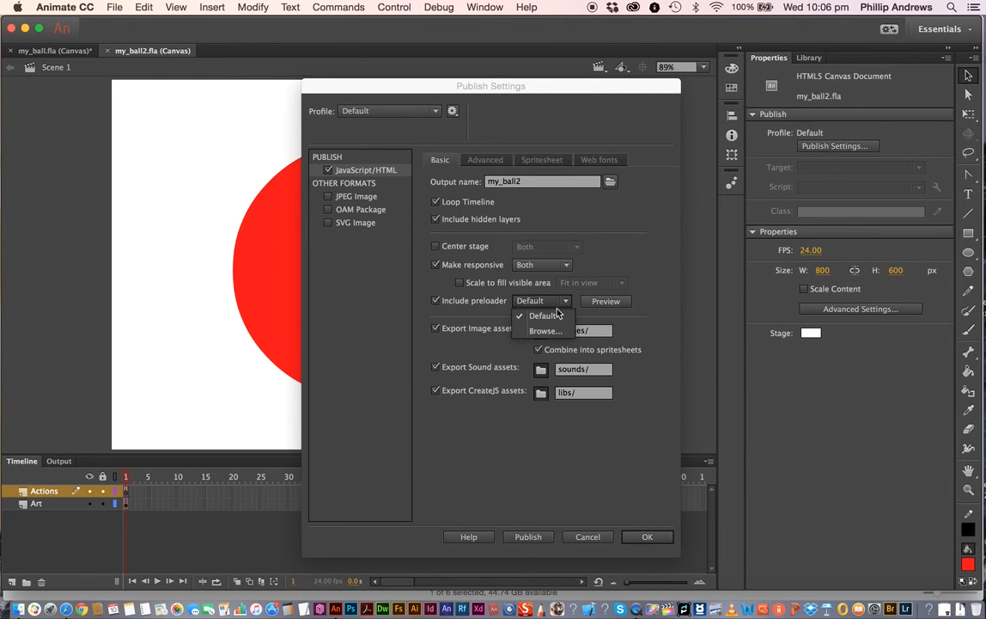
left_click(413, 314)
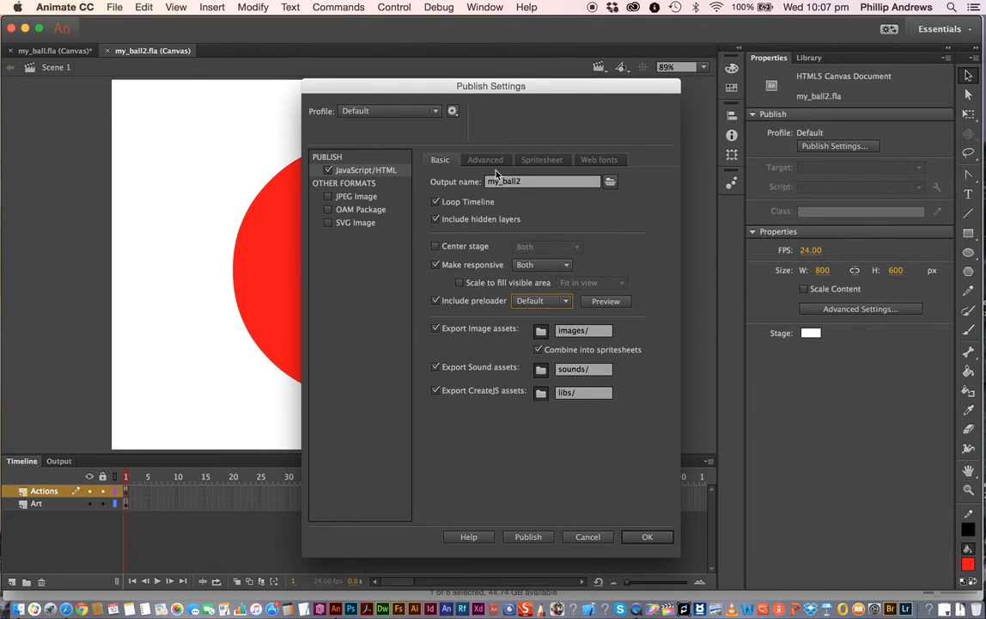
- Set the publish output destination to the this two folder inside this one, keeping the name my_ball2
left_click(610, 182)
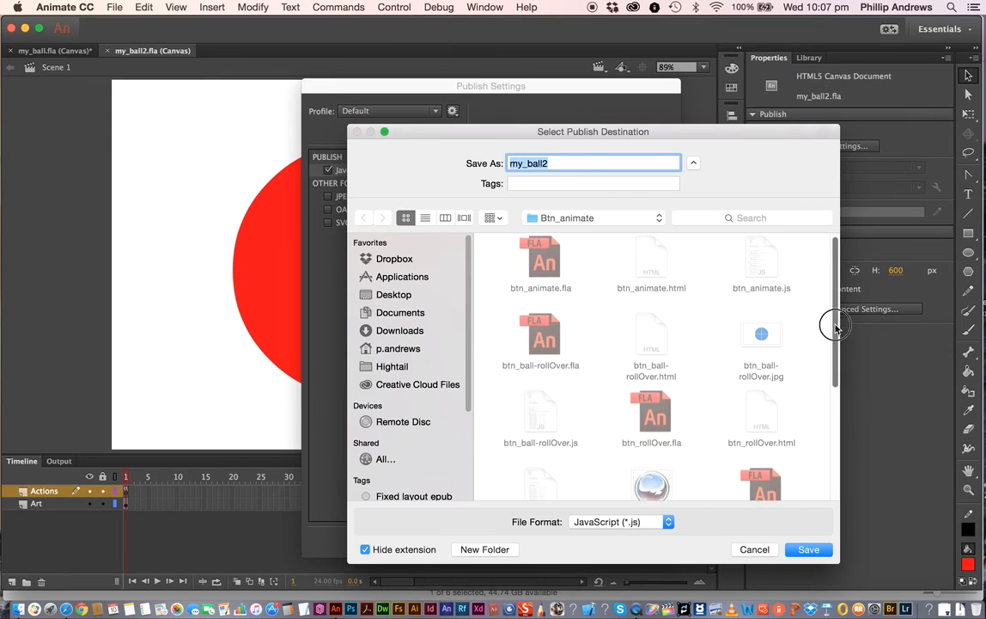
left_click_drag(830, 321, 806, 443)
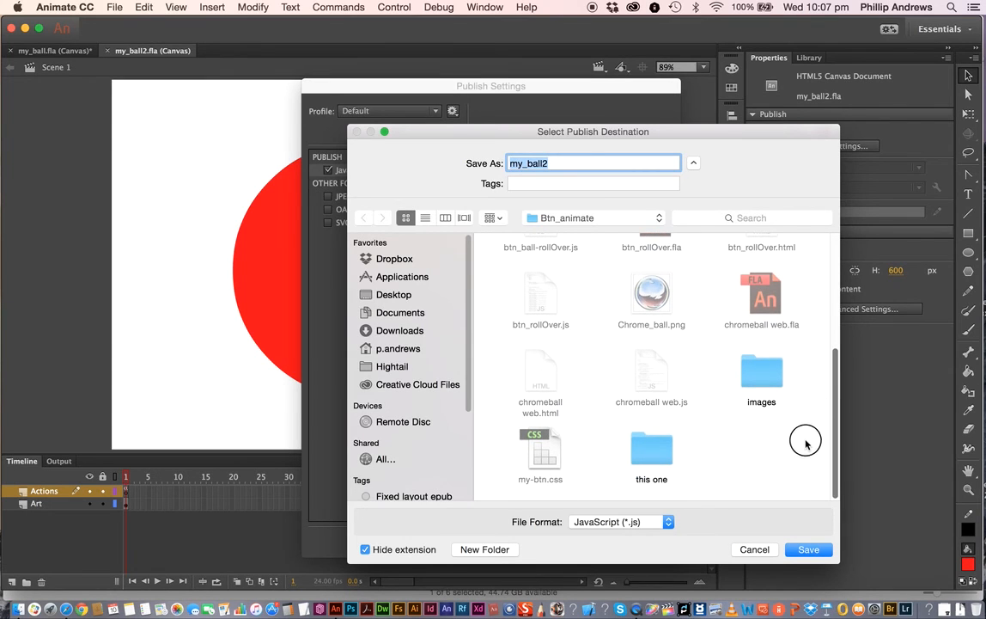
double_click(651, 447)
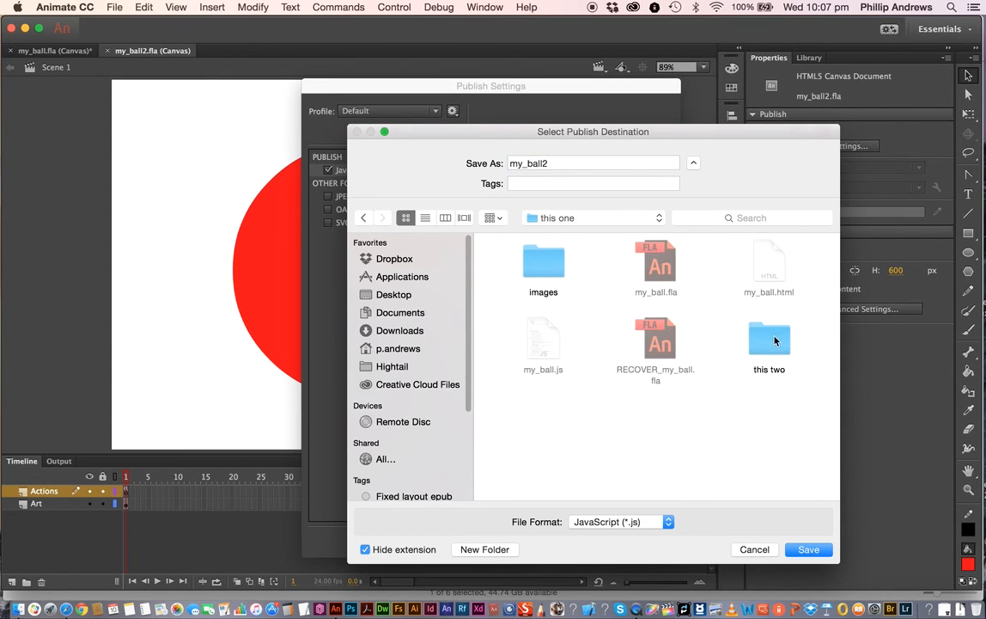
double_click(771, 341)
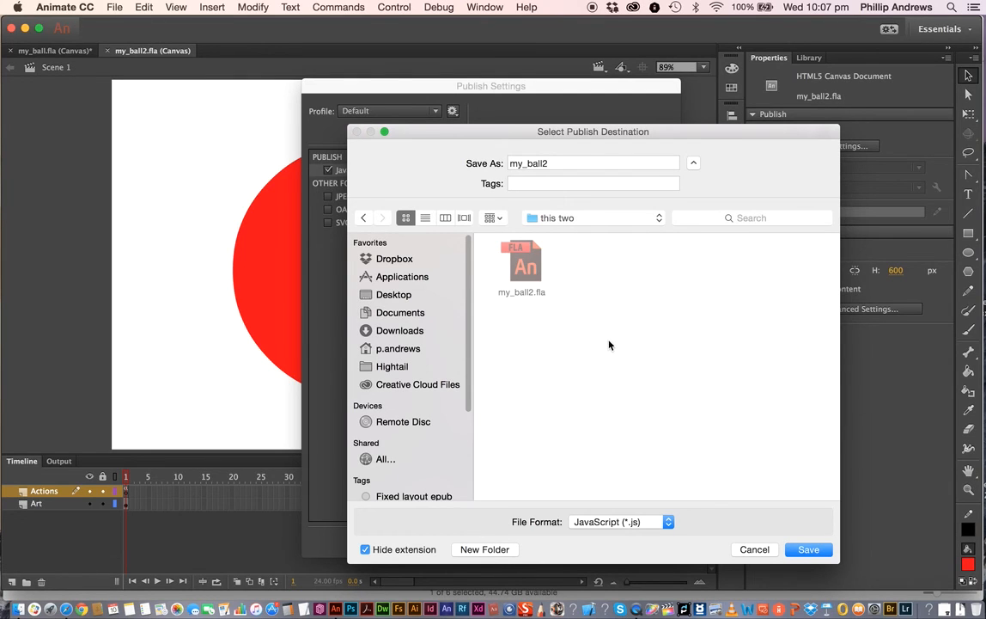
left_click(814, 550)
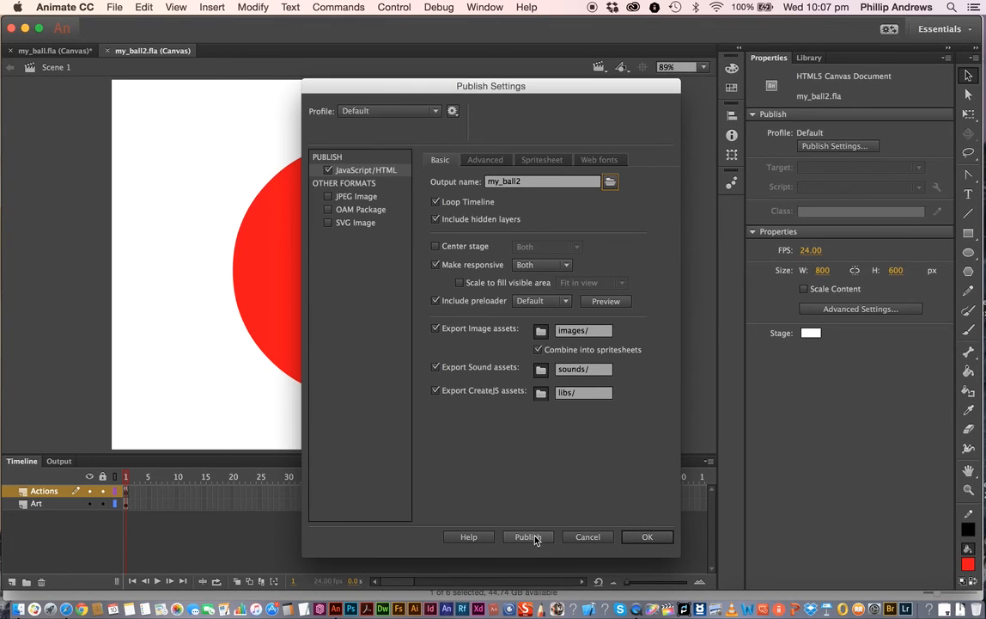
- Set the spritesheet PNG background colour to white
left_click(485, 160)
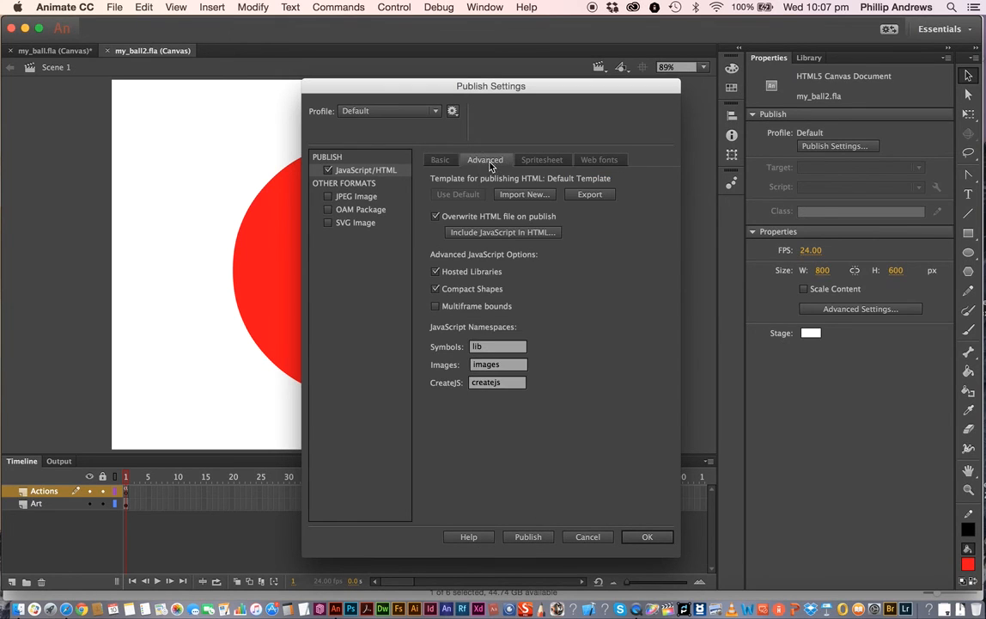
left_click(541, 160)
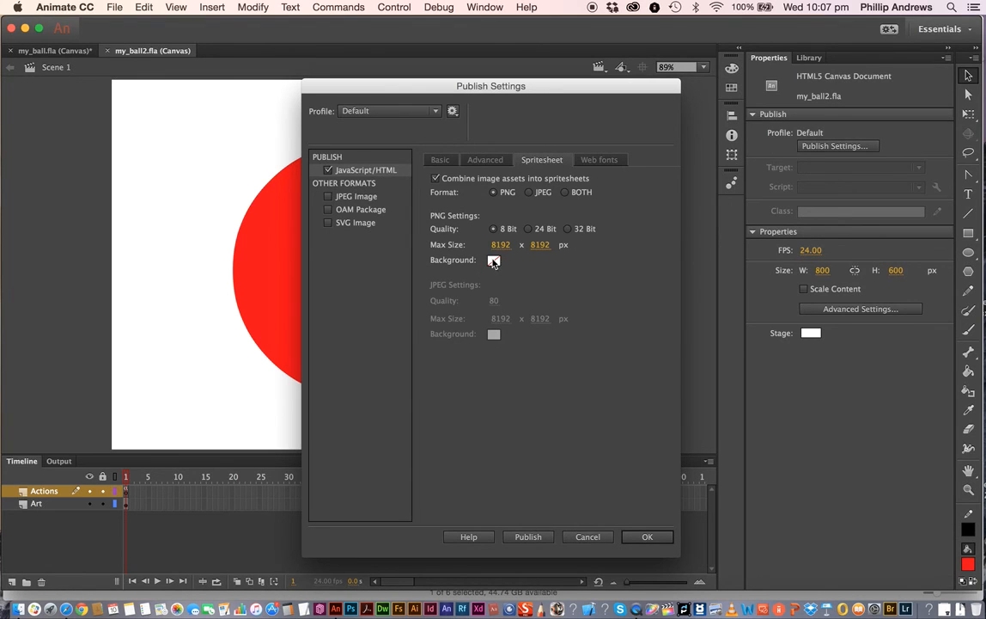
left_click(494, 261)
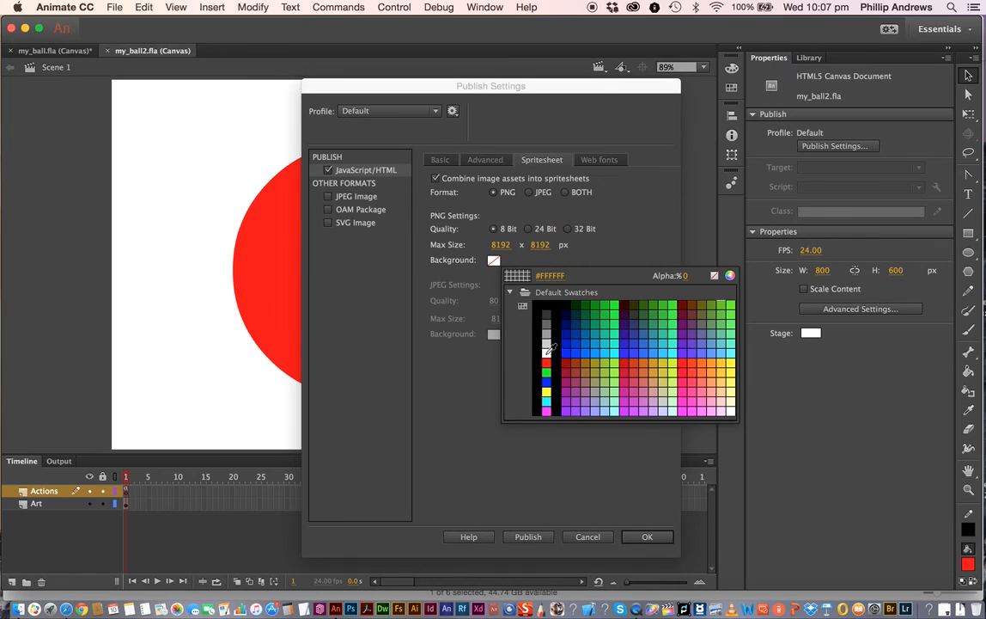
left_click(547, 351)
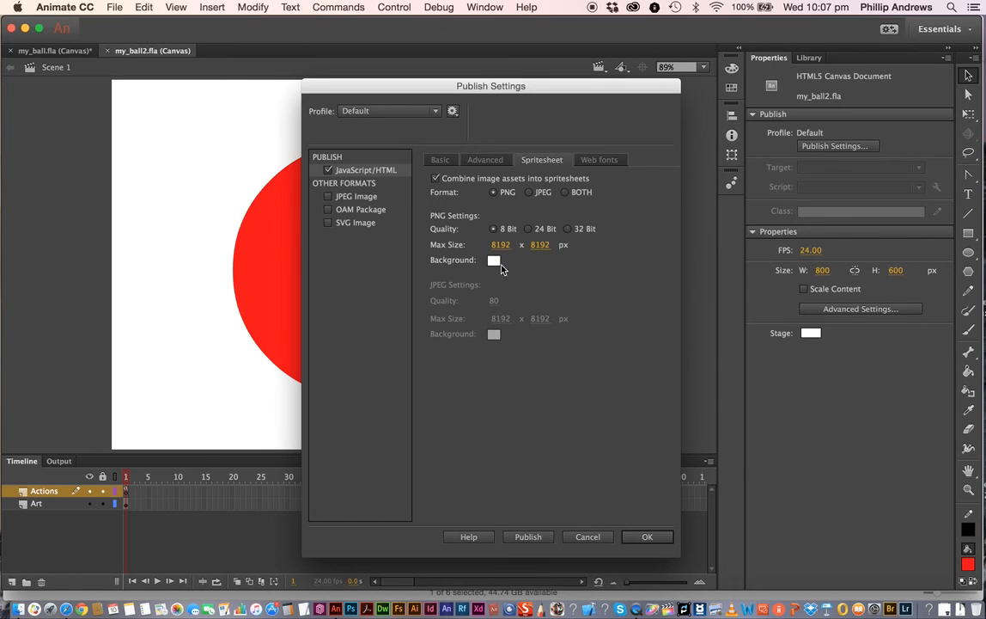
- Publish the document with the current settings and close Publish Settings
left_click(610, 162)
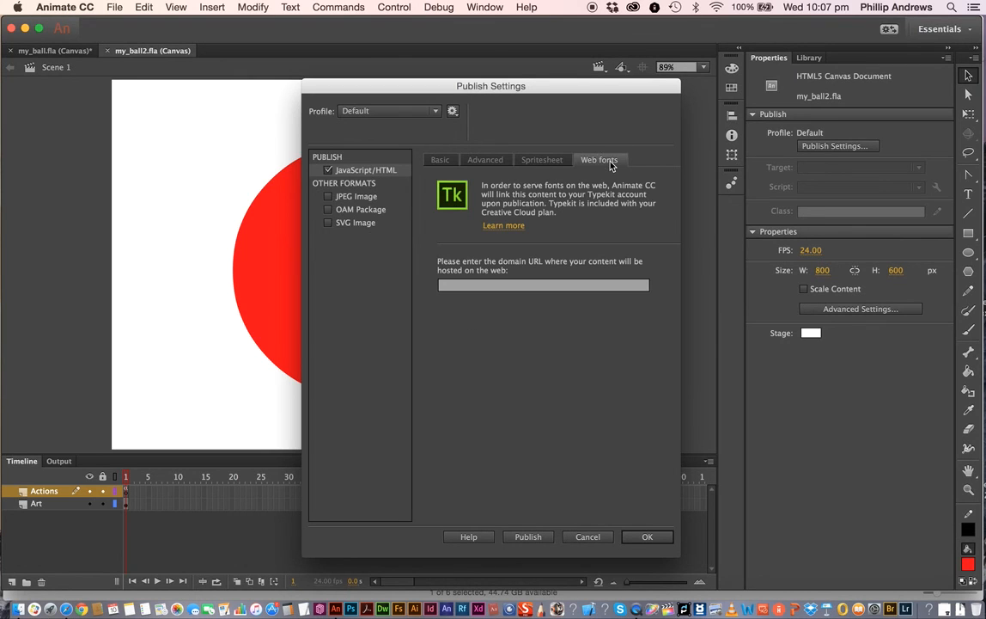
left_click(444, 165)
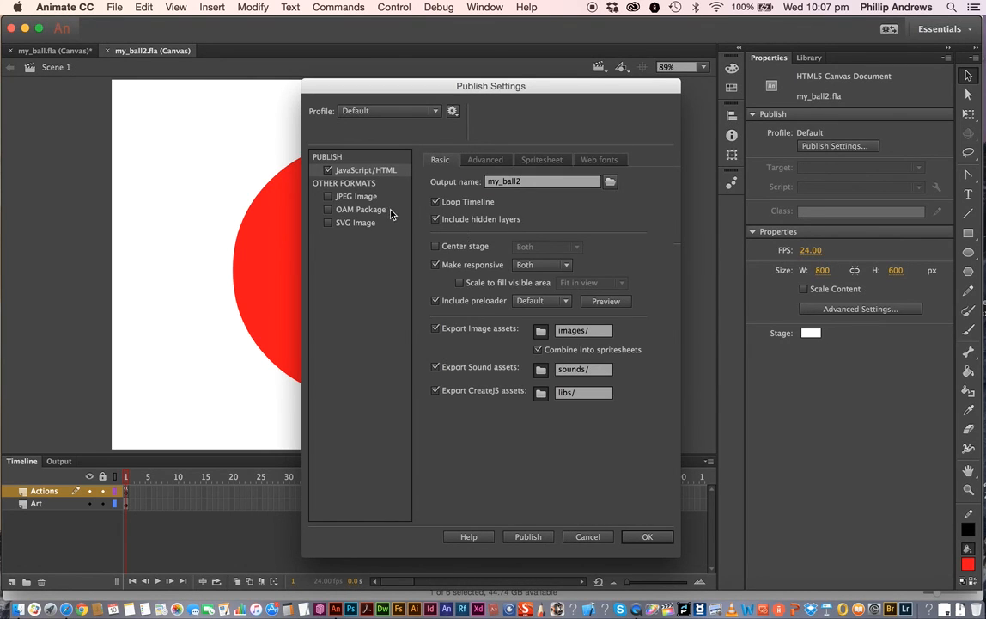
left_click(524, 539)
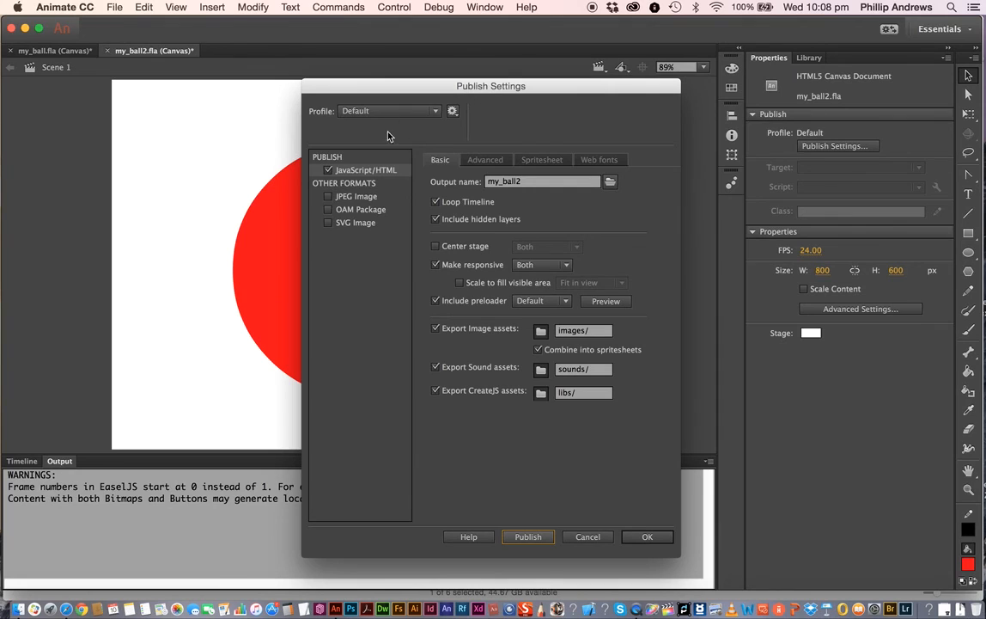
left_click(649, 537)
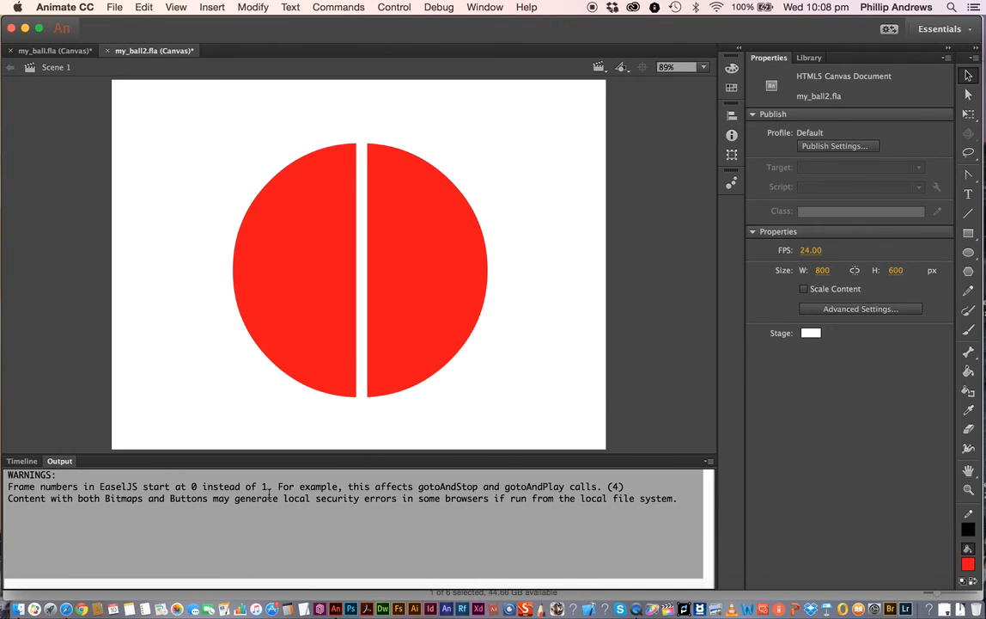
- Switch back to the Timeline panel and save the document
left_click(32, 463)
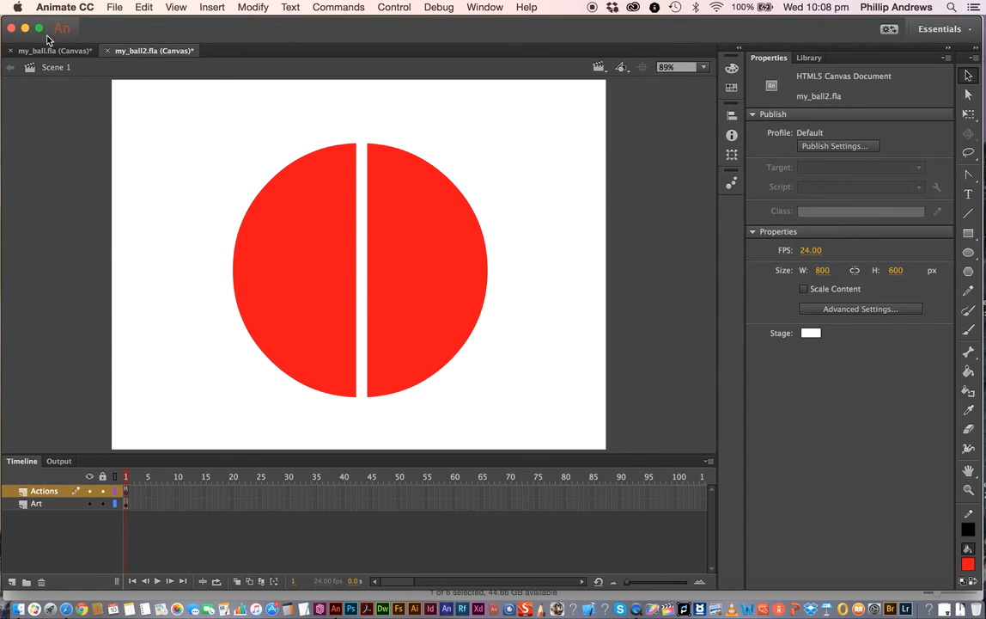
key("super+s")
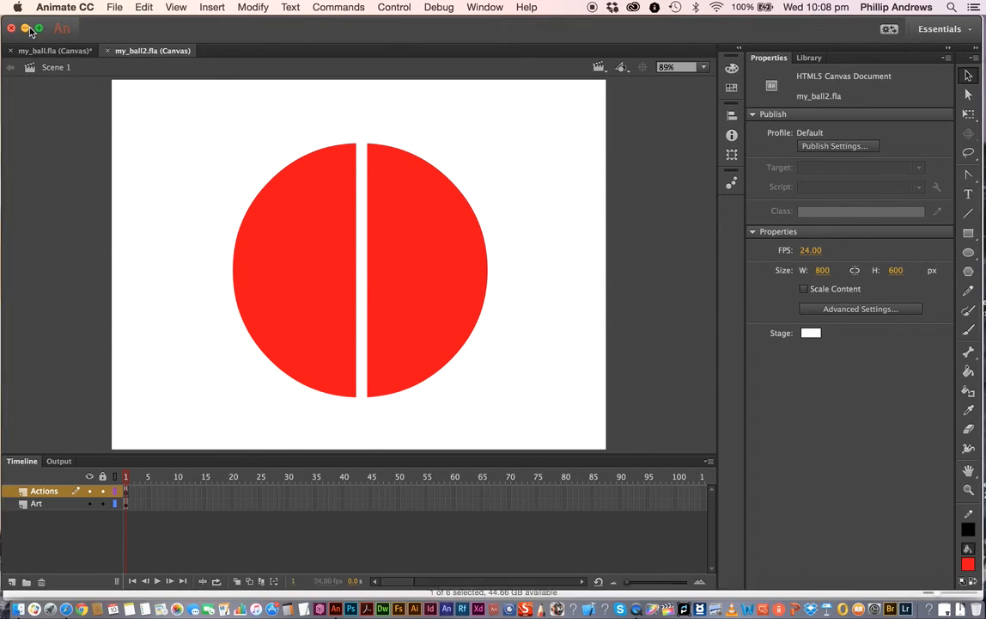
- Browse the published files in the this two folder and its images folder
left_click(26, 28)
left_click(558, 95)
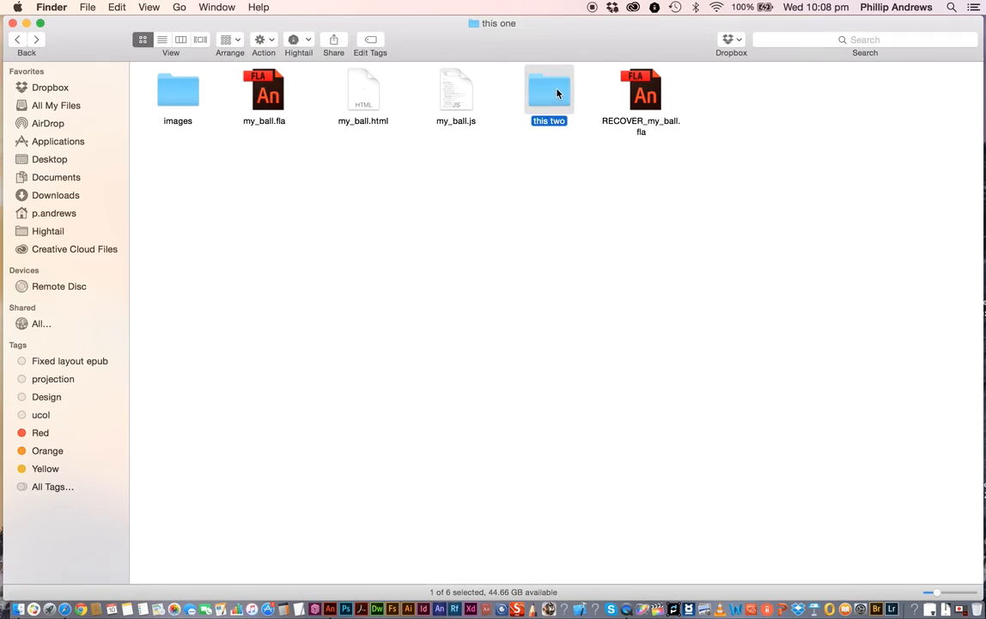
double_click(557, 93)
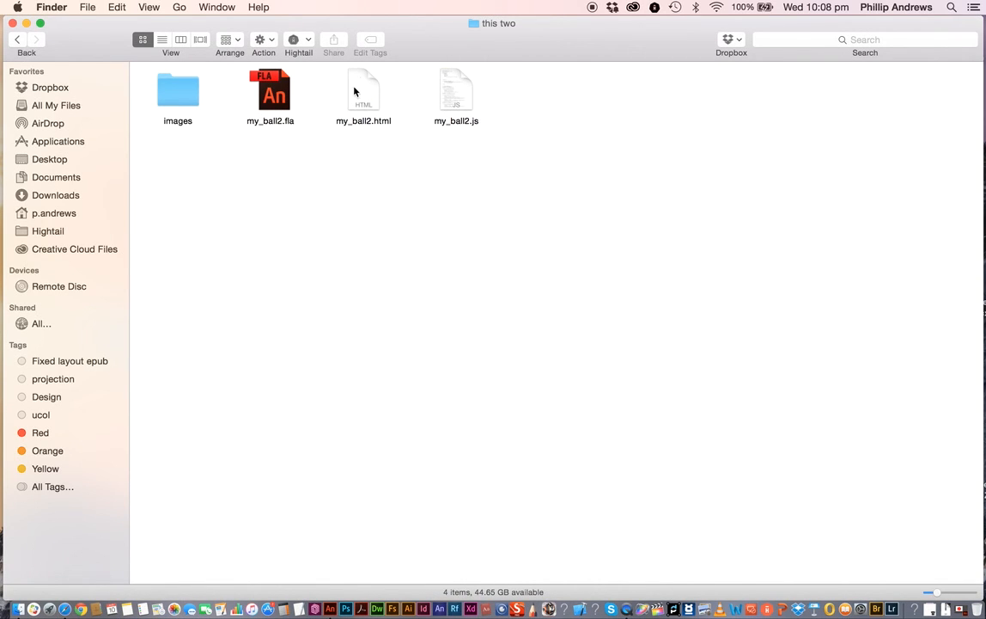
double_click(181, 98)
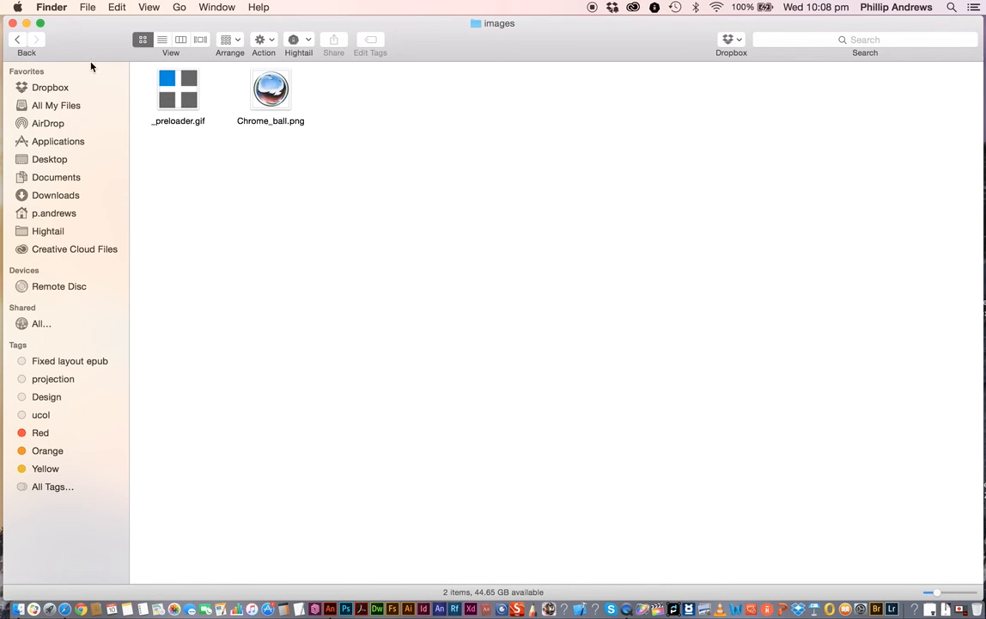
left_click(19, 40)
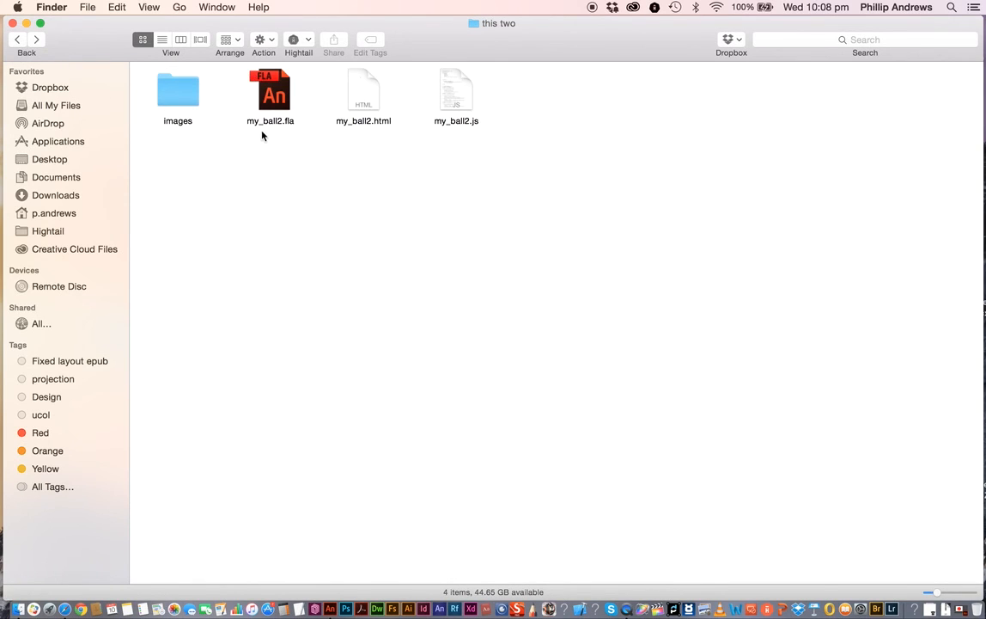
- Open my_ball2.html in the browser, enlarge the window, and click the ball to test the thinkforward.co.nz link
double_click(364, 92)
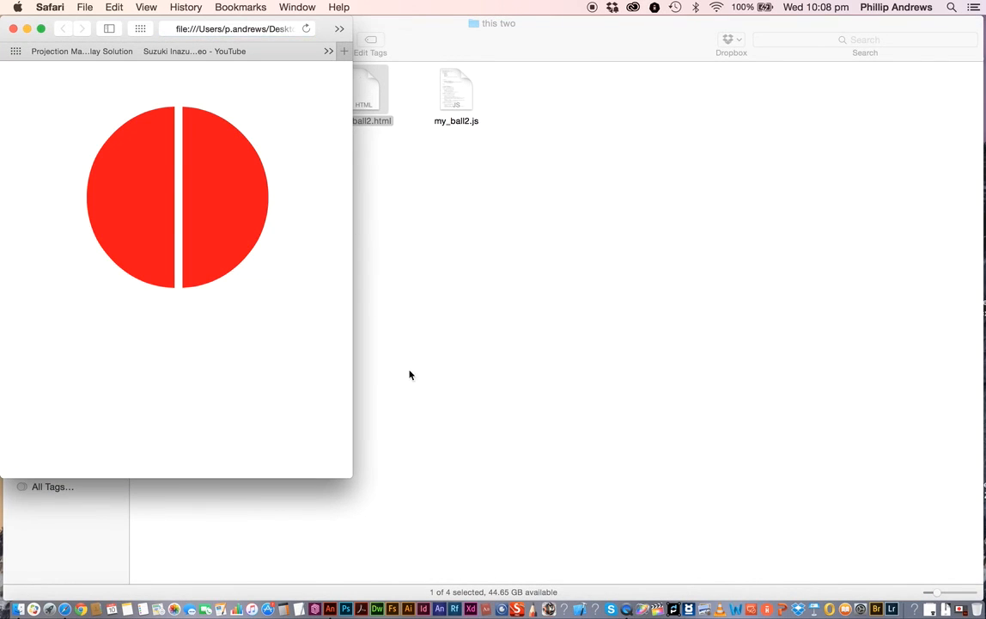
left_click_drag(353, 475, 931, 581)
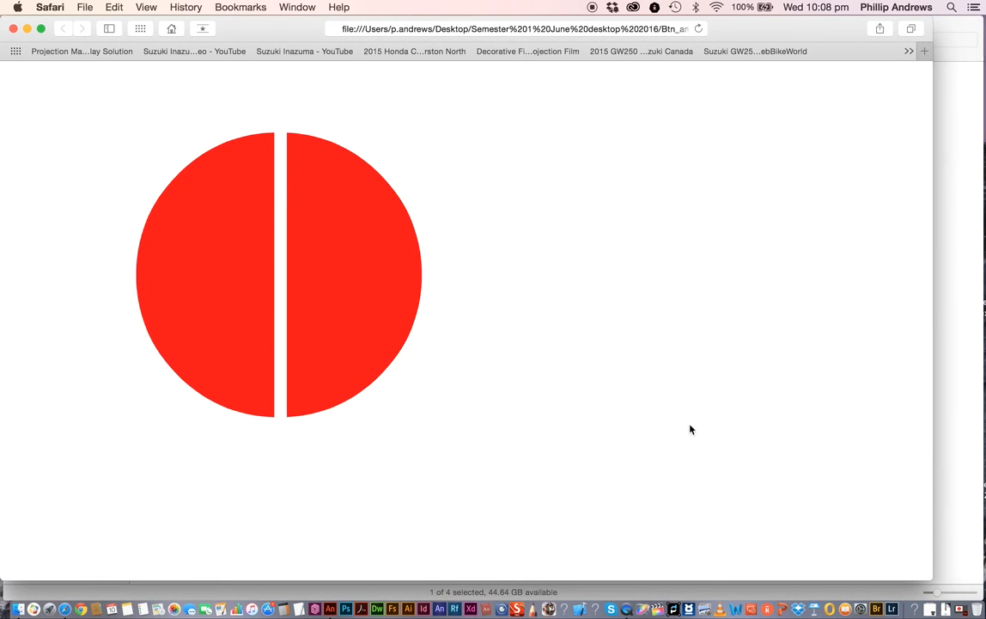
mouse_move(375, 282)
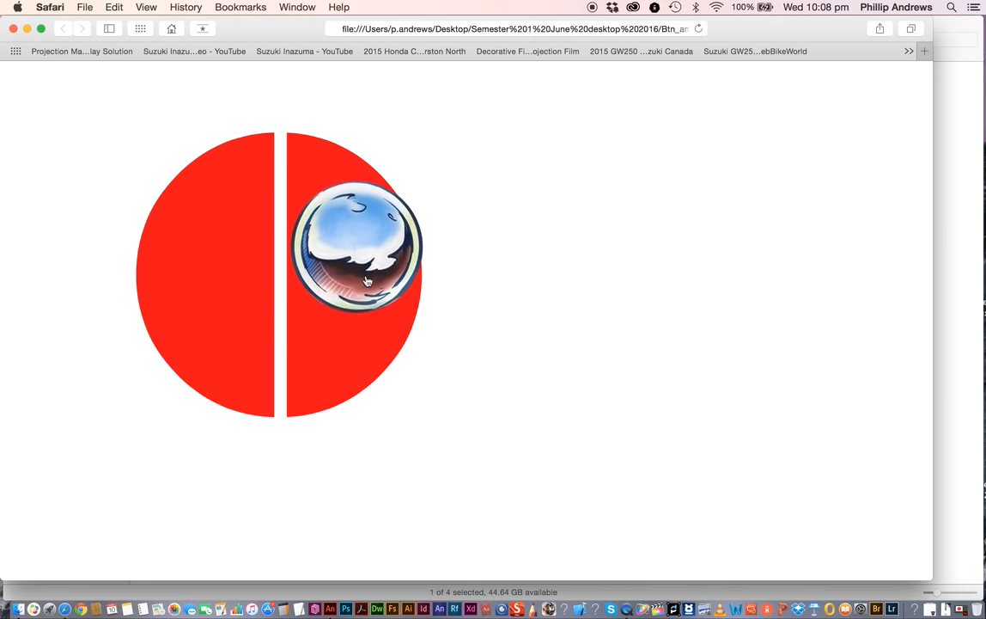
left_click(363, 288)
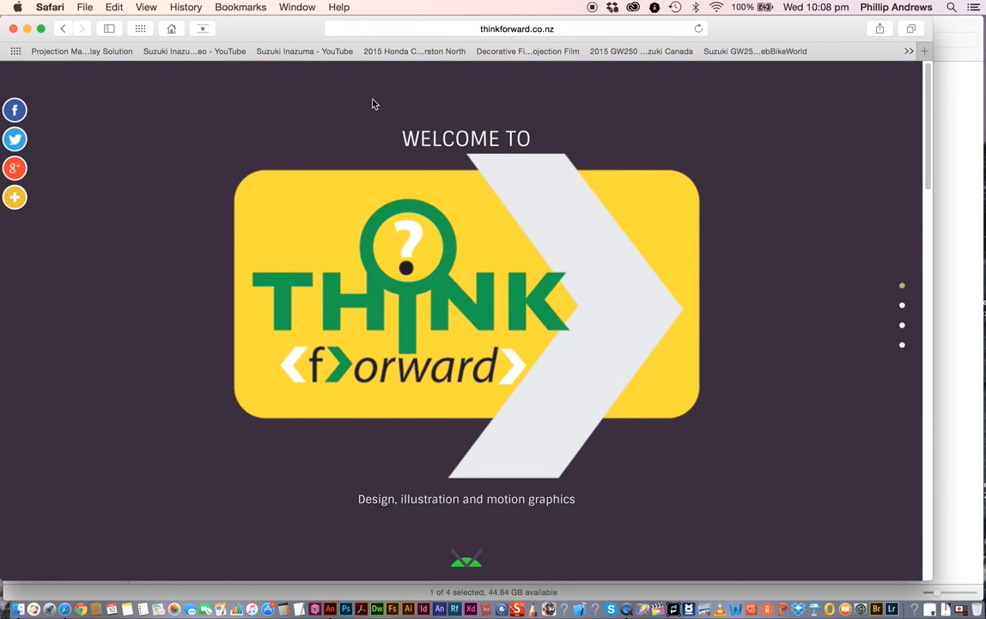
- Go back to the ball page, resize the browser window to check responsiveness, and close the browser
left_click_drag(930, 579, 500, 479)
left_click(63, 28)
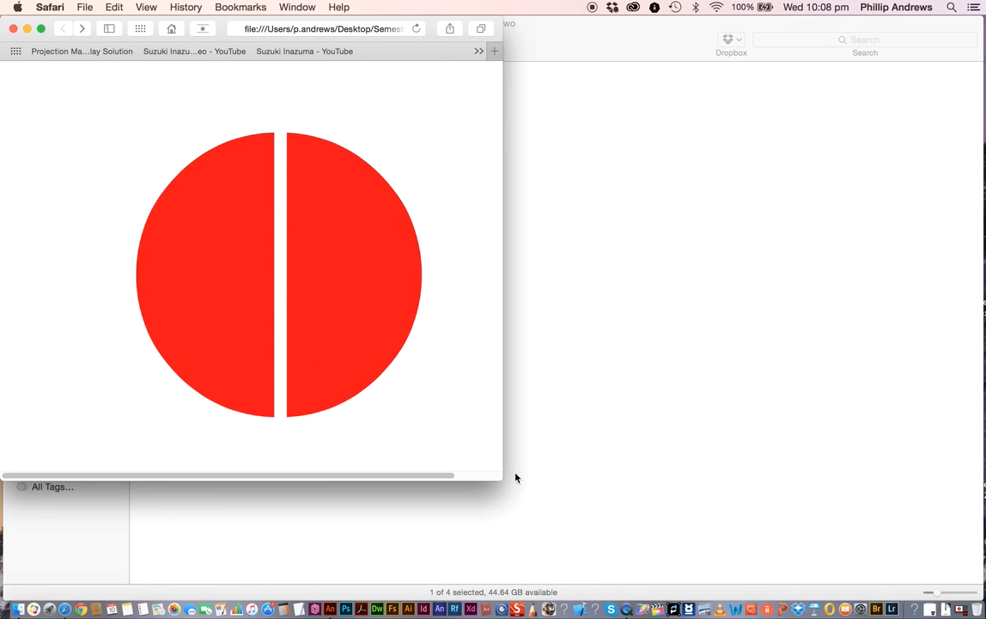
left_click_drag(501, 478, 737, 544)
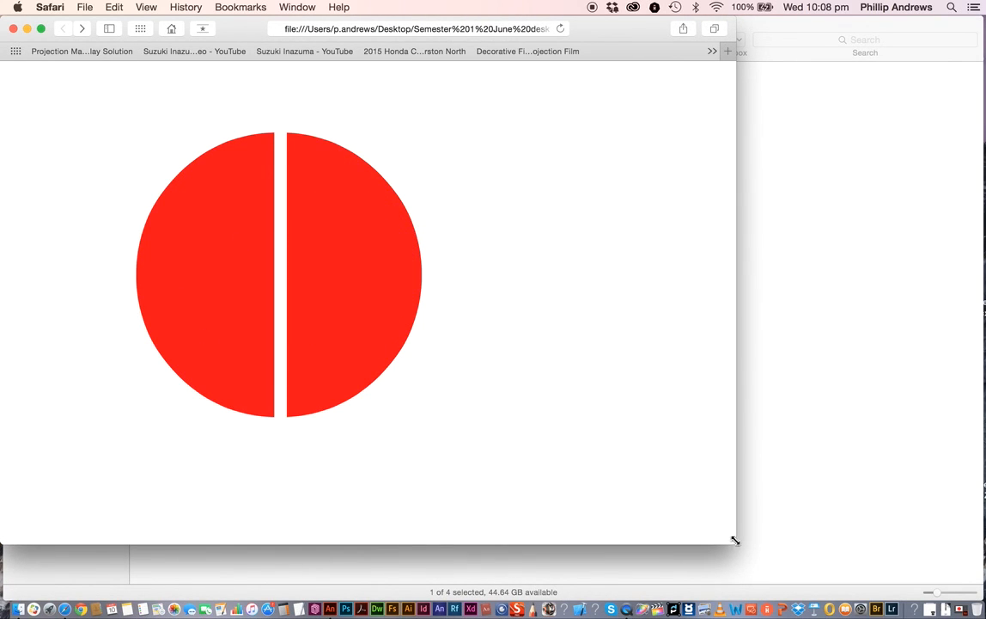
left_click_drag(735, 542, 798, 533)
left_click(13, 28)
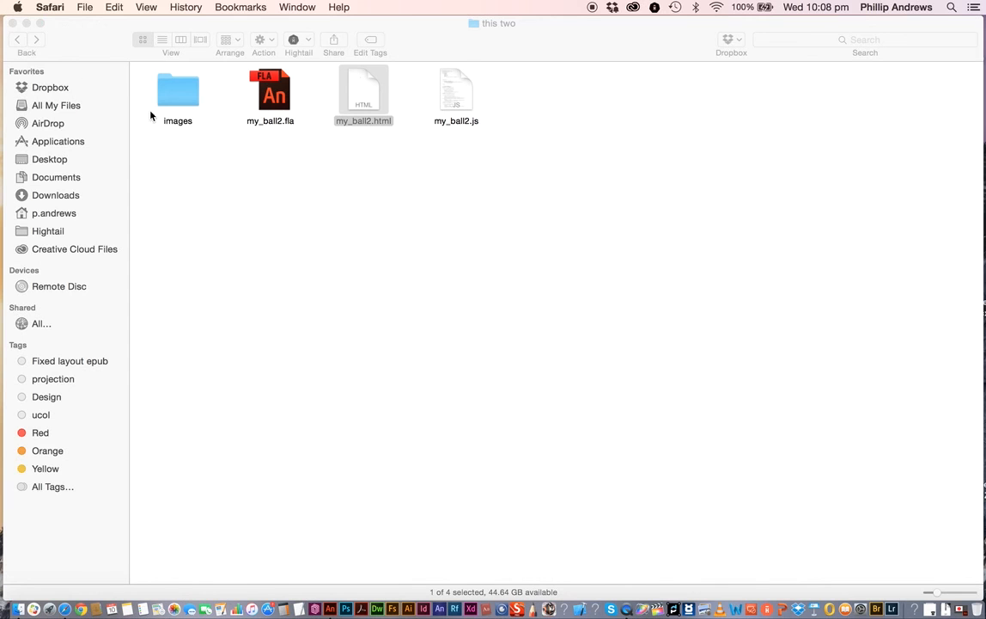
- Enable Center stage set to Both in Publish Settings, then publish again and close the dialog
left_click(945, 608)
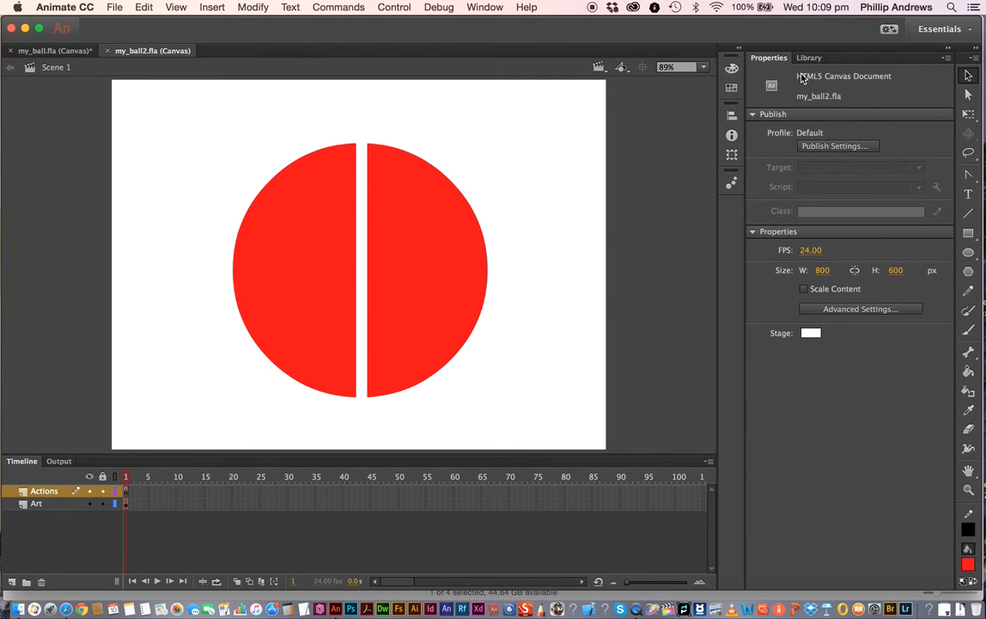
left_click(854, 148)
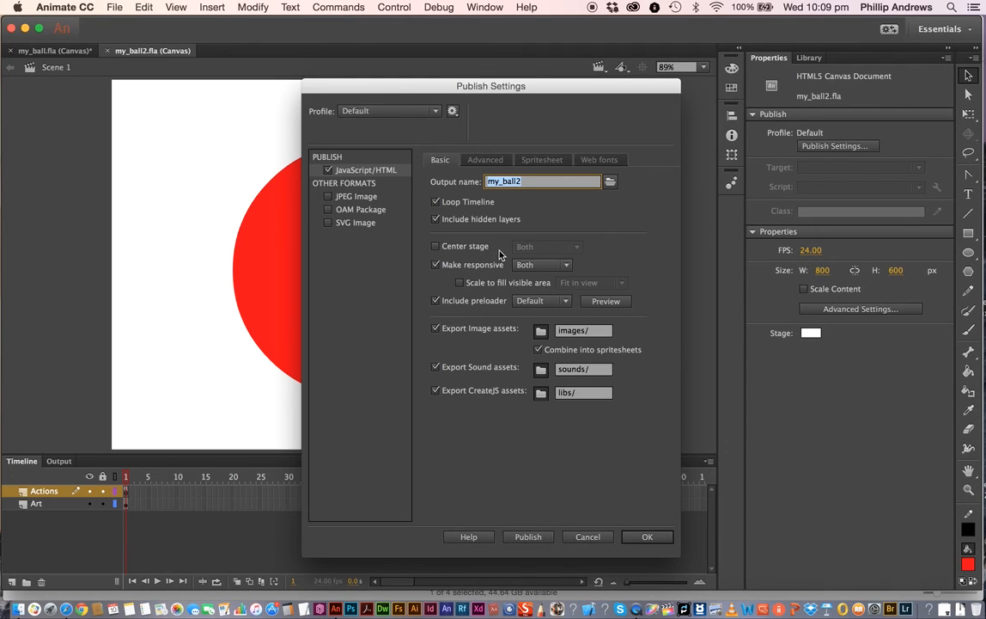
left_click(436, 247)
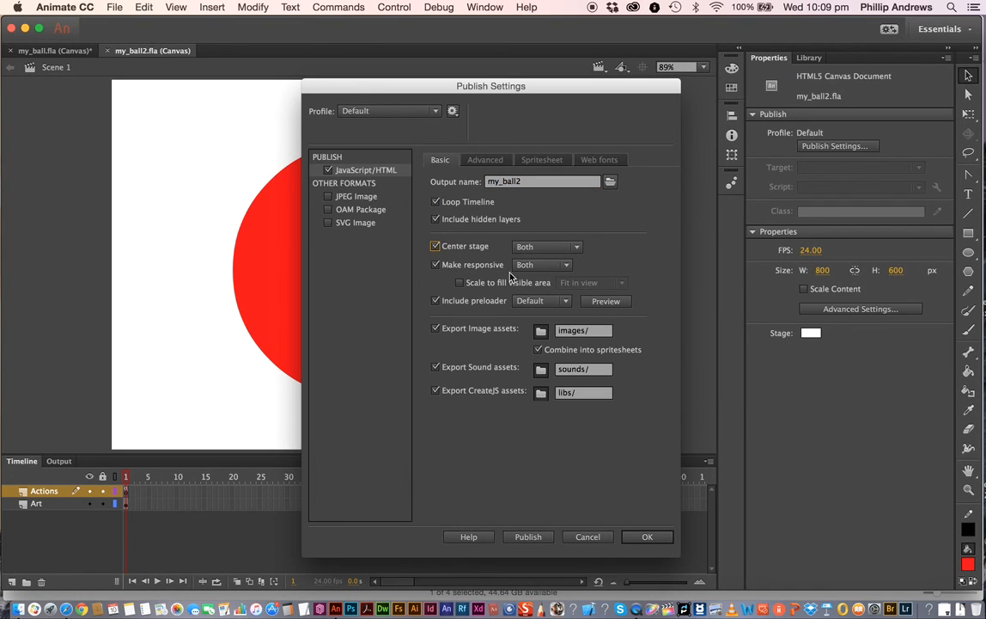
left_click(579, 248)
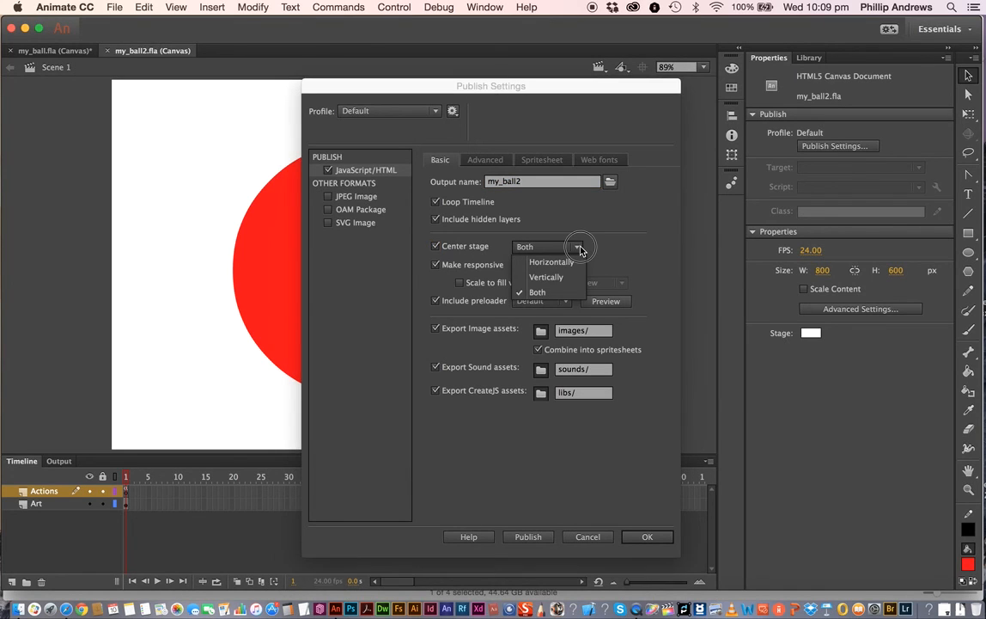
left_click(627, 251)
left_click(640, 539)
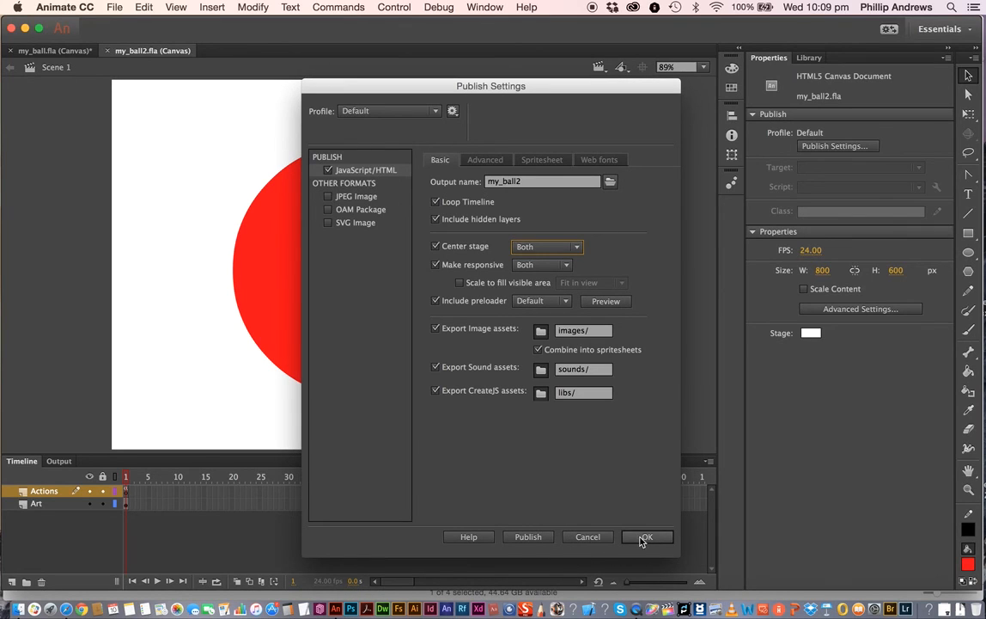
left_click(524, 539)
left_click(529, 537)
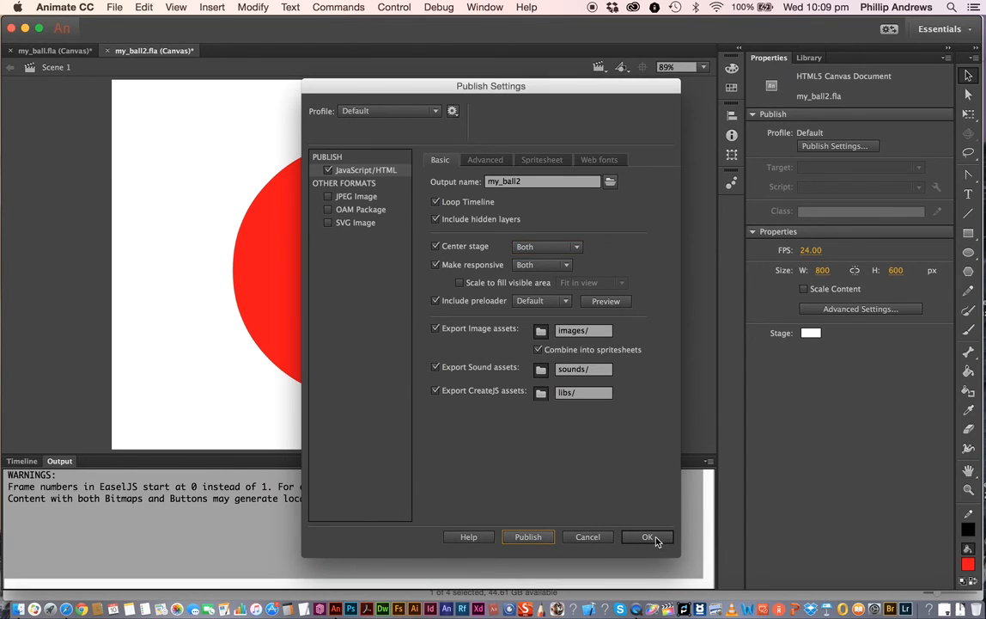
left_click(647, 536)
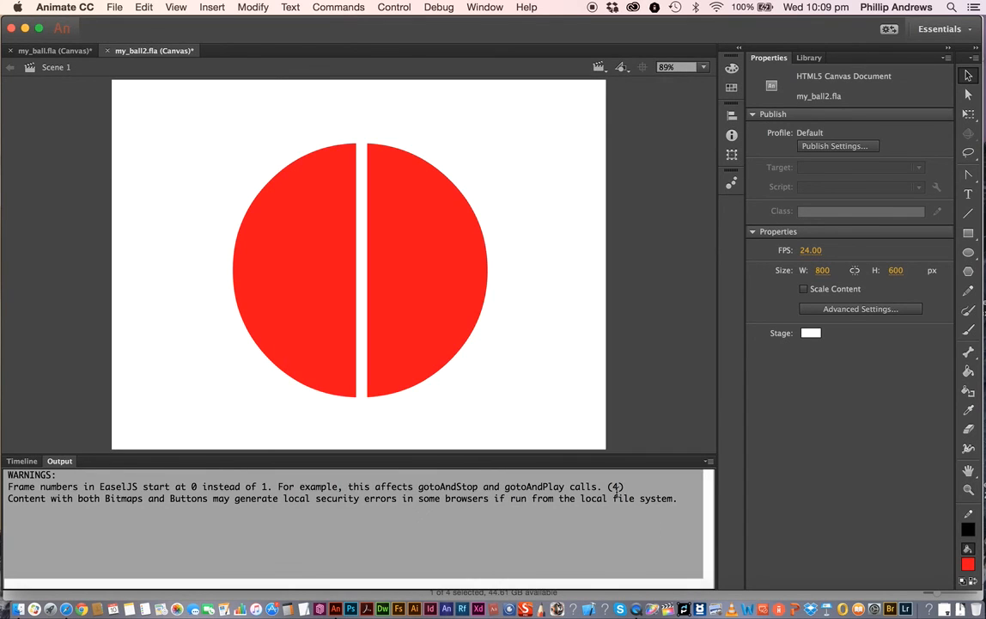
- Open the republished my_ball2.html, resize the window, click the ball to test the link, and go back
left_click(25, 28)
left_click(378, 121)
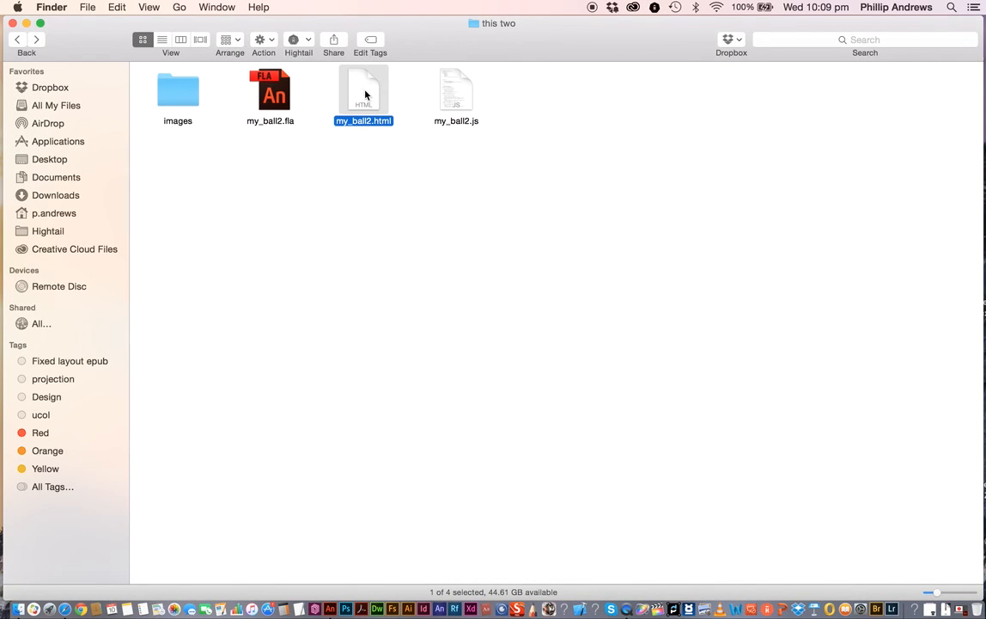
double_click(365, 94)
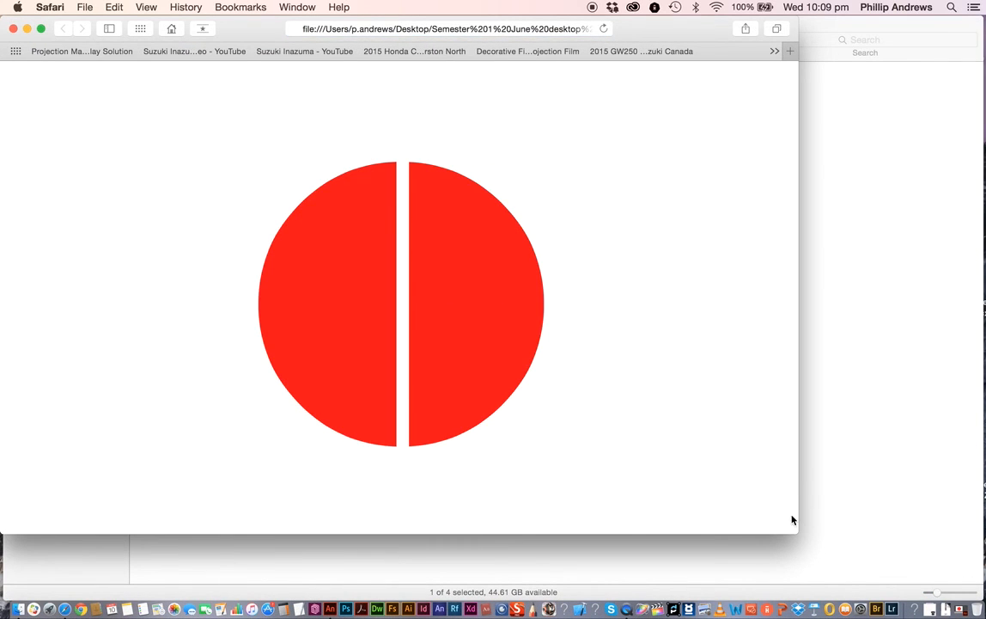
mouse_move(795, 531)
left_mouse_down()
mouse_move(586, 462)
mouse_move(802, 515)
left_mouse_up()
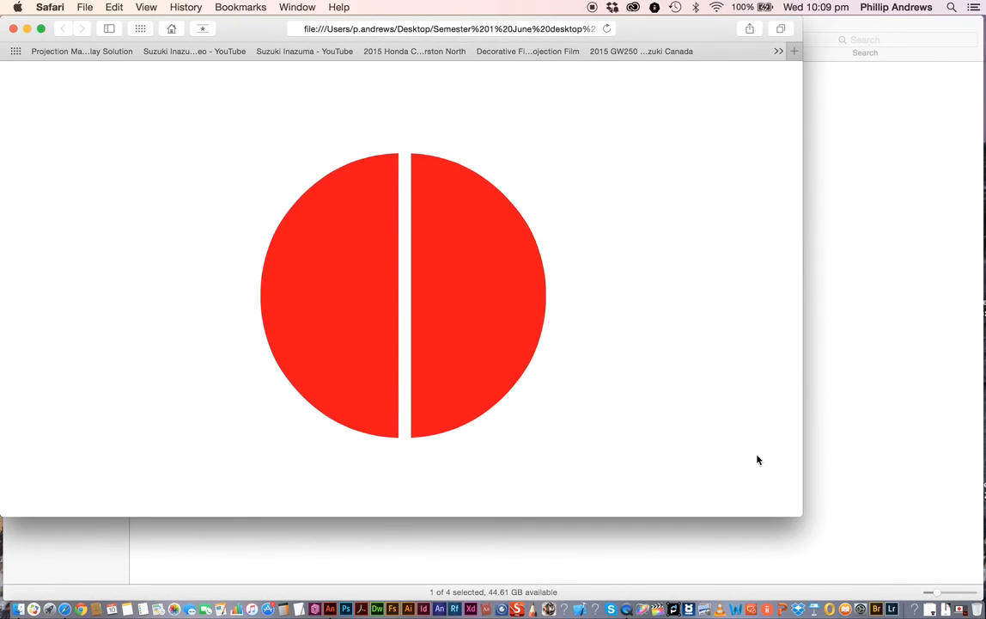
left_click(487, 281)
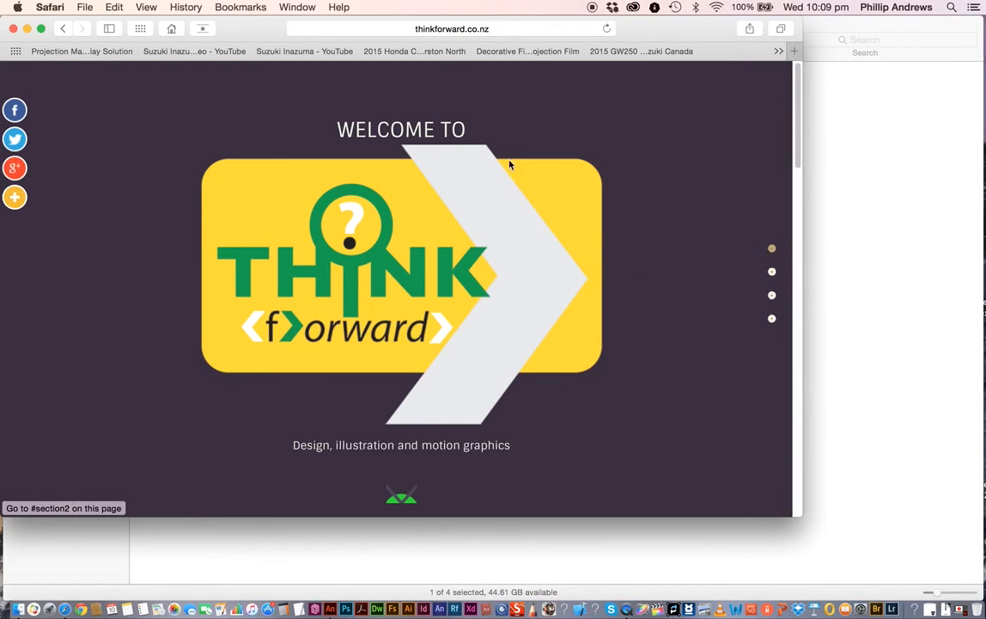
left_click(63, 28)
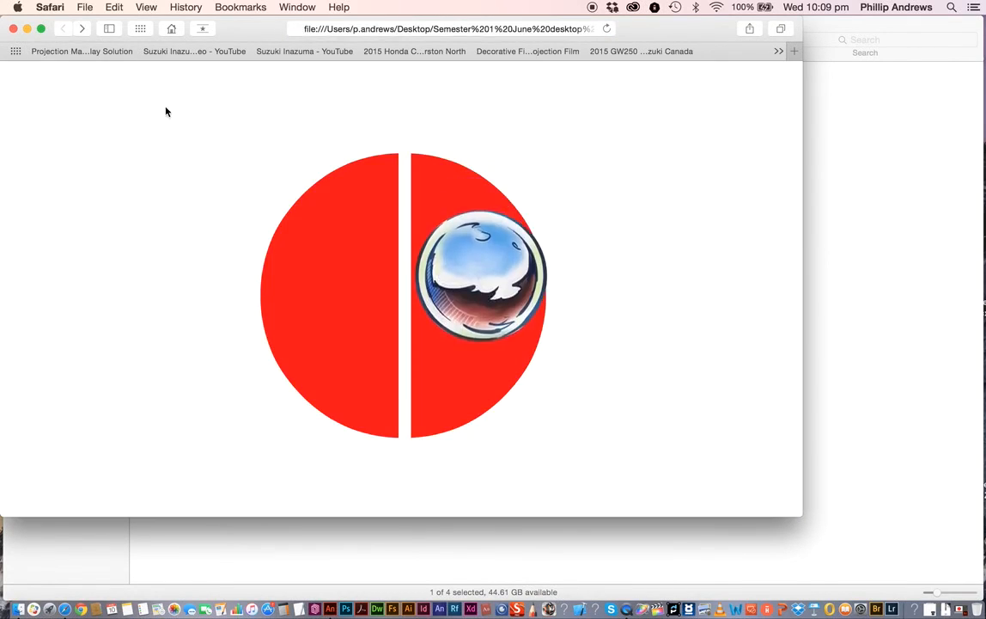